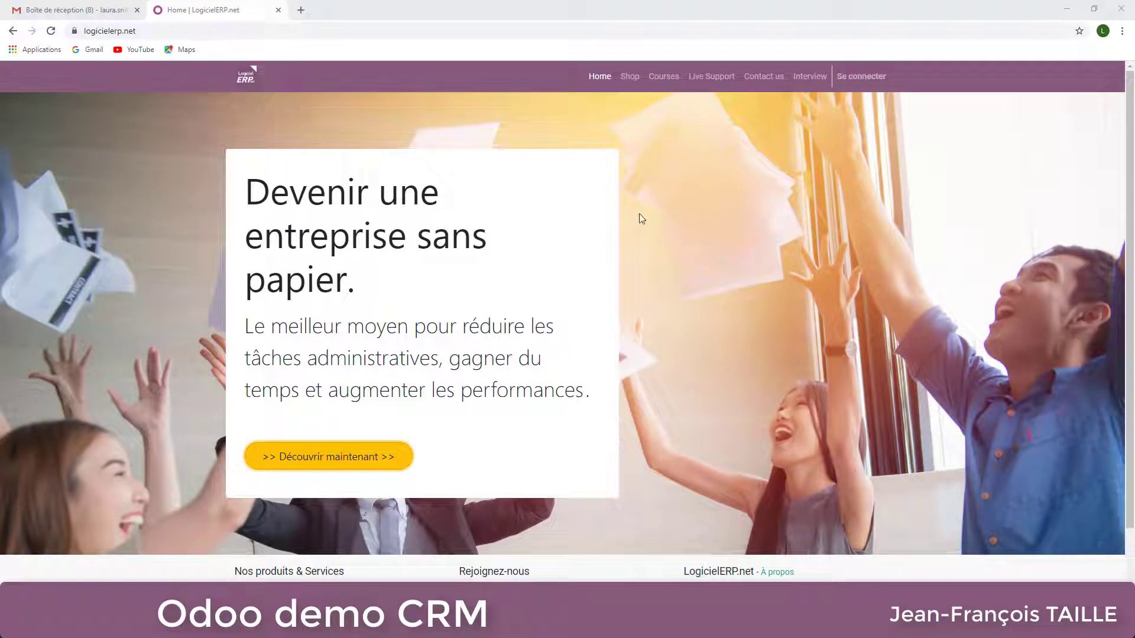
Open the website's contact form and fill in the visitor's name, phone number and e-mail address
left_click(755, 83)
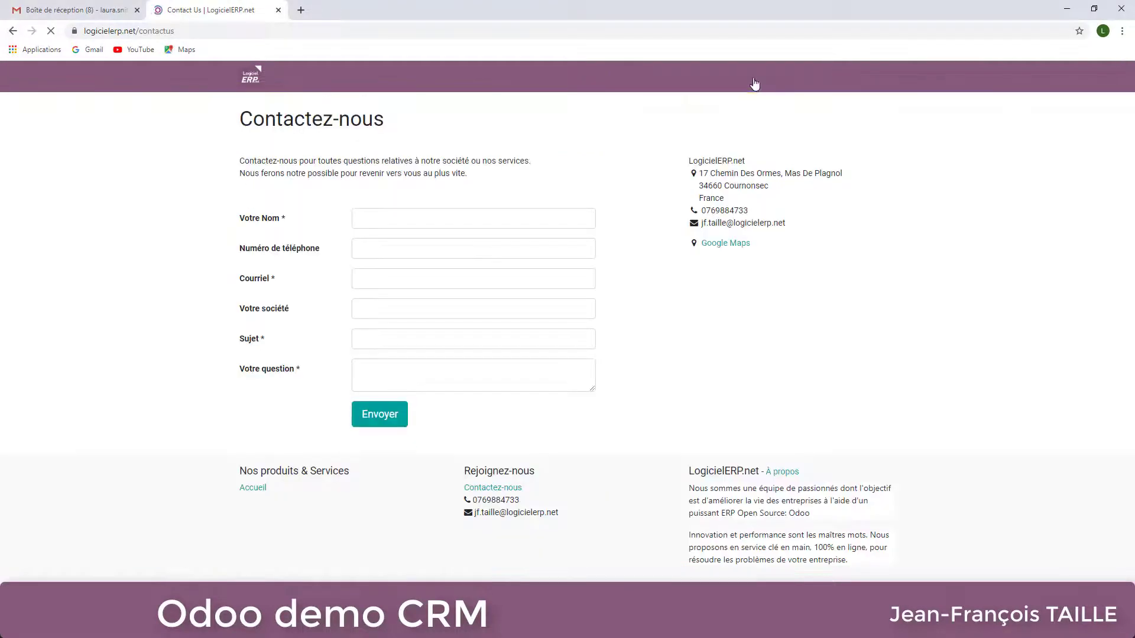
left_click(479, 221)
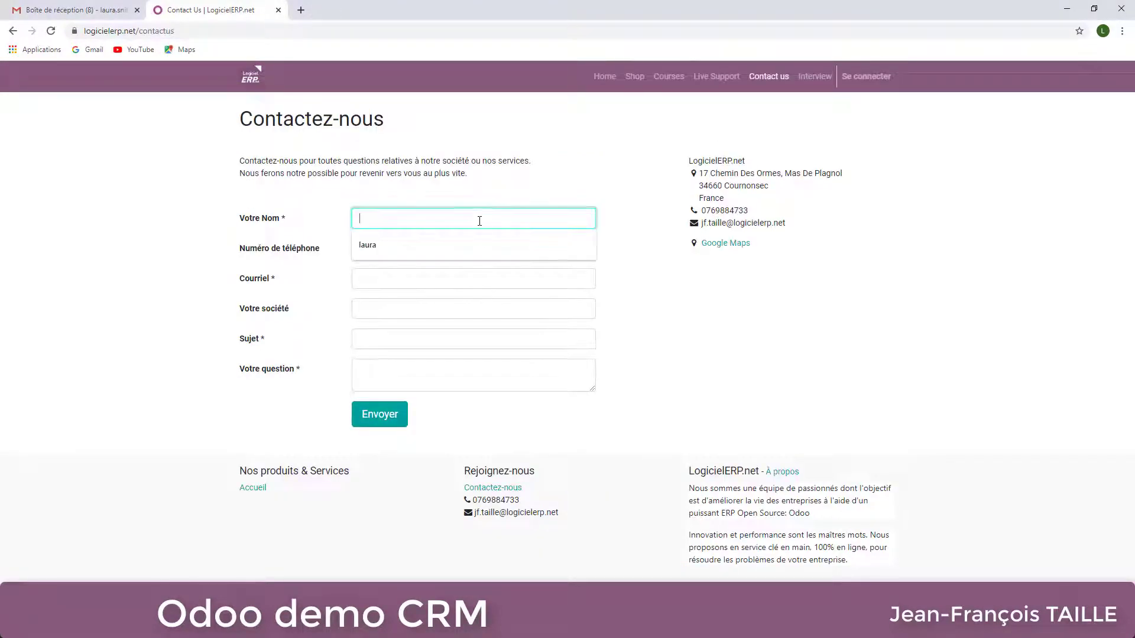
left_click(469, 242)
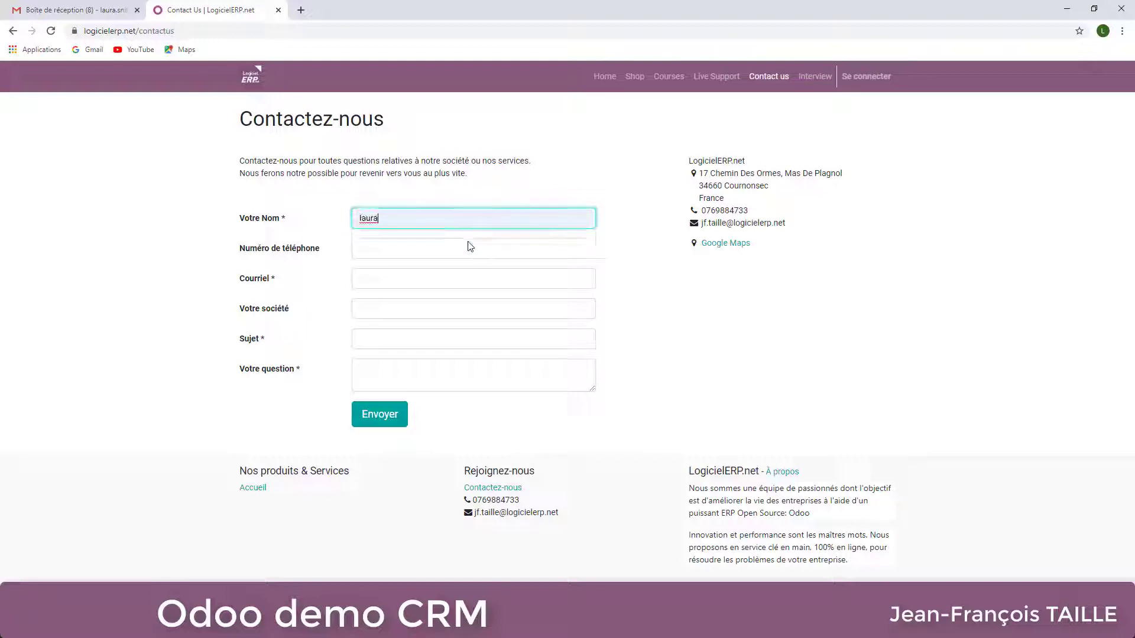
left_click(470, 253)
type("35435")
left_click(445, 279)
left_click(437, 302)
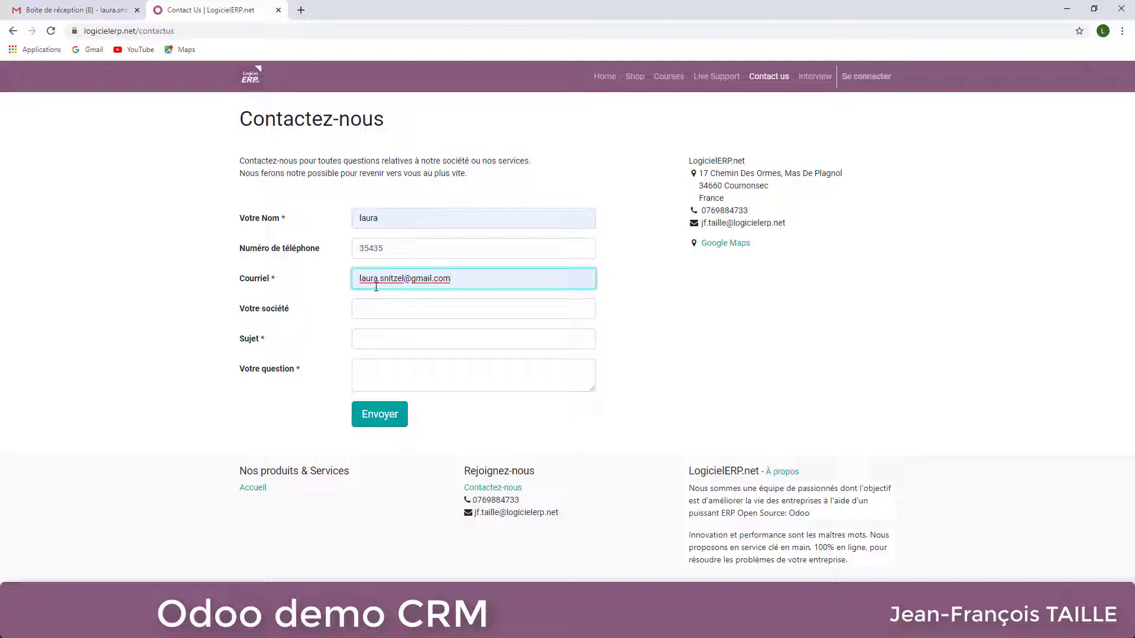
Enter Bidon as the company and "besoin d'information" as the subject of the contact request
left_click(438, 305)
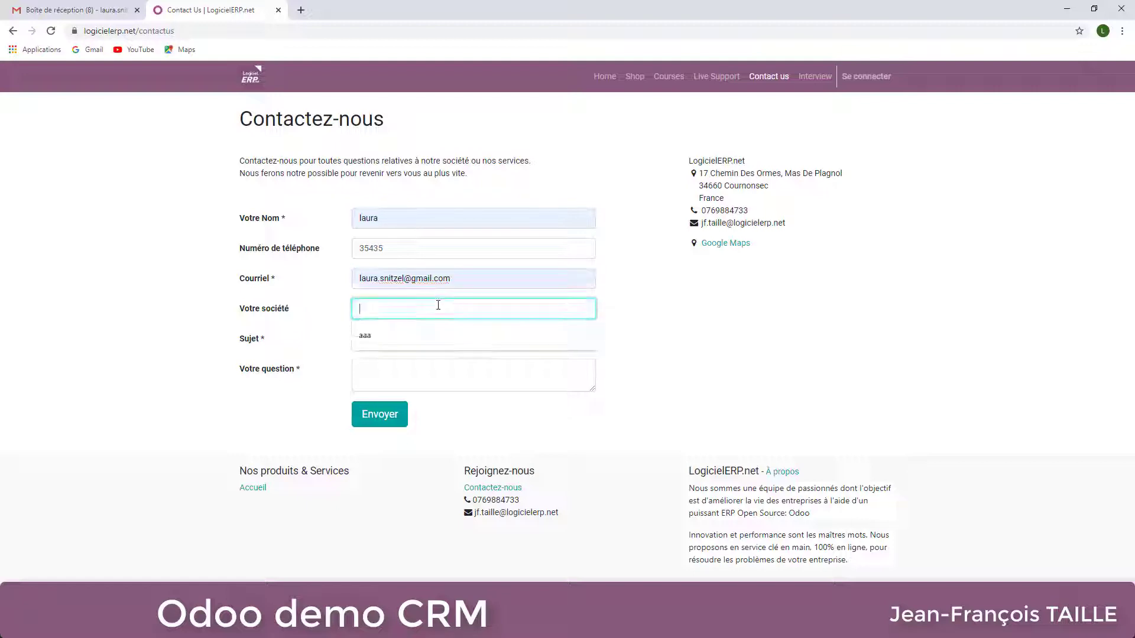
type("Bidon")
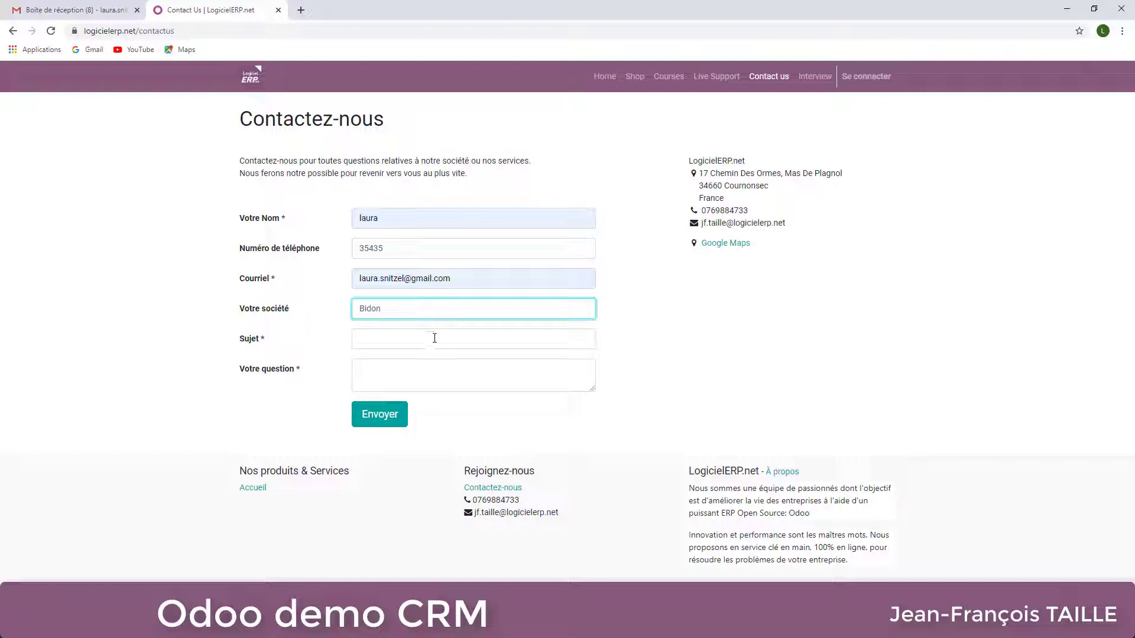
left_click(435, 345)
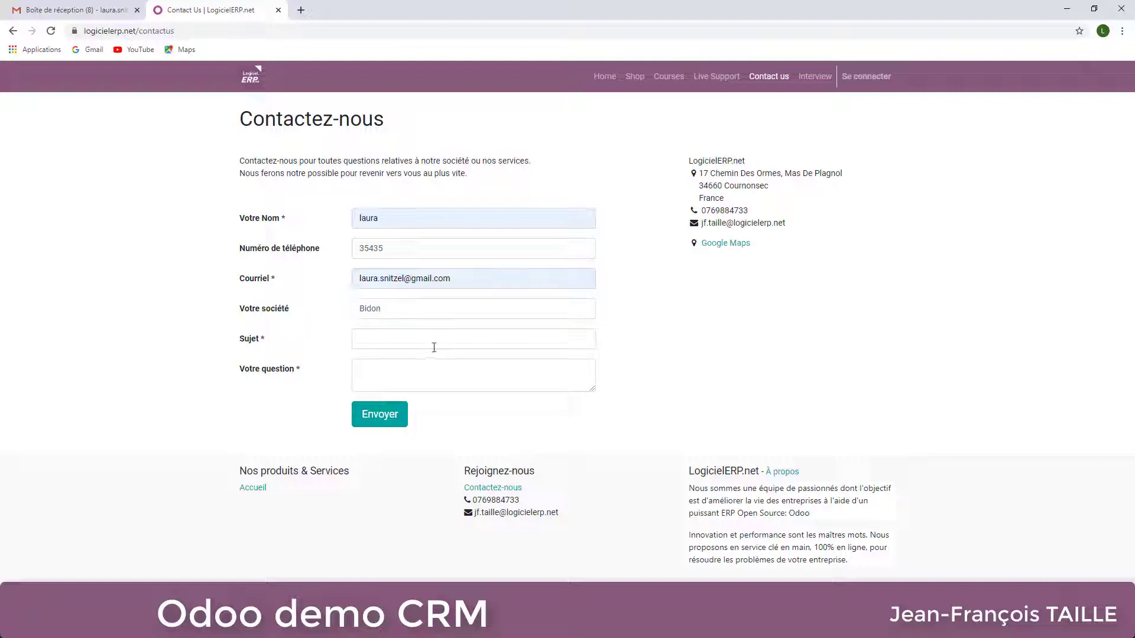
type("besoin d'information")
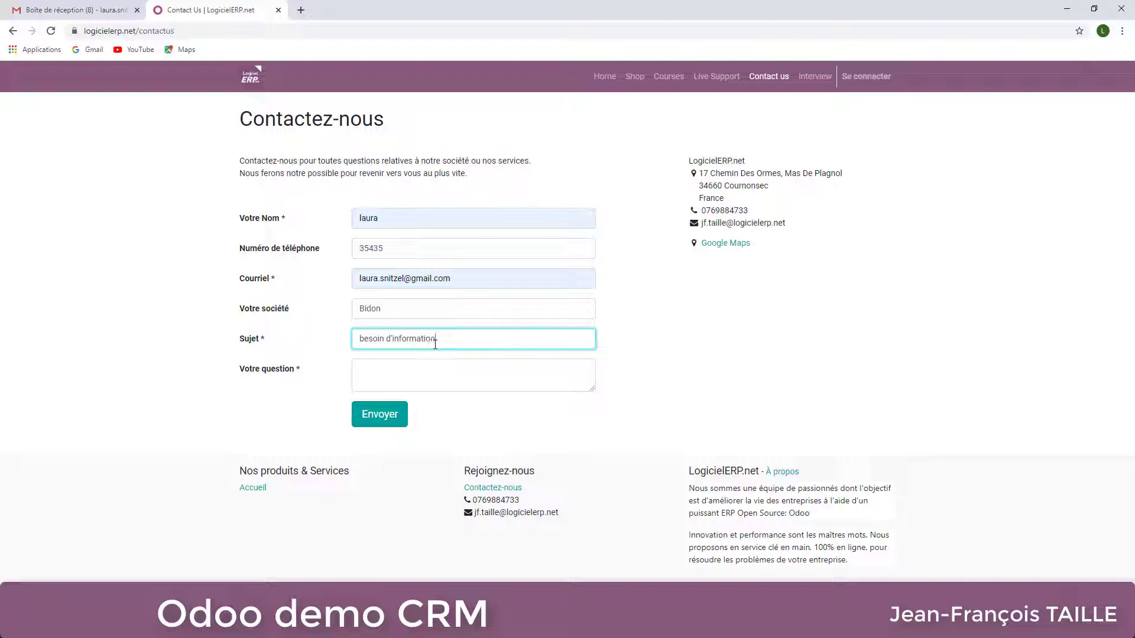
Write "Bonjour monsieur ...." as the question and submit the contact form
key("Tab")
type("Bojour mon")
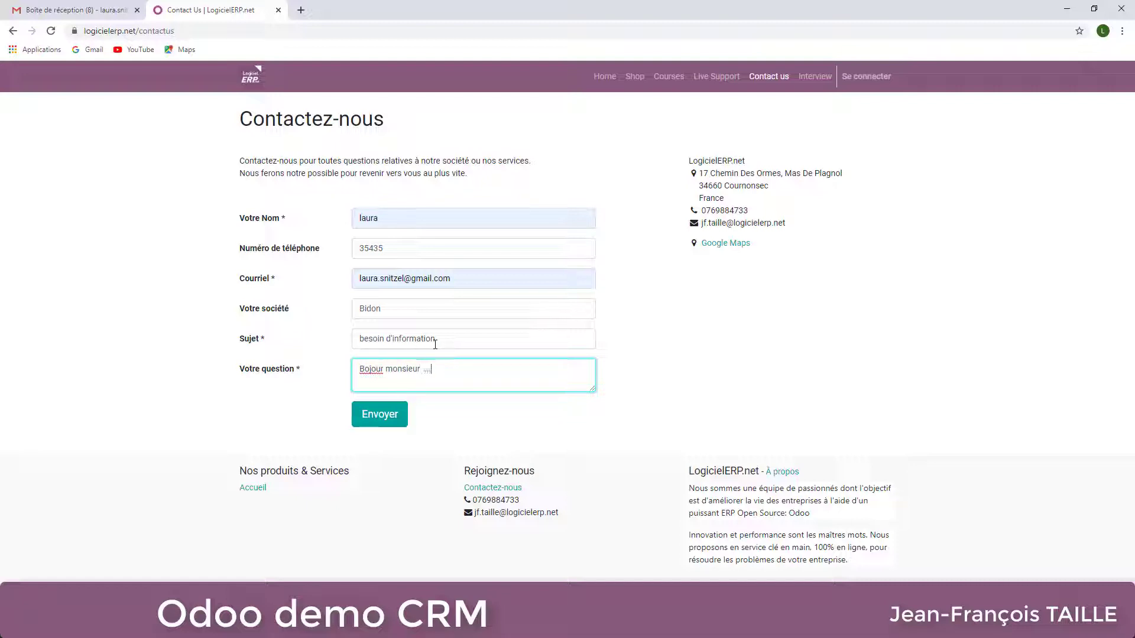
type("sieur ....")
left_click(367, 370)
type("n")
left_click(387, 418)
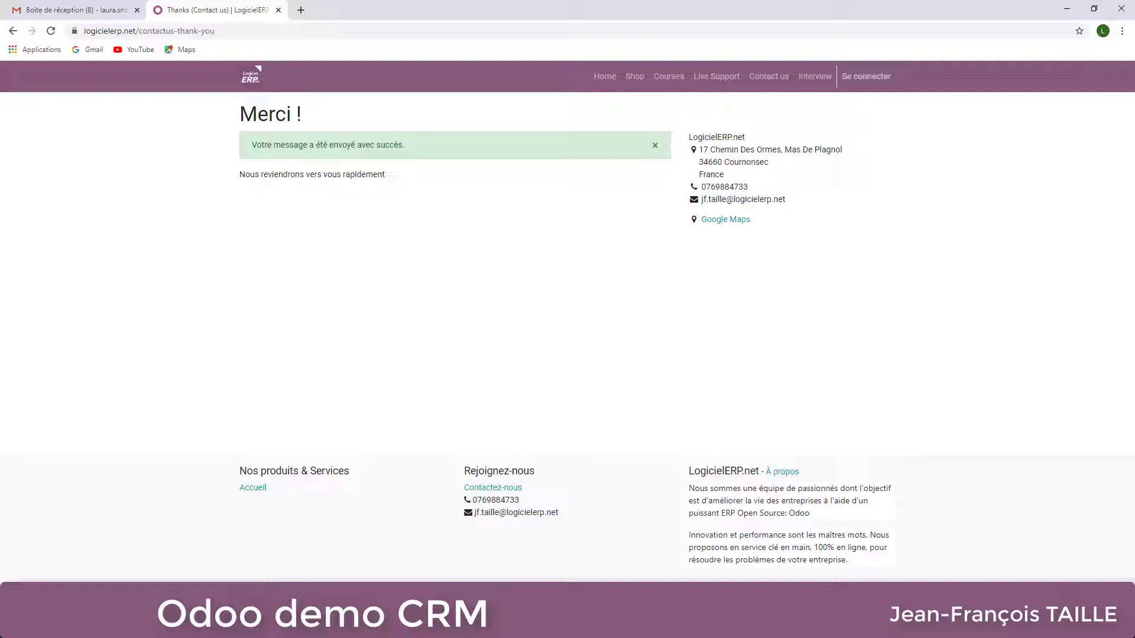
Switch to the Odoo back-end window, go to the CRM leads and open the "besoin d'information" lead
left_click_drag(1134, 6, 612, 4)
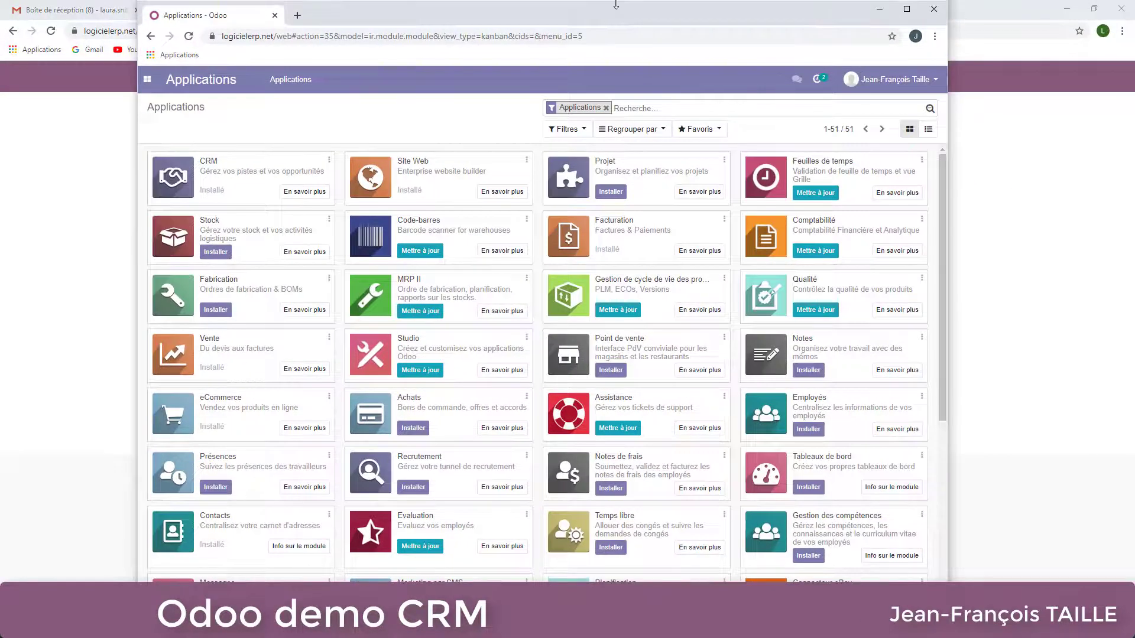
double_click(612, 13)
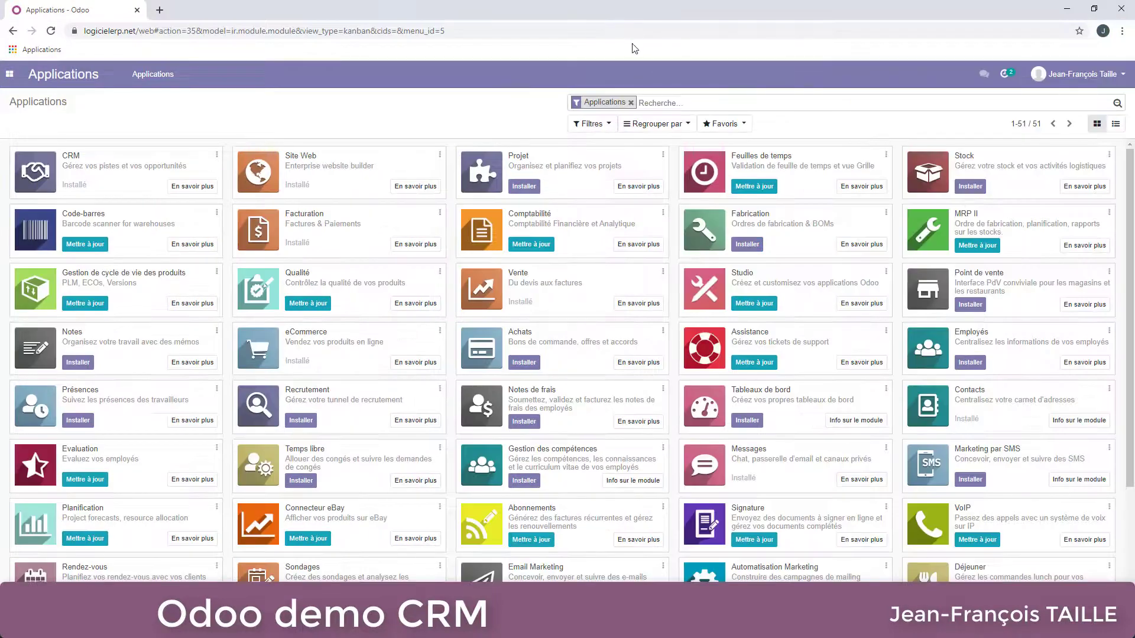
left_click(9, 75)
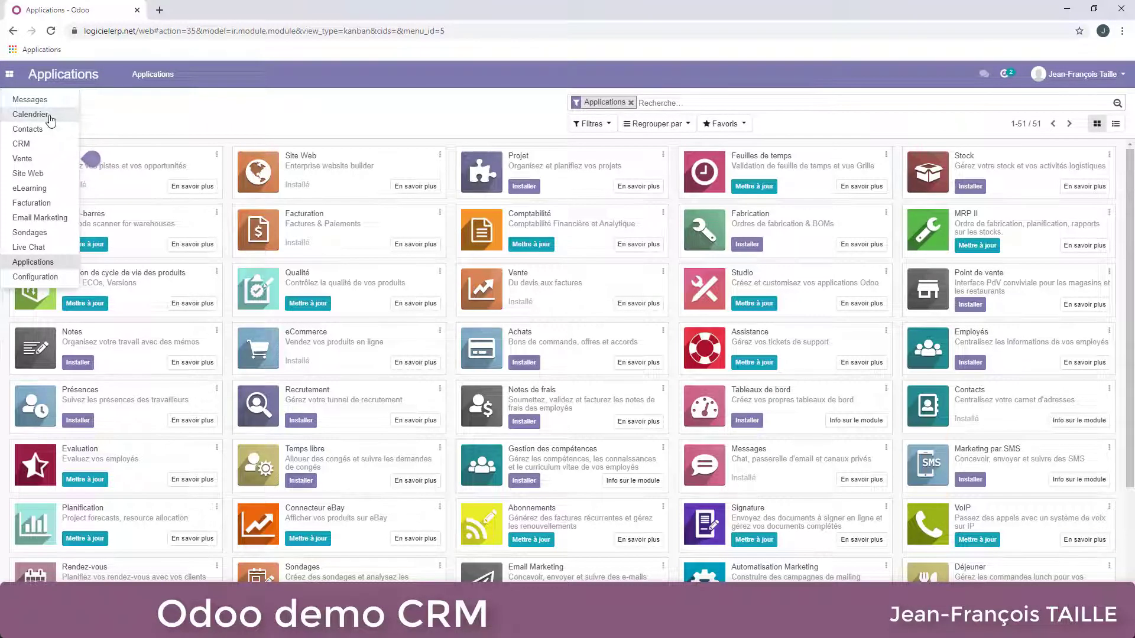
left_click(22, 145)
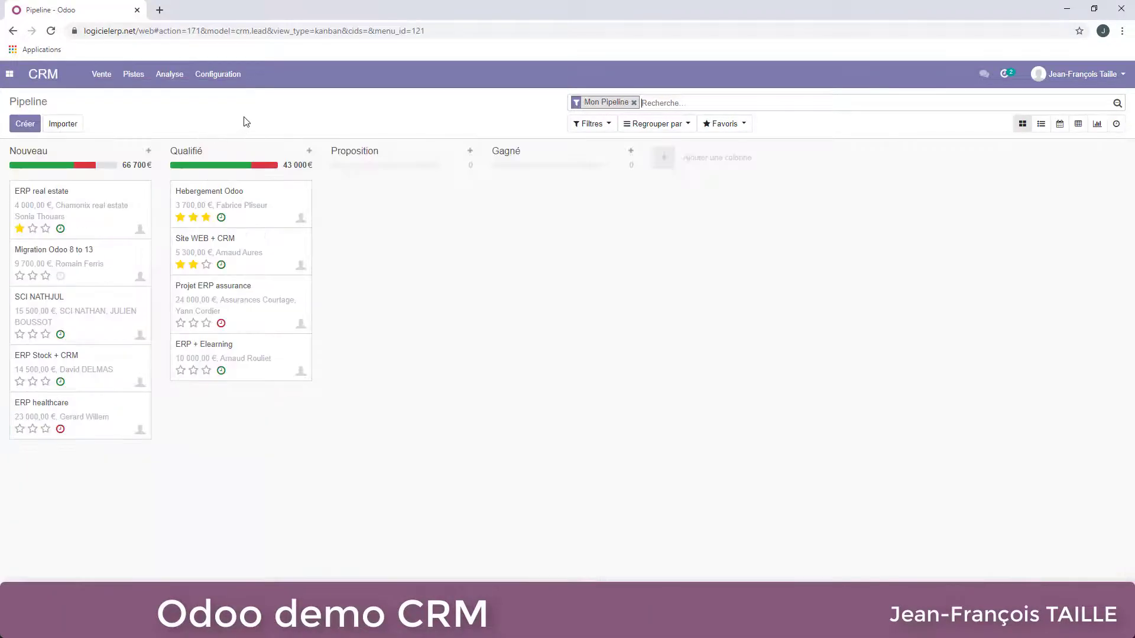
left_click(134, 75)
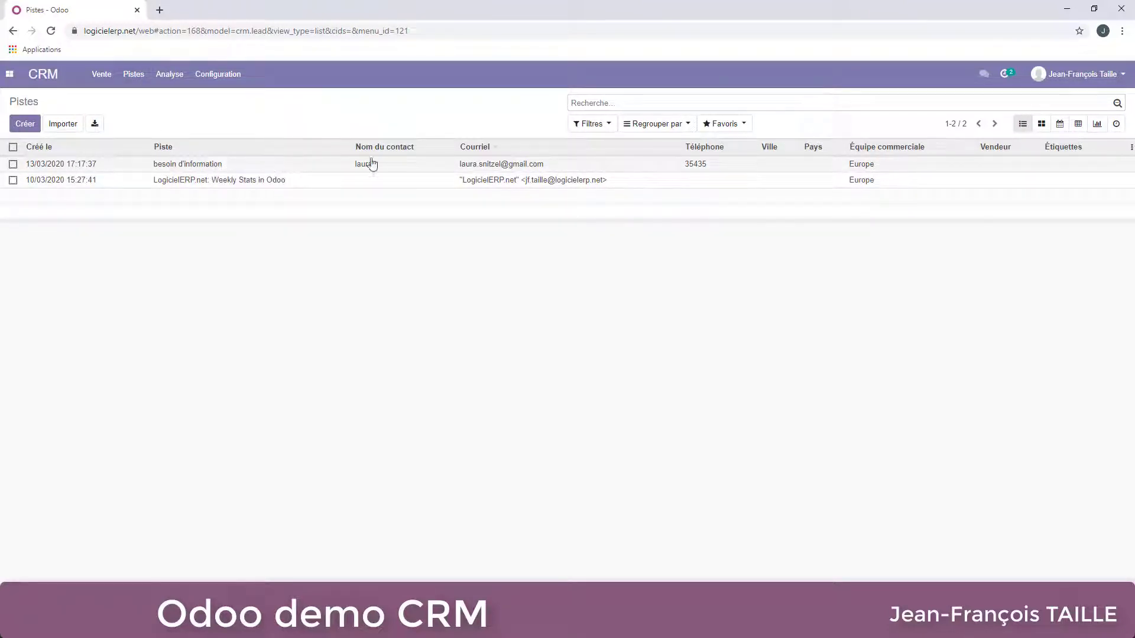
left_click(651, 169)
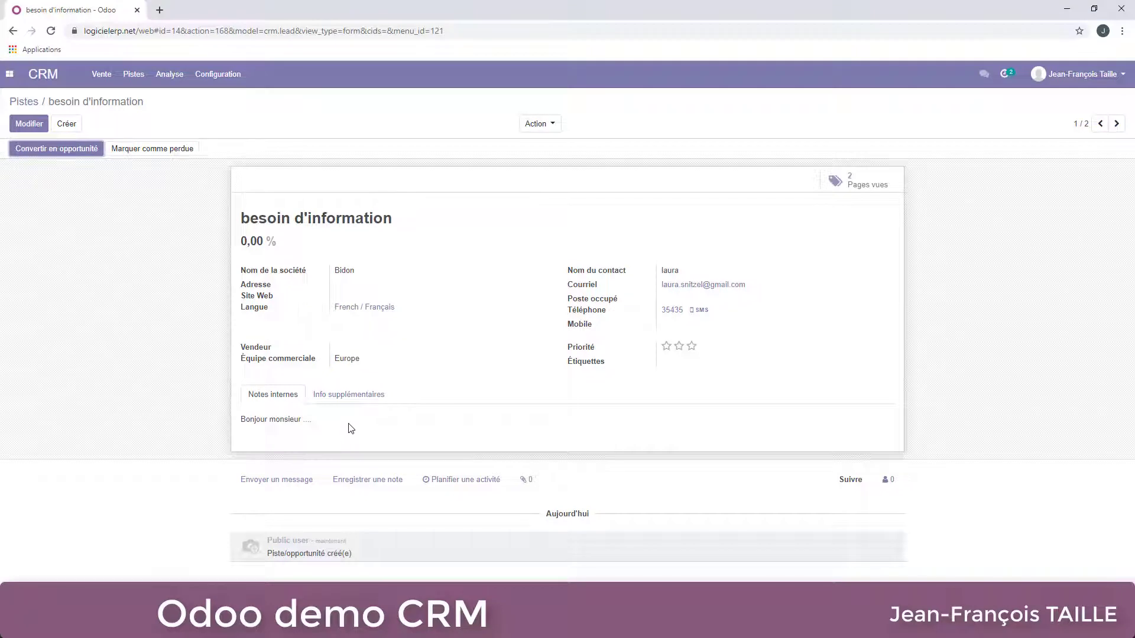
Send the lead's contact the message "Bonjour connaissez vous odoo?" from the lead record
left_click(291, 480)
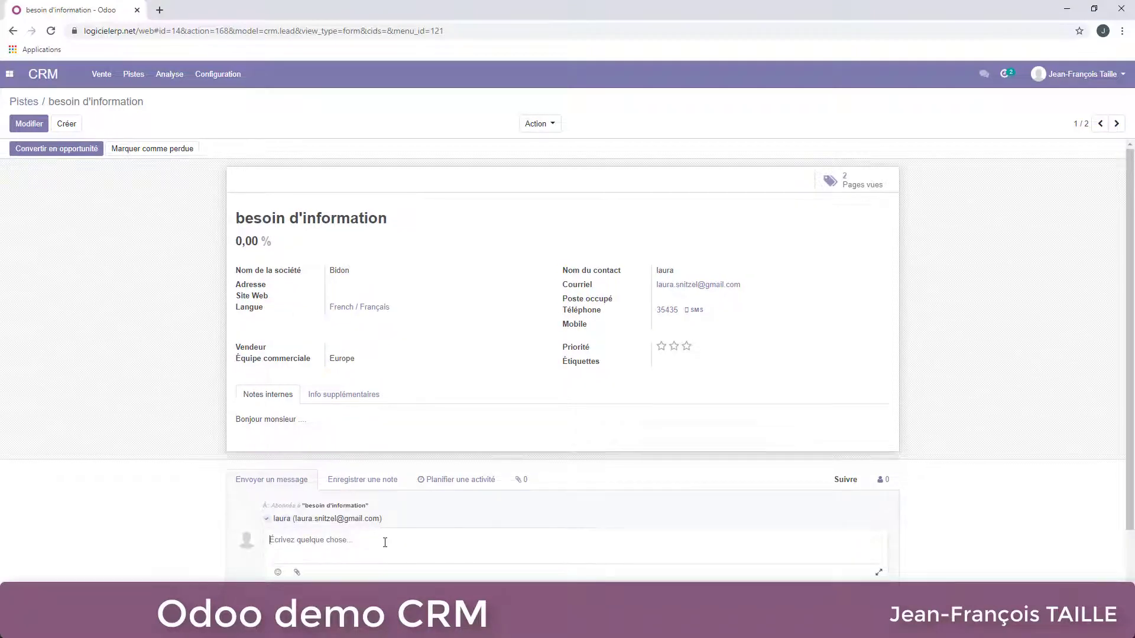
type("B")
type("onjour connaissez vous odoo?")
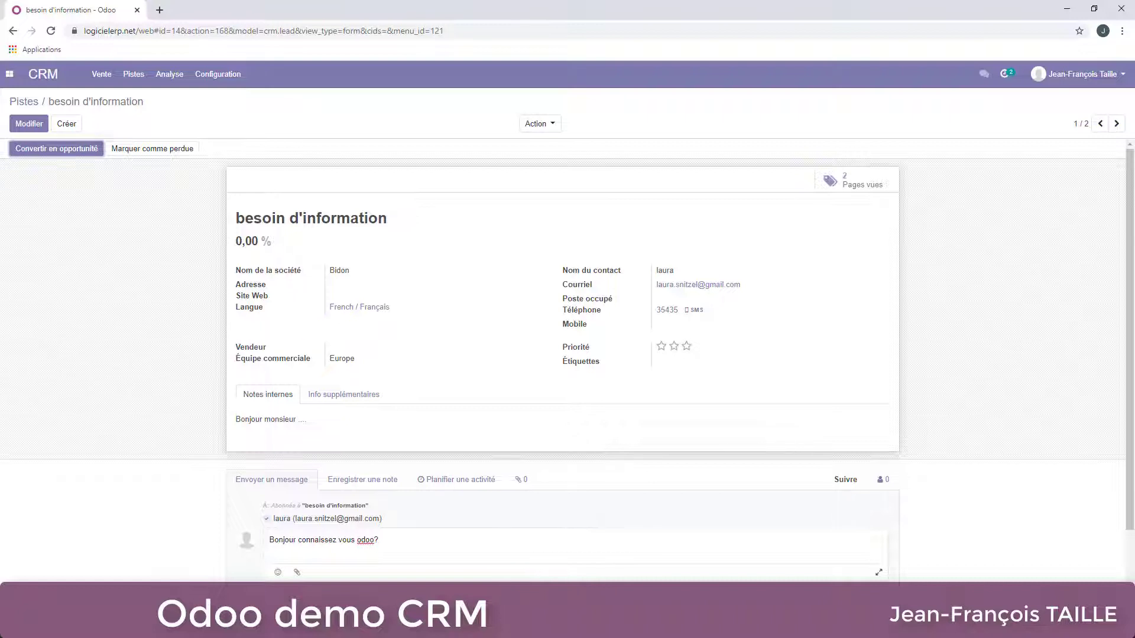
key("ctrl+Return")
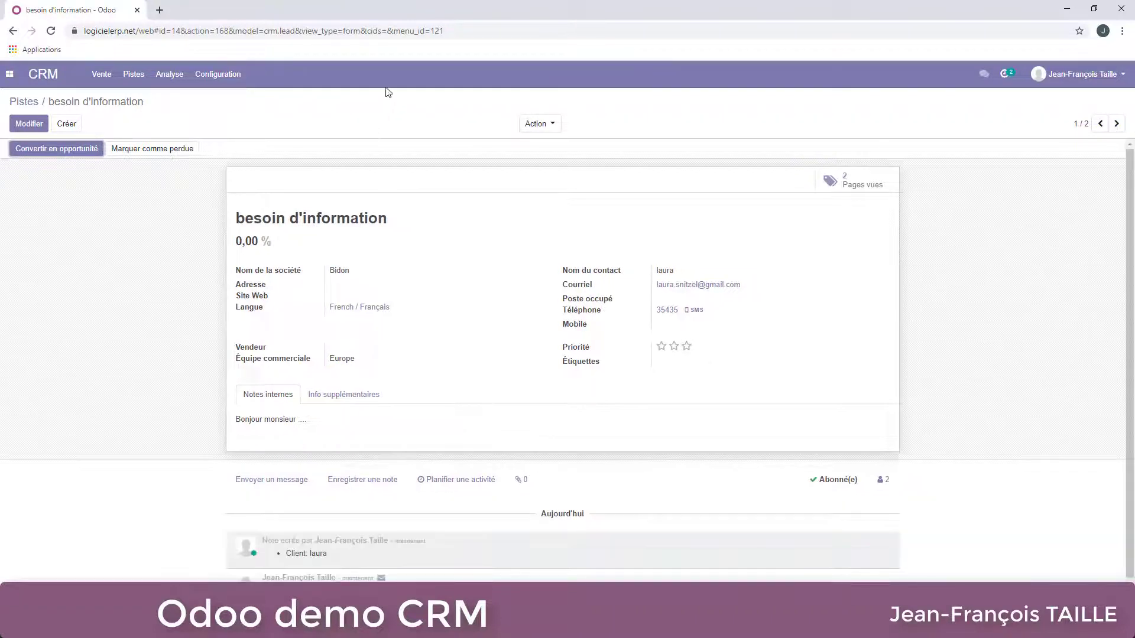
Switch to the prospect's Gmail inbox and open the "Re: besoin d'information" e-mail
left_click_drag(386, 13, 1134, 36)
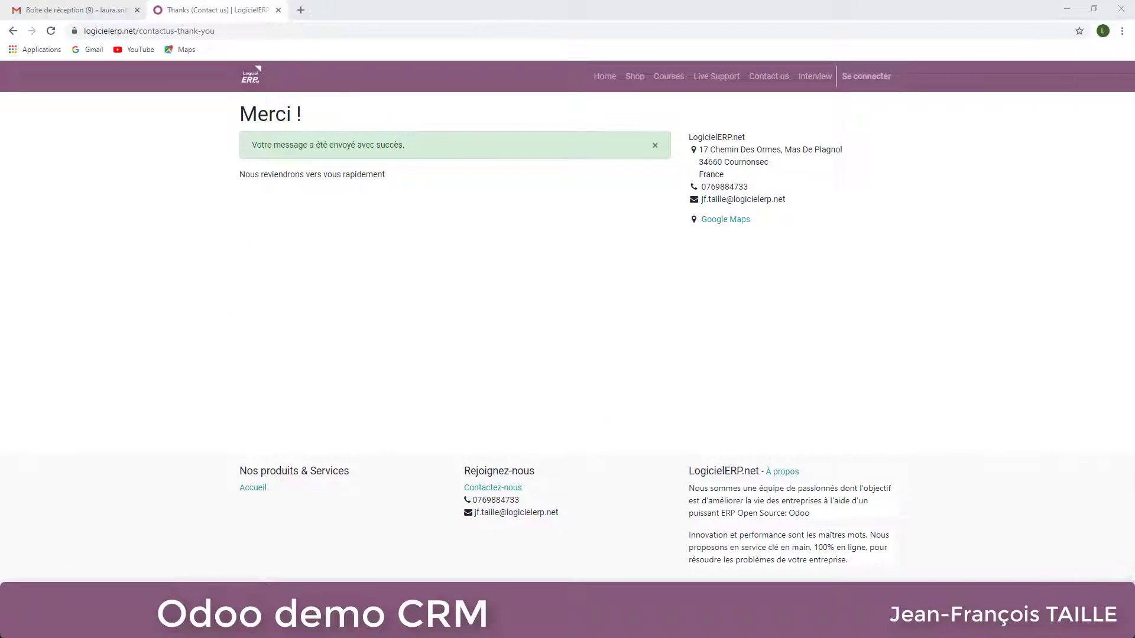
left_click(67, 10)
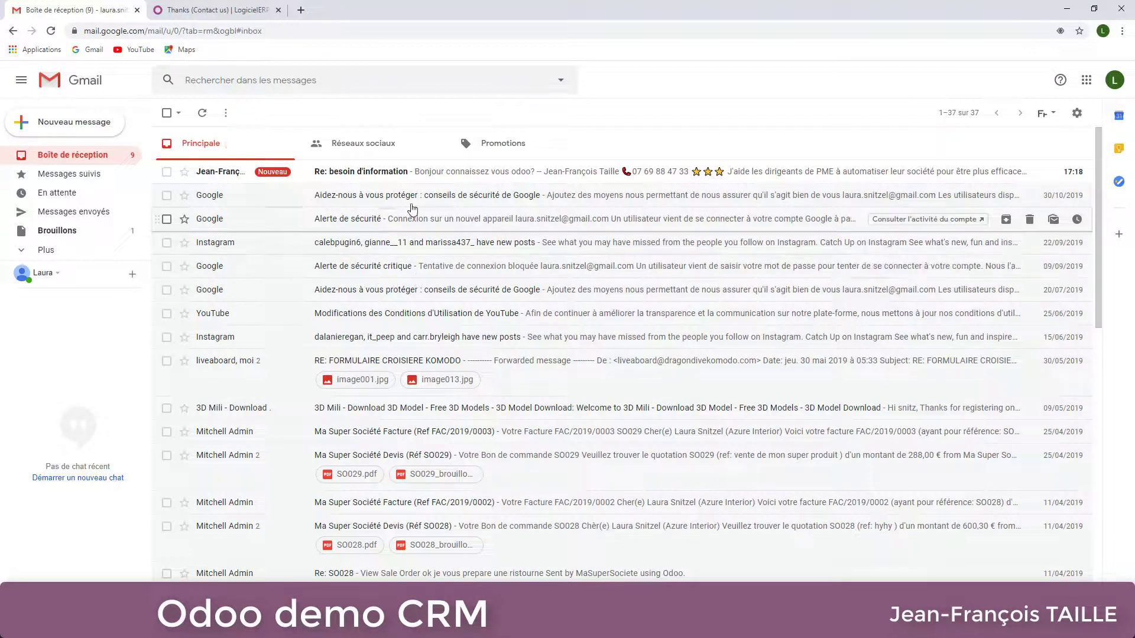
left_click(496, 177)
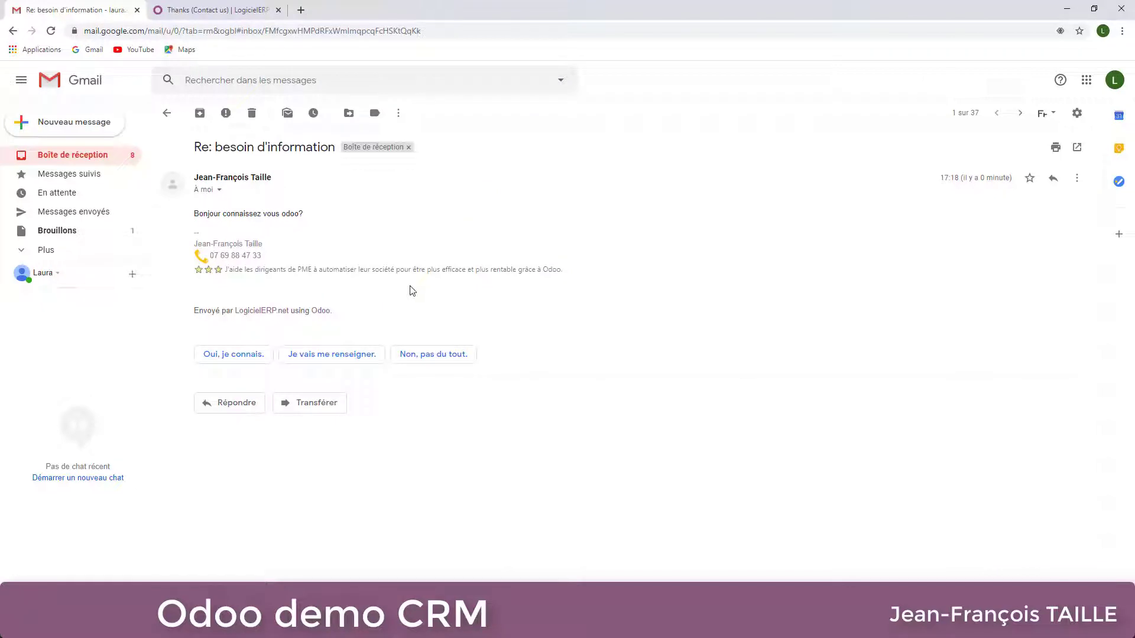
Reply to the e-mail with "non pas du tout faite moi une proposition" and send it
left_click(243, 408)
type("non pas du tout faite mo")
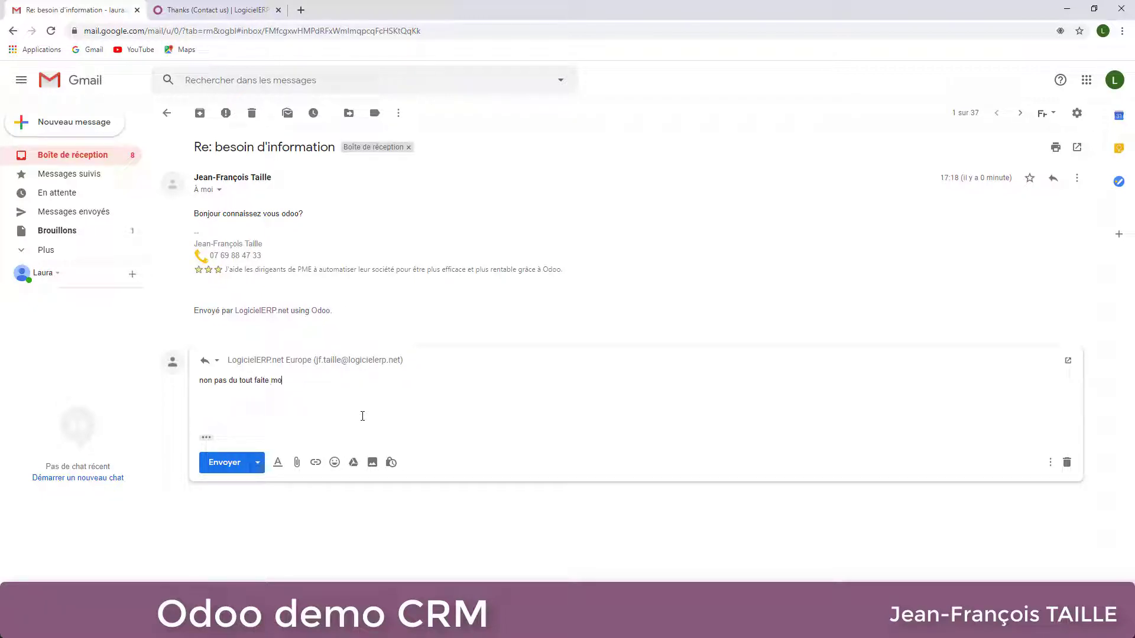
type("i une proposition")
left_click(225, 465)
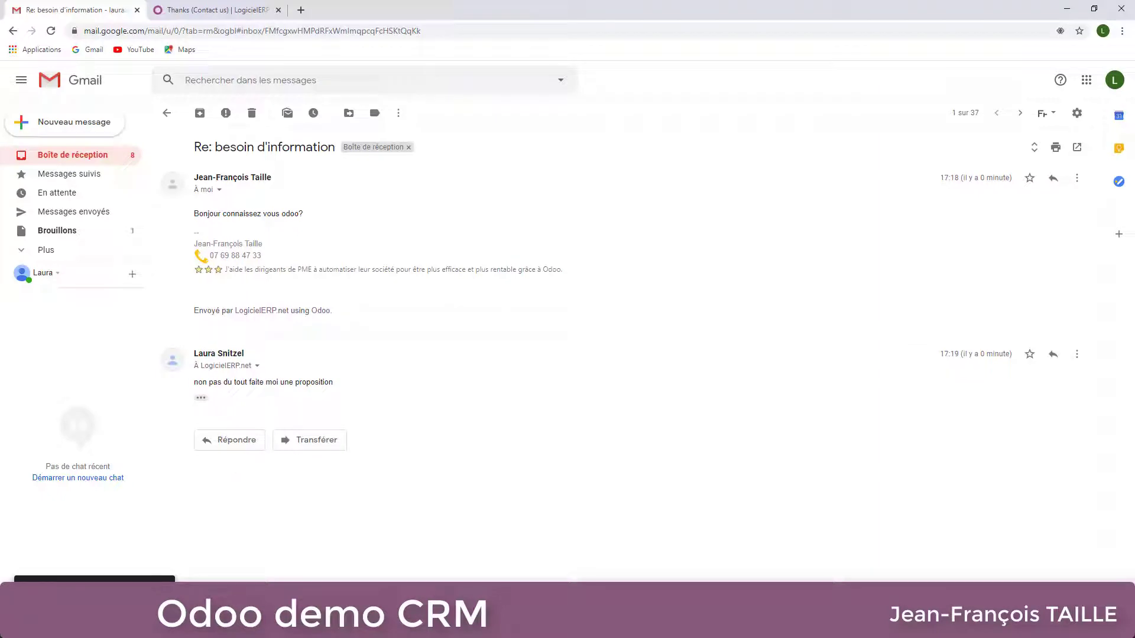
Switch back to the maximized Odoo window and view the history of website pages visited by the lead
key("alt+Tab")
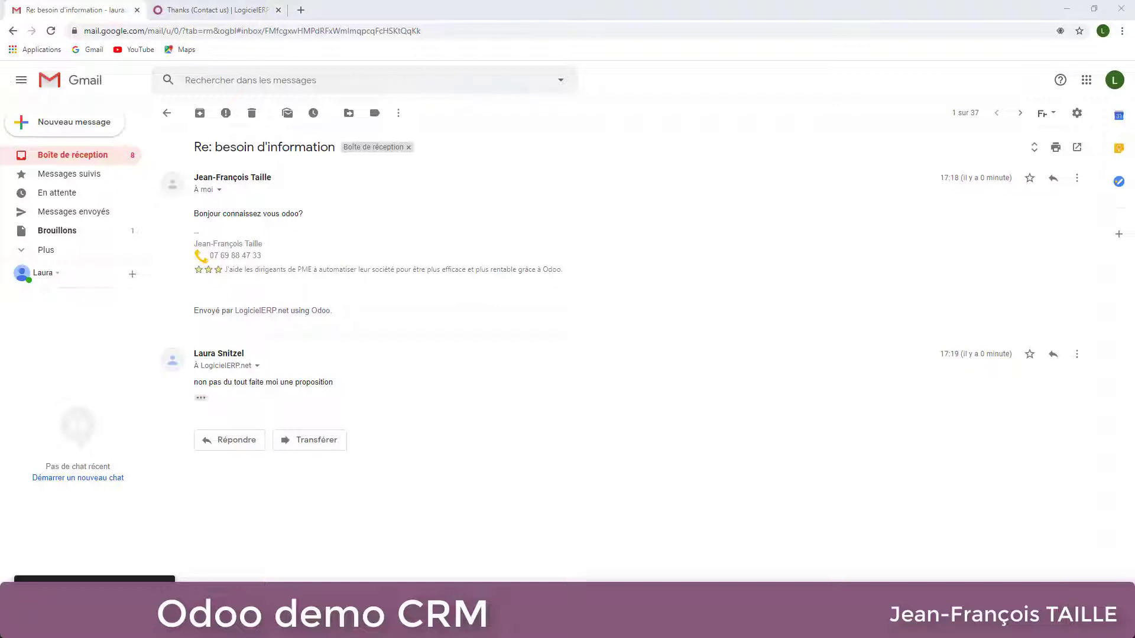
left_click_drag(1134, 24, 670, 27)
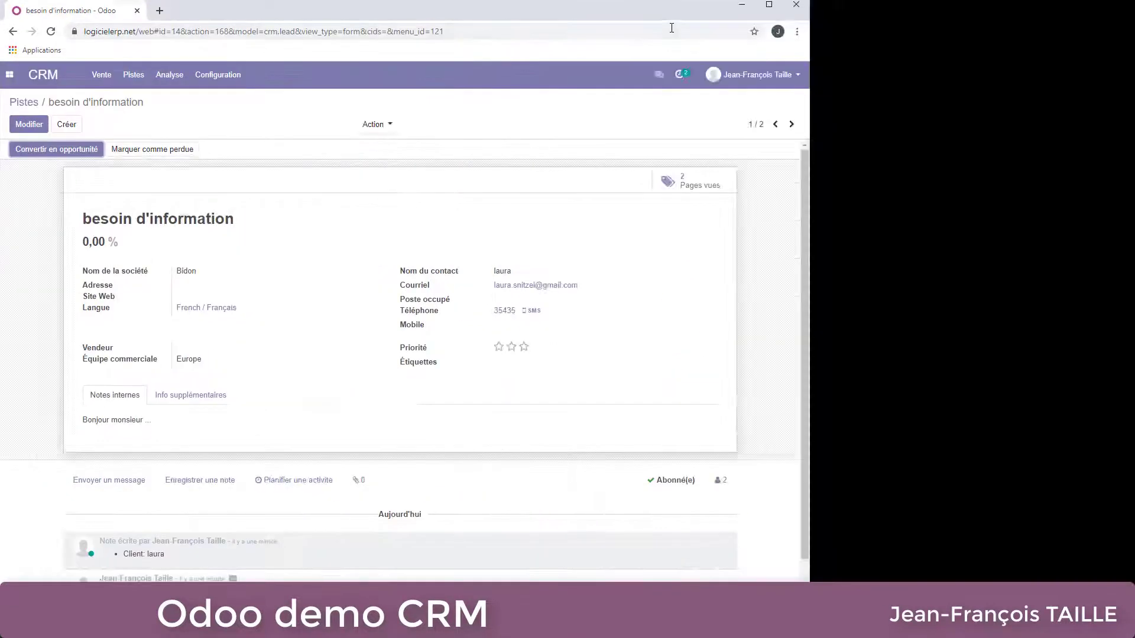
key("super+Up")
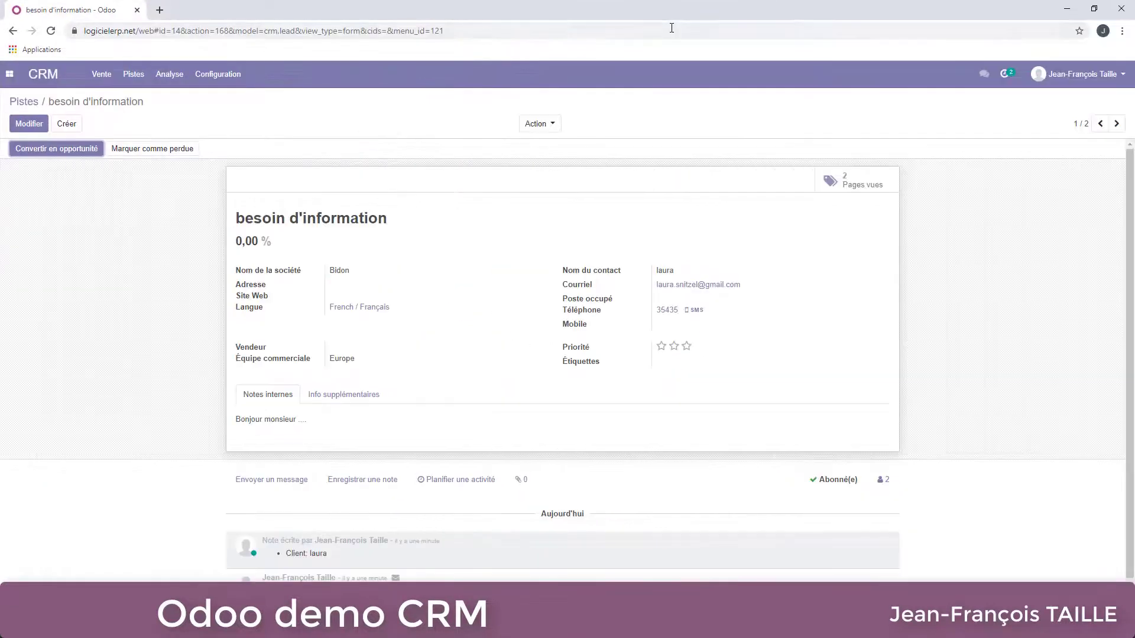
left_click(856, 188)
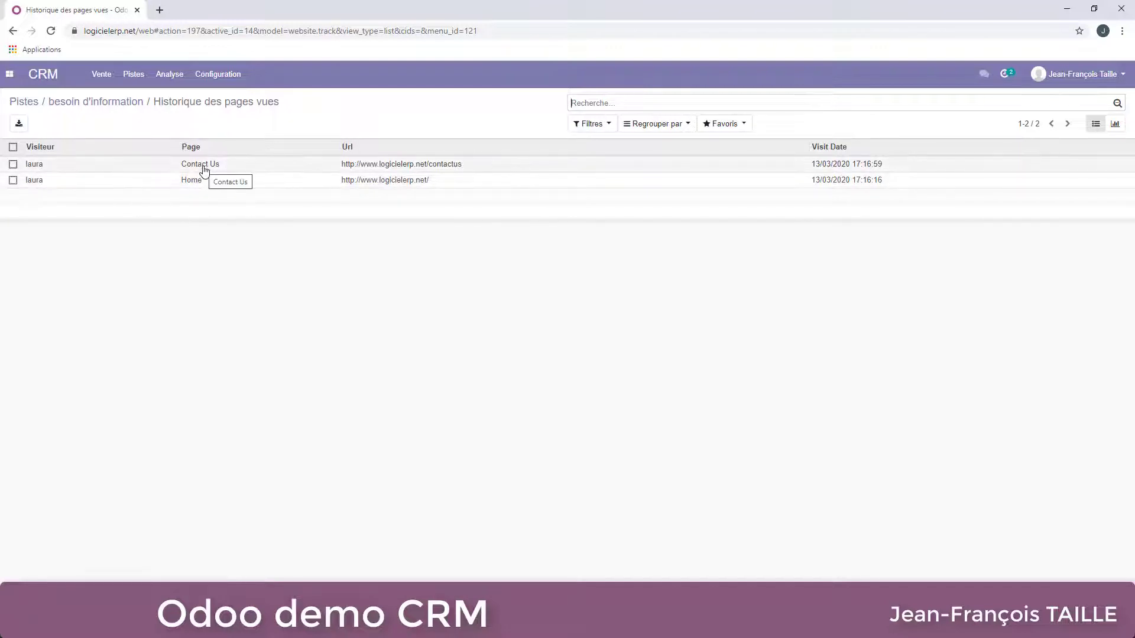
Return to the "besoin d'information" lead and review the prospect's reply in its message history
left_click(89, 103)
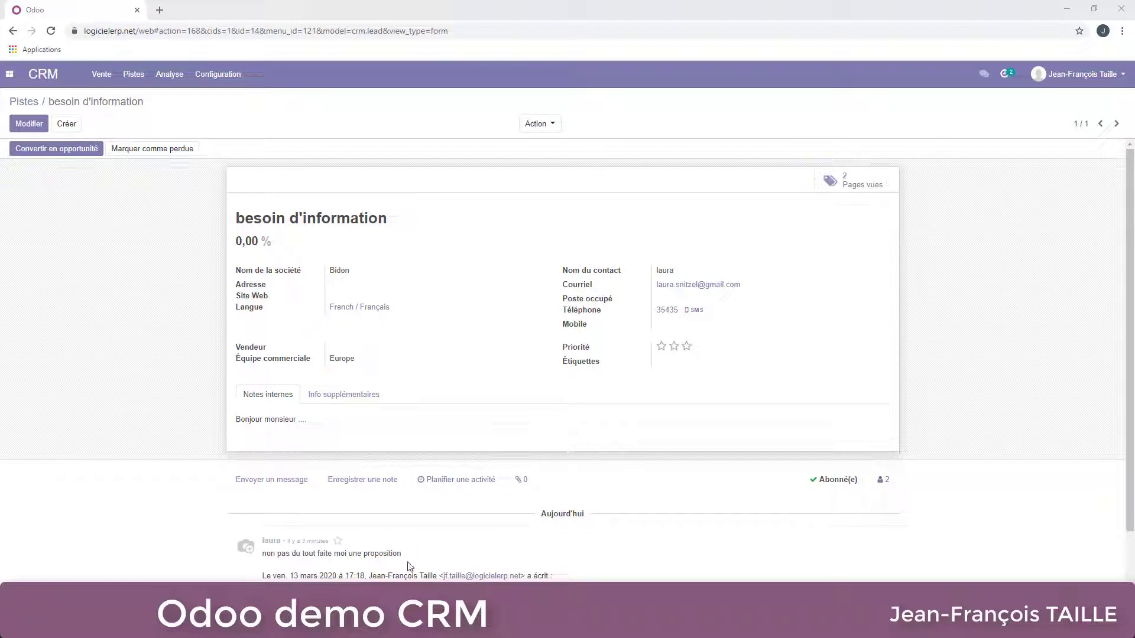
scroll(473, 547, "down", 2)
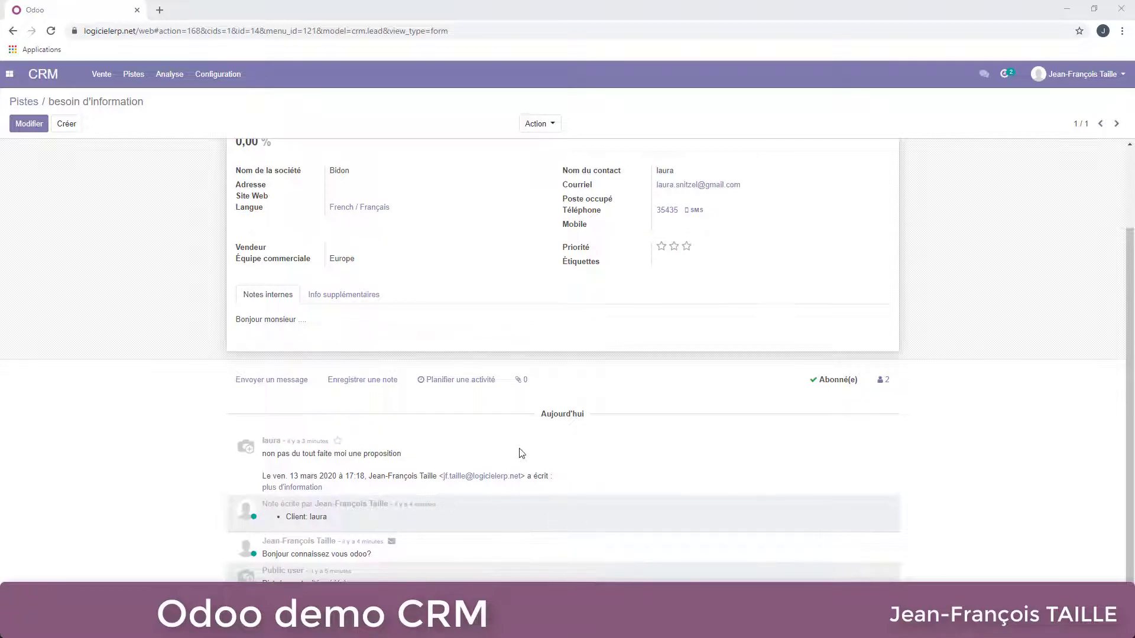
scroll(517, 454, "up", 2)
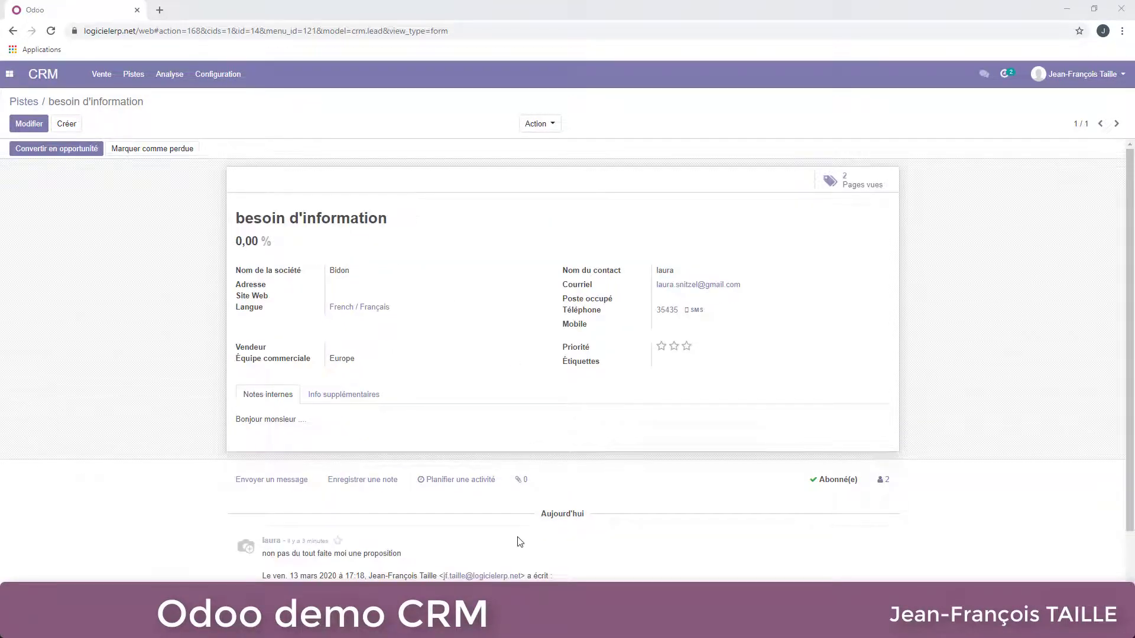
scroll(520, 543, "down", 2)
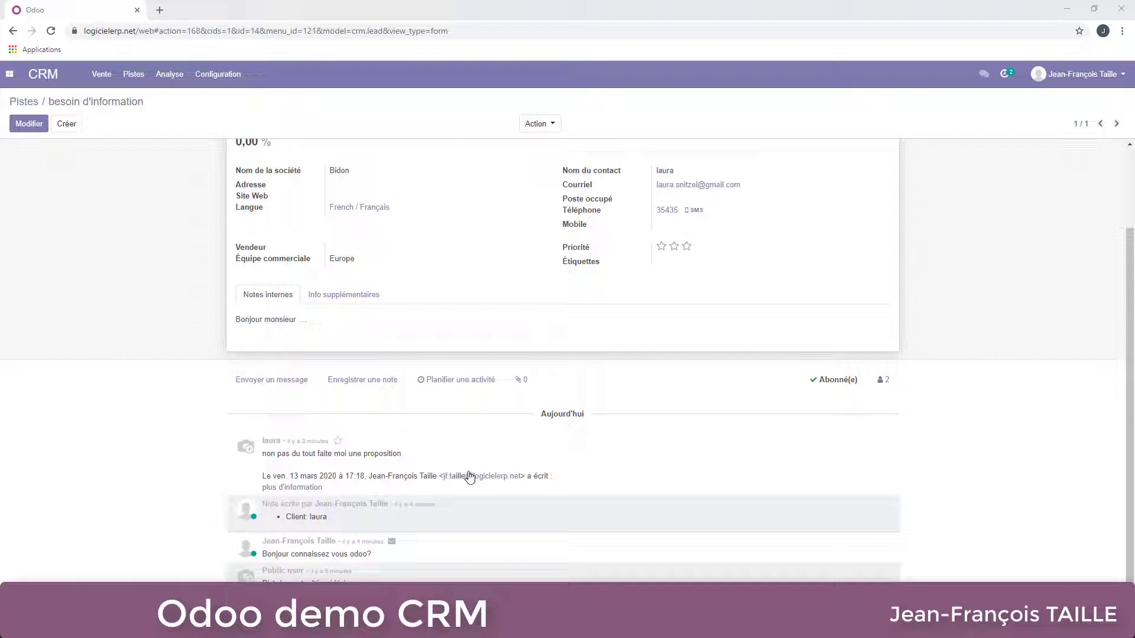
scroll(332, 473, "up", 1)
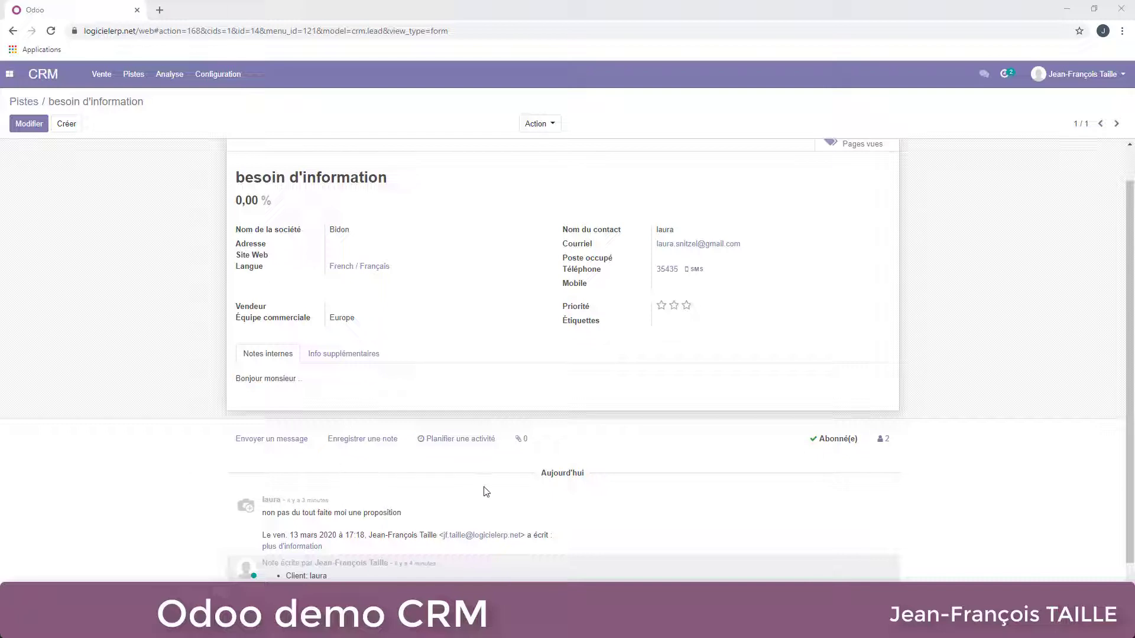
scroll(484, 491, "up", 1)
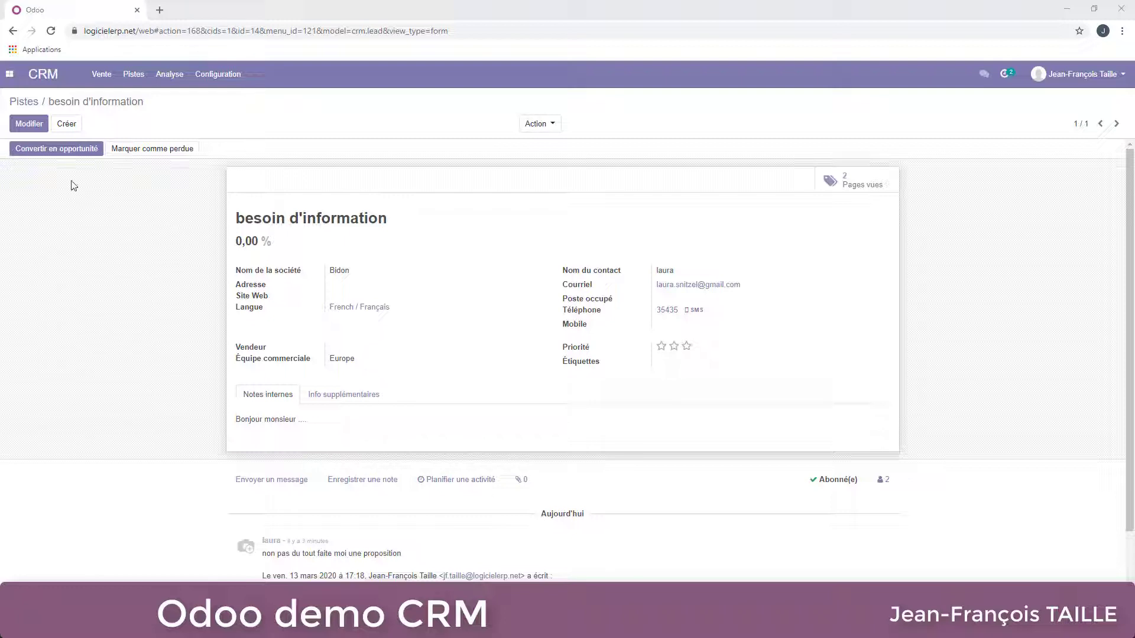
Convert the lead into an opportunity, assigning it to the salesperson and creating a new client
left_click(59, 150)
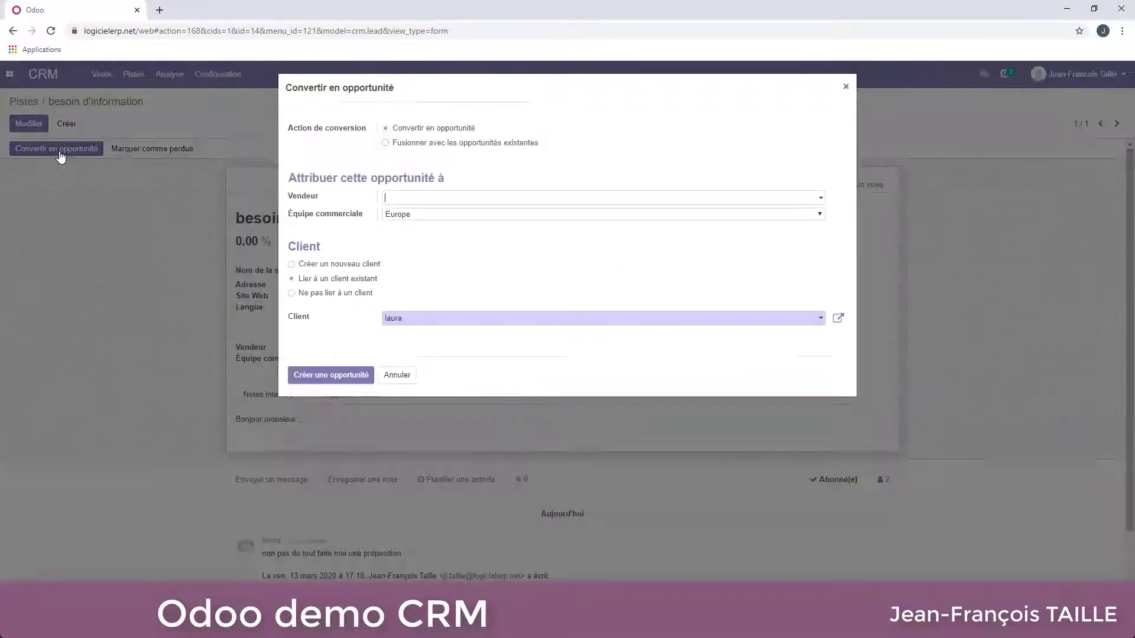
left_click(639, 200)
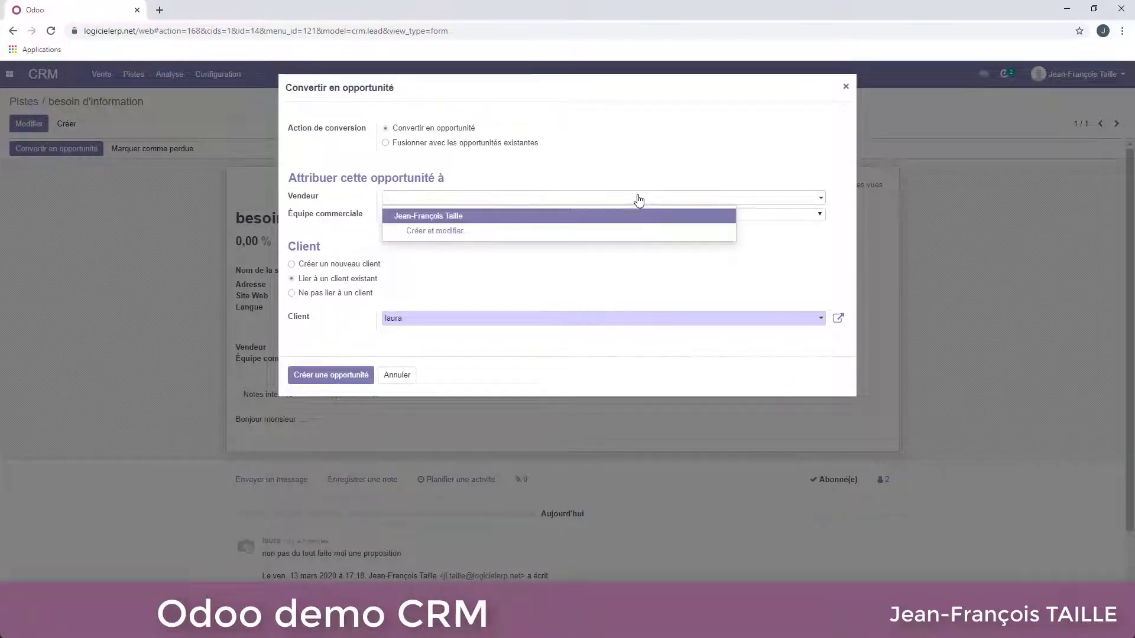
left_click(443, 217)
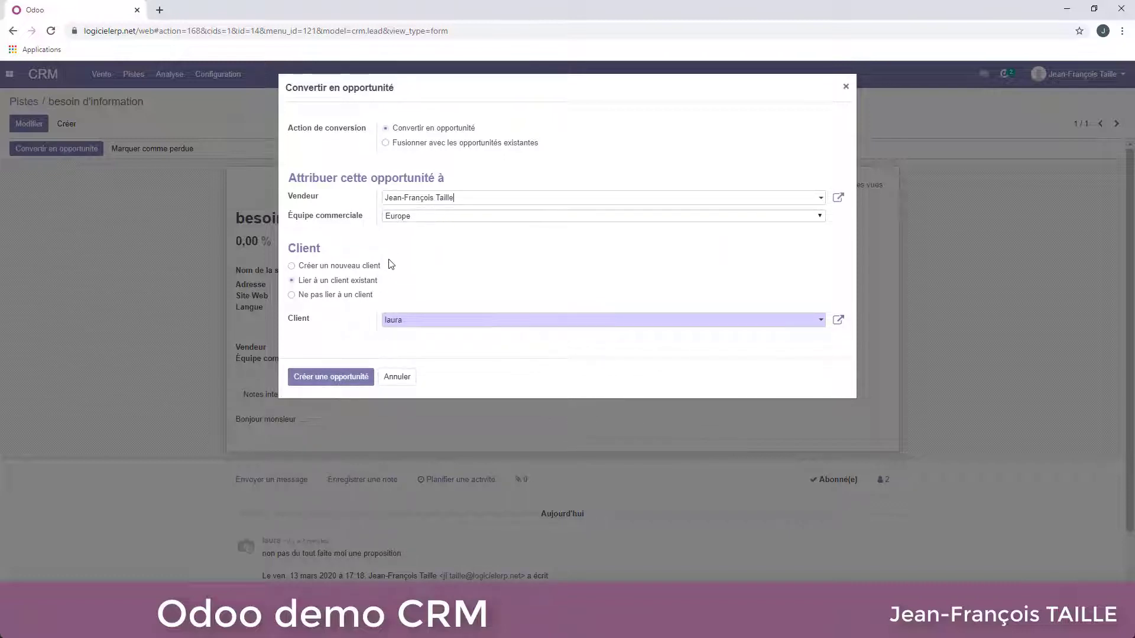
left_click(349, 269)
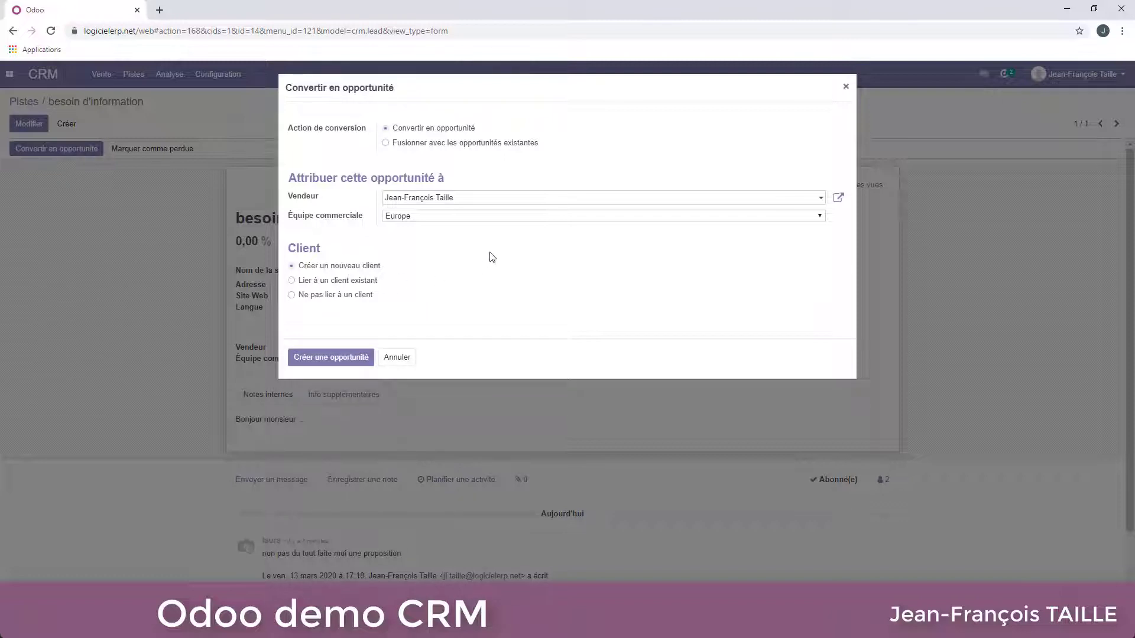
left_click(343, 361)
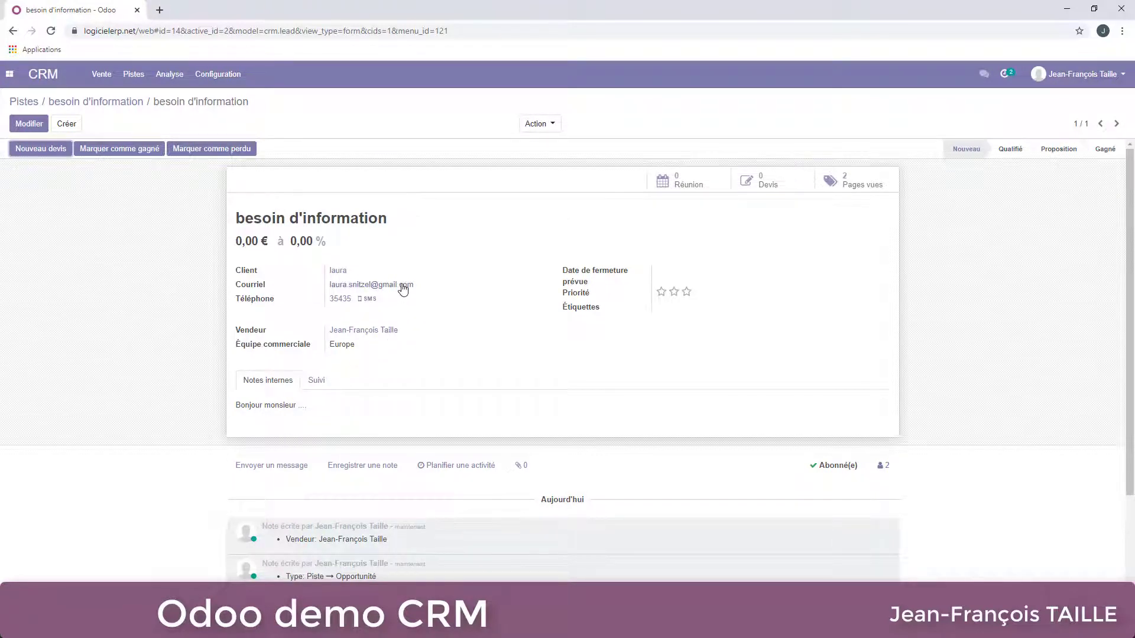
Set the opportunity's expected revenue to 10 000 € and save it
left_click(24, 124)
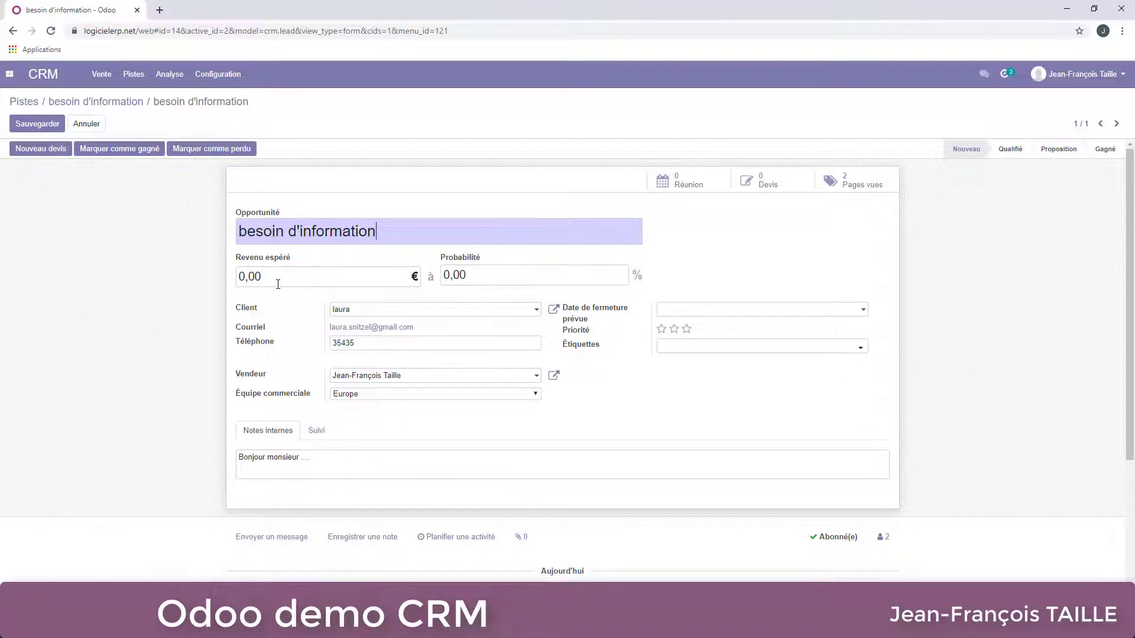
left_click_drag(272, 279, 217, 279)
type("10")
left_click(41, 126)
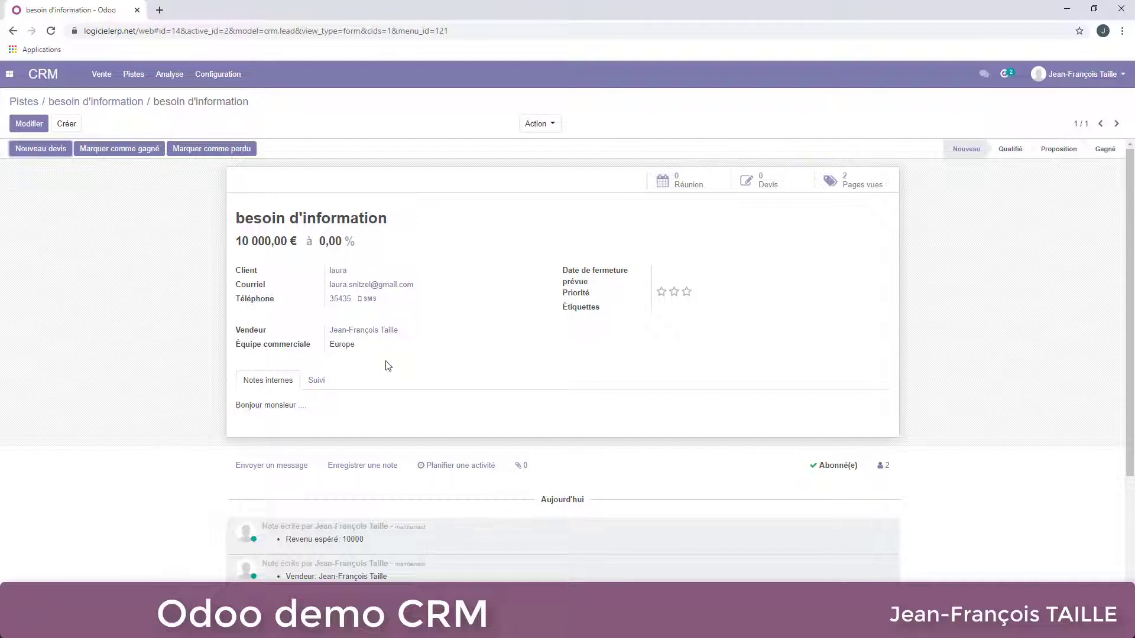
Review the opportunity's message and change history below the form
scroll(388, 366, "down", 3)
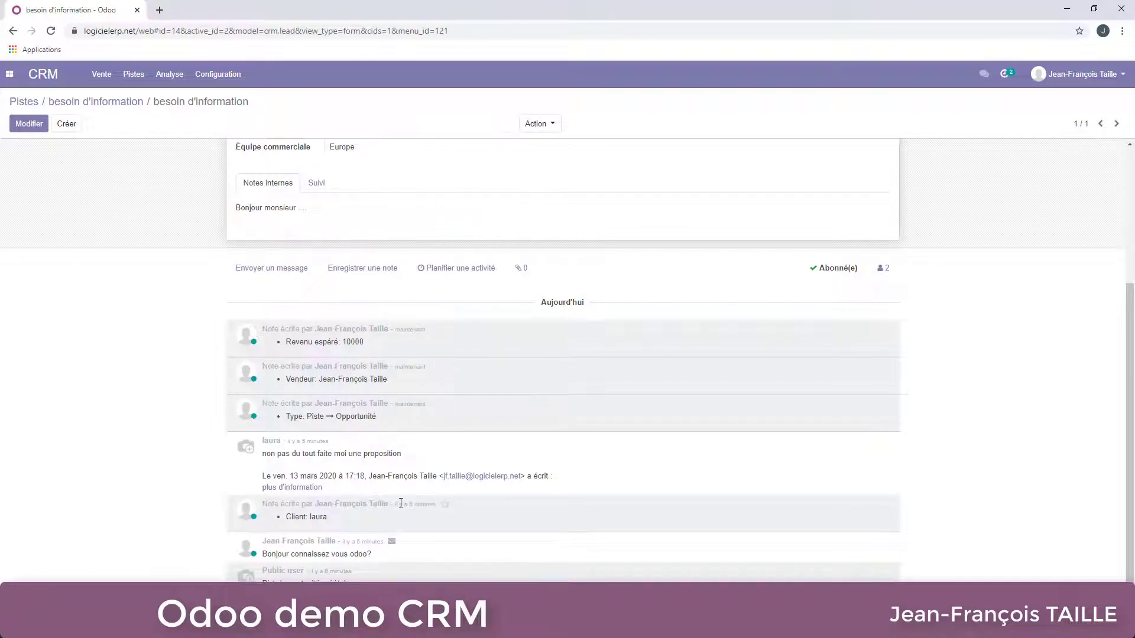
scroll(401, 506, "up", 3)
scroll(401, 506, "down", 2)
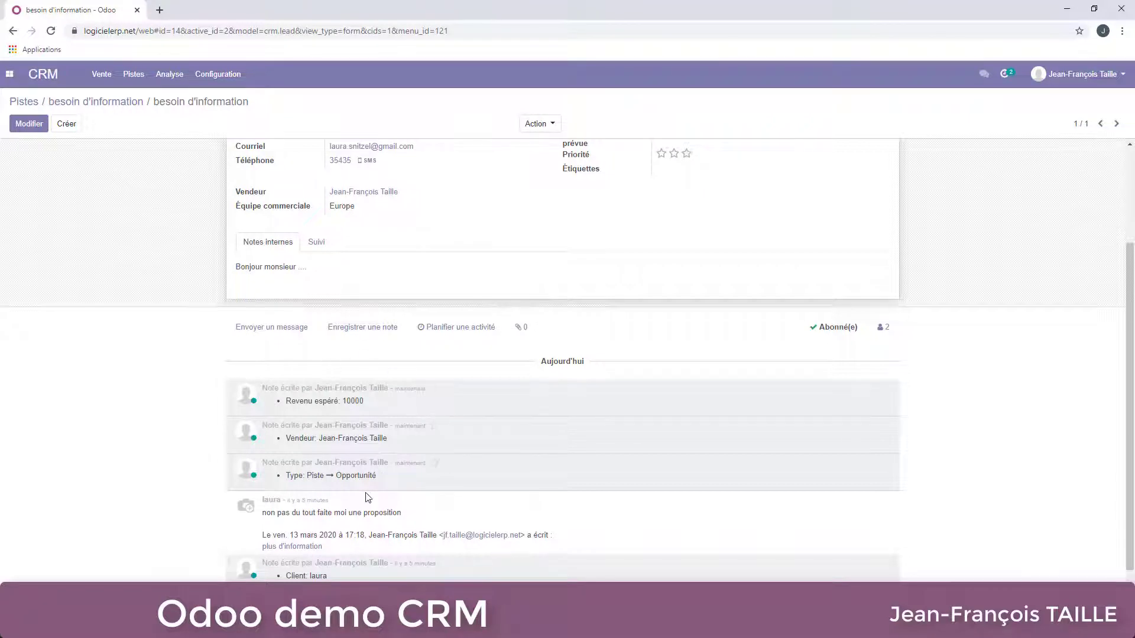
scroll(405, 402, "down", 1)
scroll(406, 402, "up", 3)
scroll(406, 401, "up", 1)
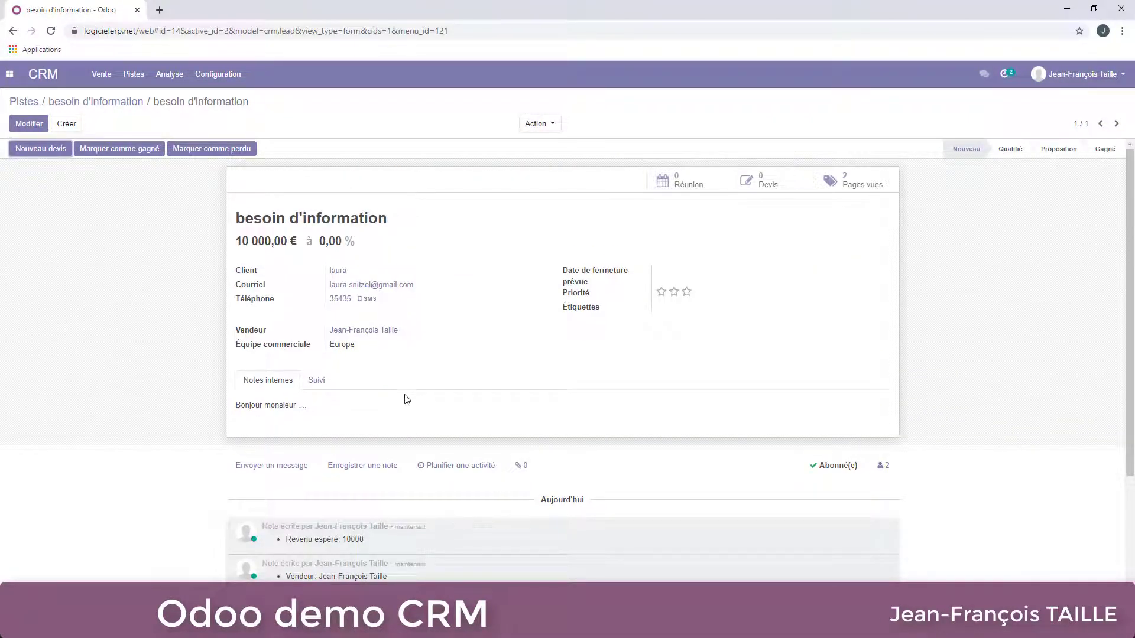
Start planning an activity on the opportunity and set its type to "Appeler"
left_click(450, 467)
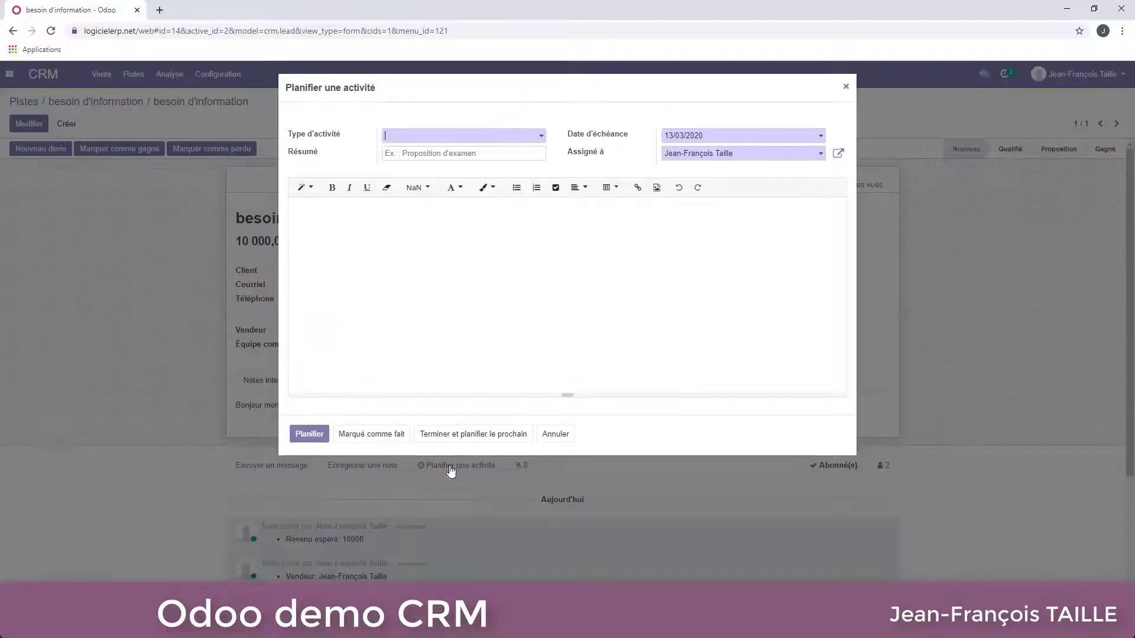
left_click(525, 137)
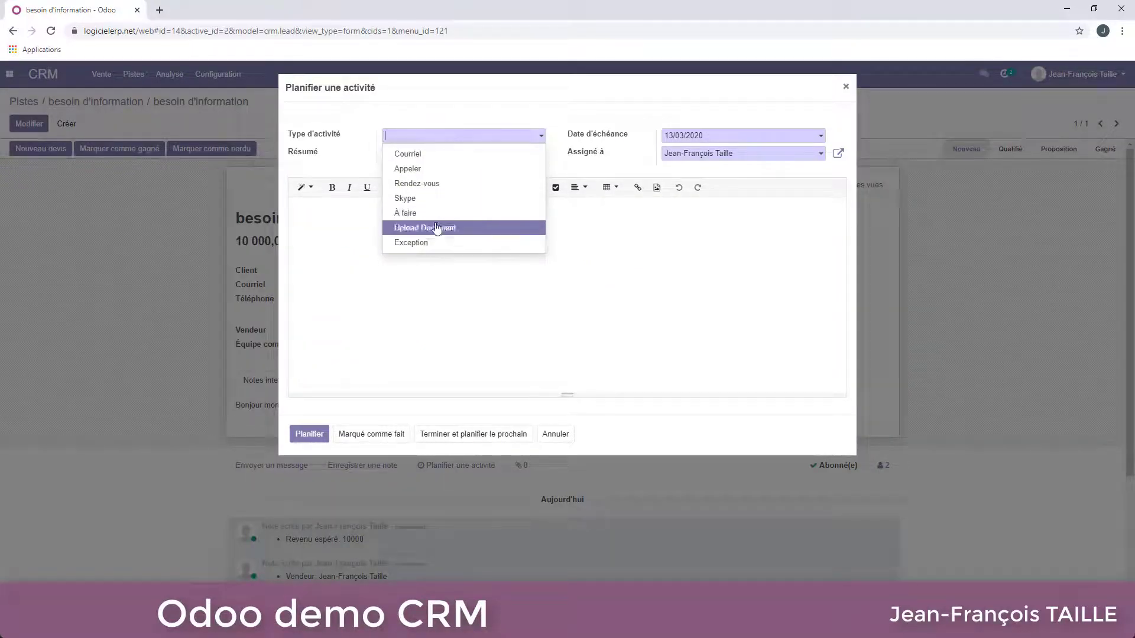
left_click(424, 184)
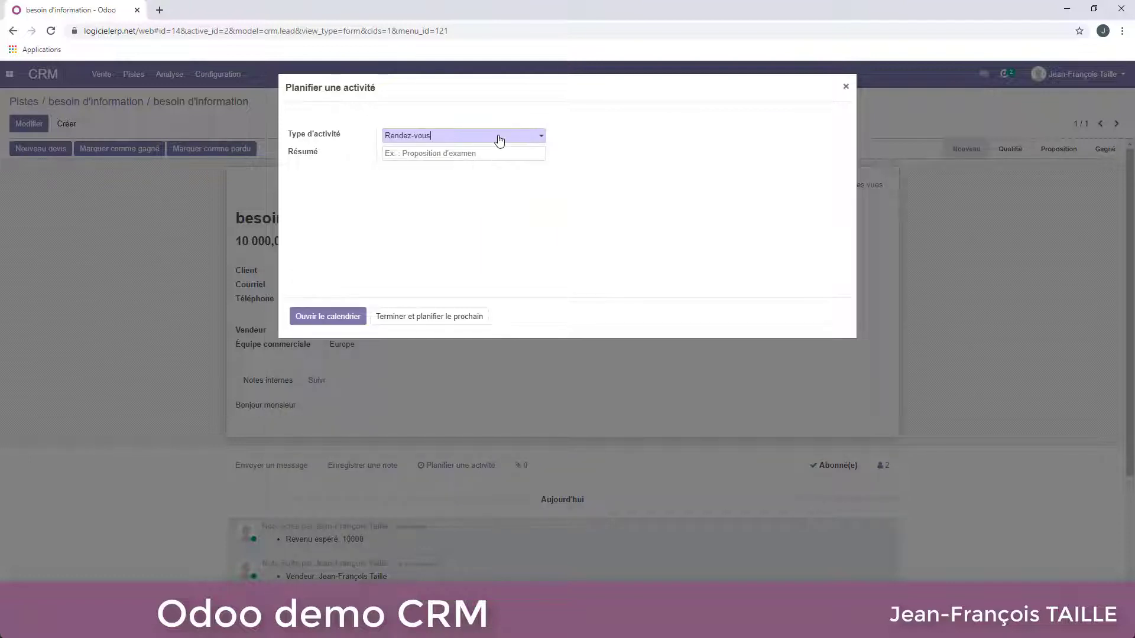
left_click(499, 141)
left_click(432, 172)
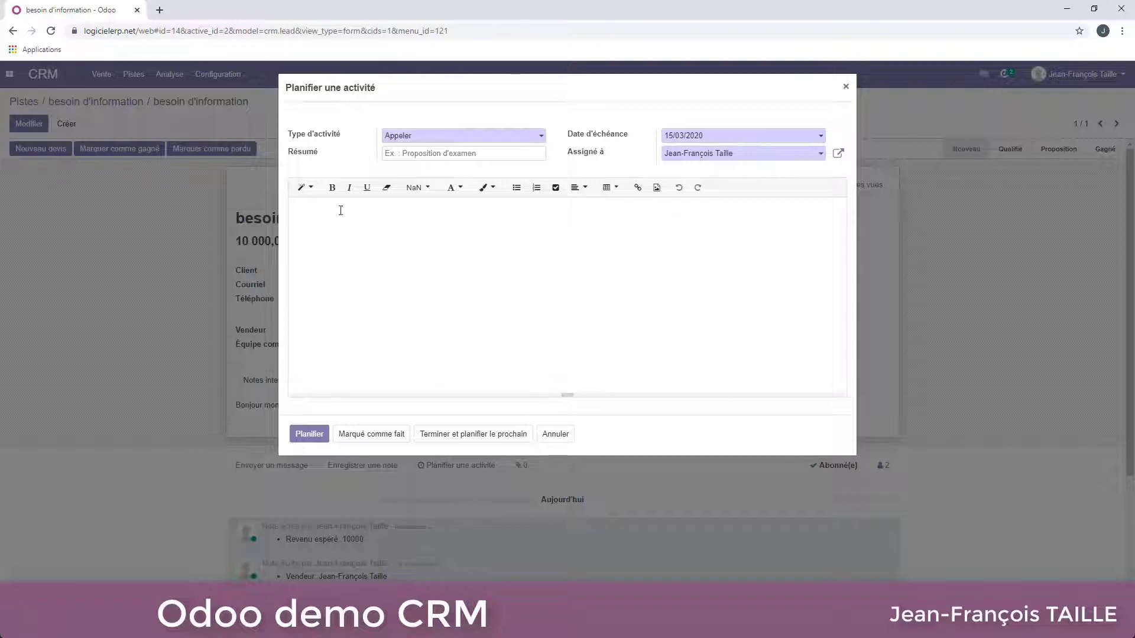
Enter "ferrgtreg" as the activity's note and "Faire proposition" as its summary
left_click(593, 285)
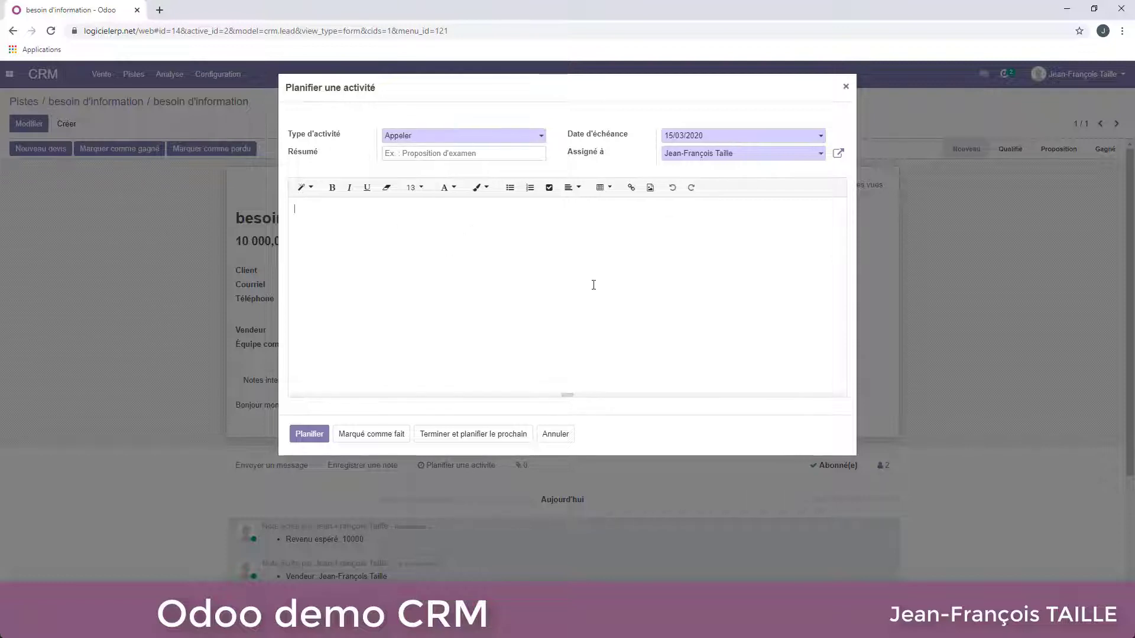
type("ferrgtreg")
key("Return")
type("Faire proposition")
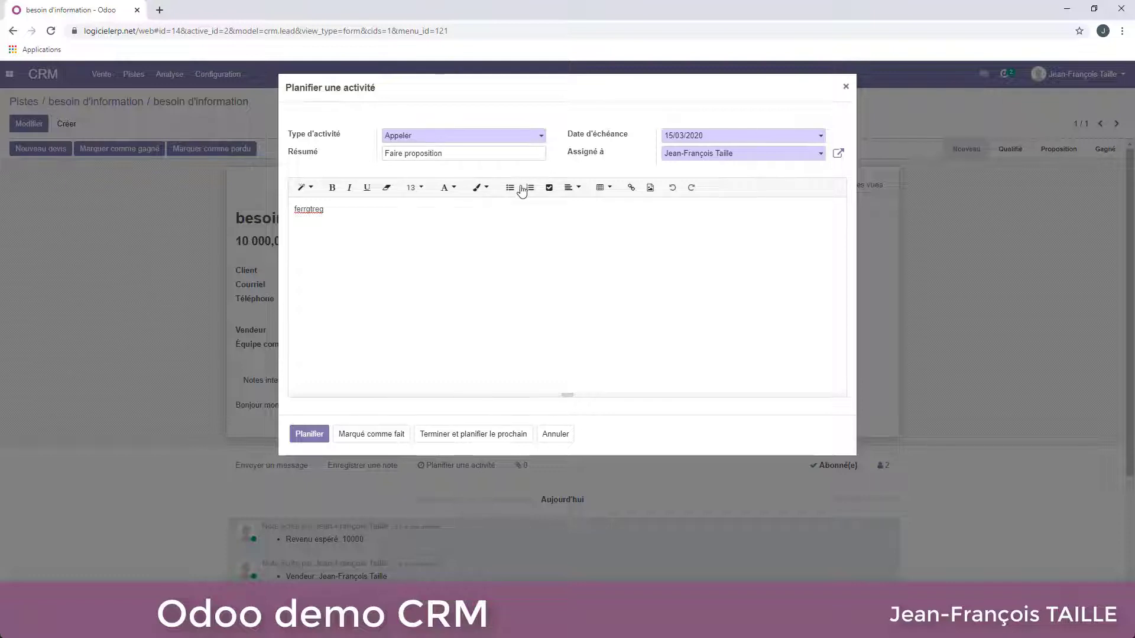
Set the call activity's due date to 12/03/2020 and schedule it
left_click(751, 140)
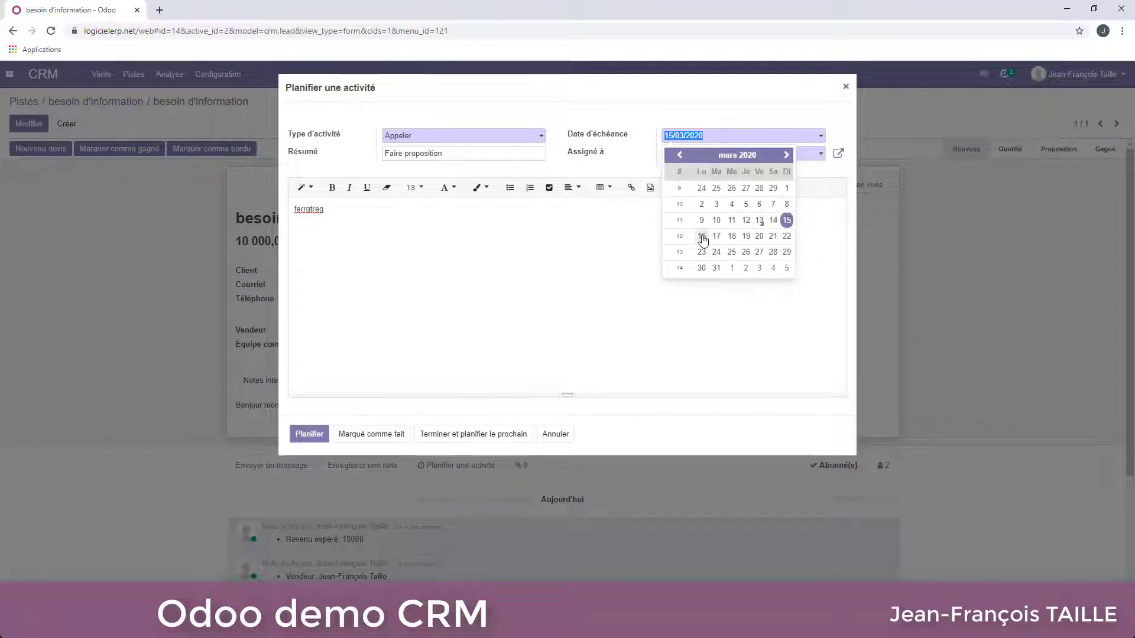
left_click(747, 222)
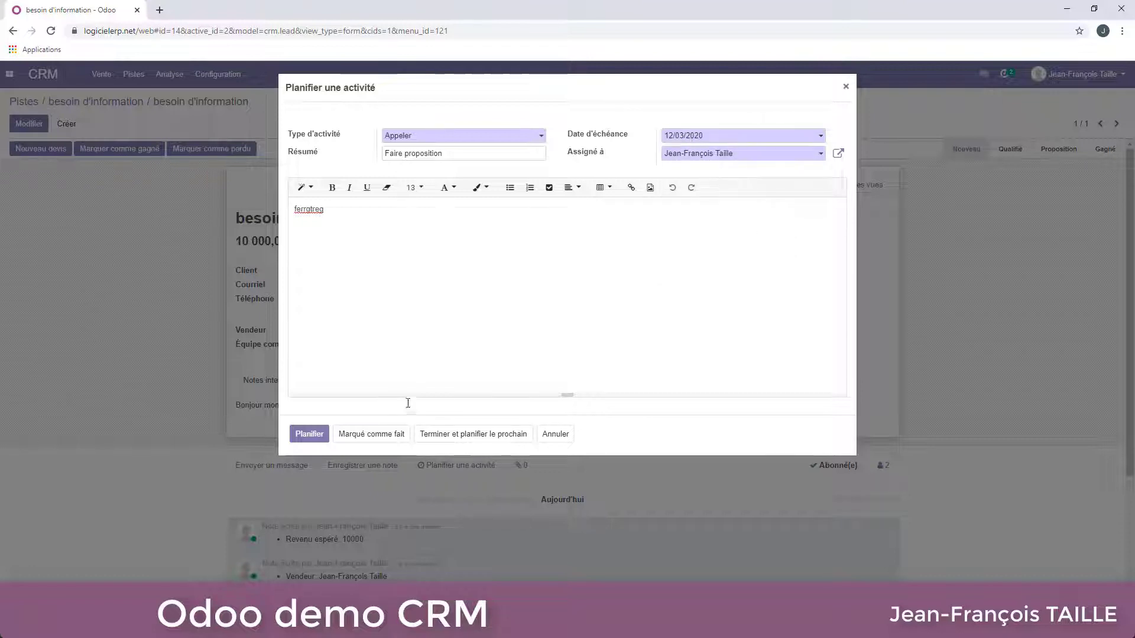
left_click(309, 434)
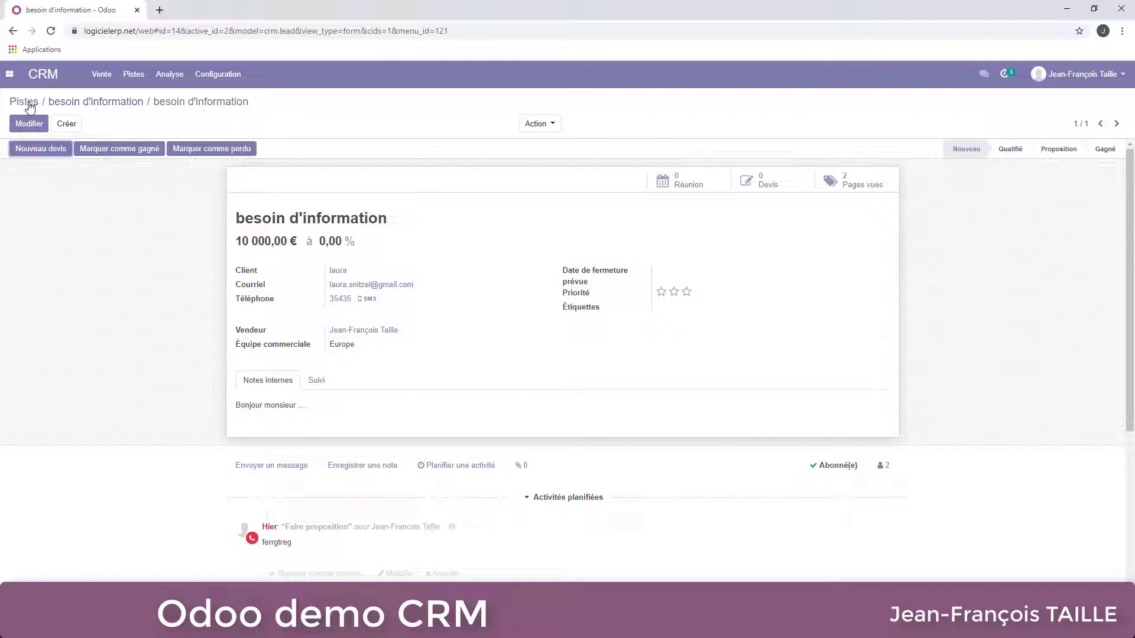
Show the pipeline as a calendar and view the details of the "besoin d'information" entry on 12 March
left_click(48, 78)
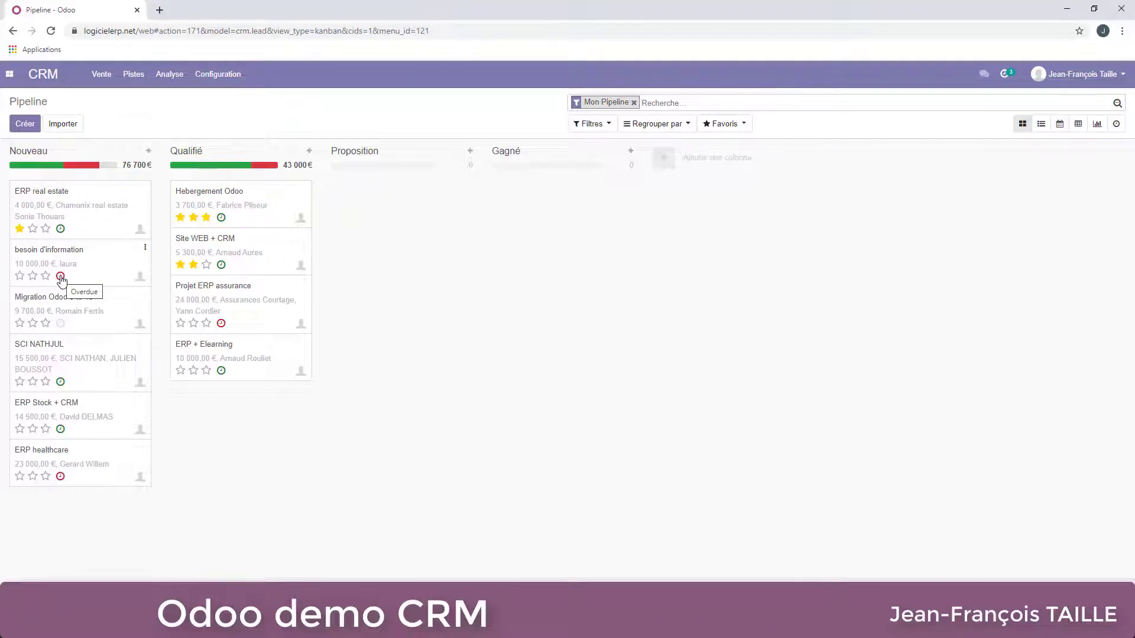
left_click(1060, 124)
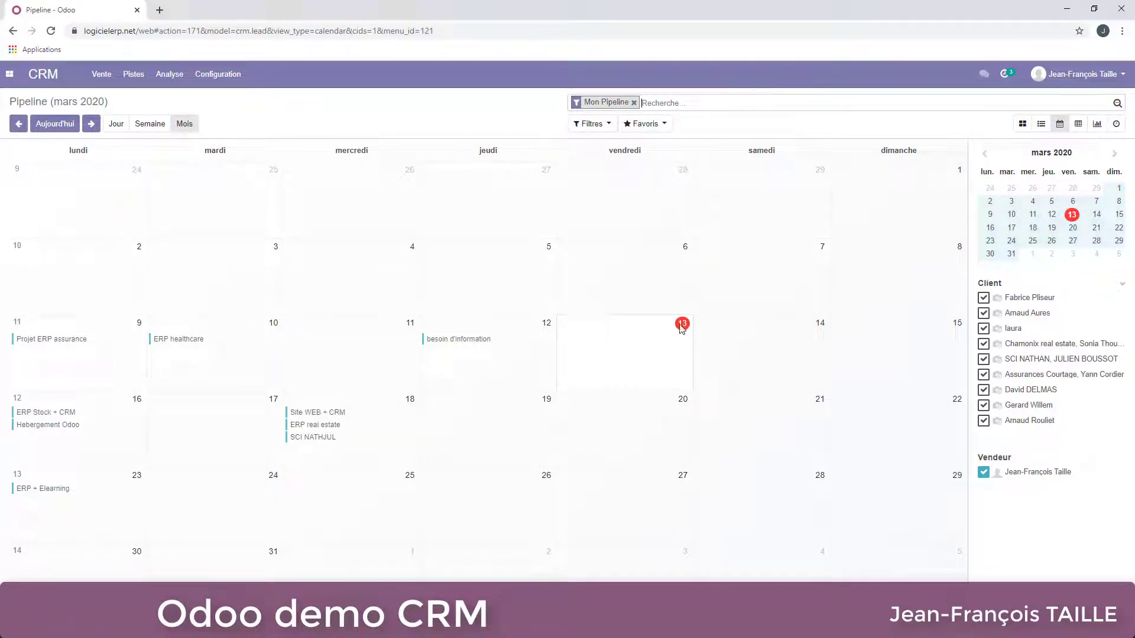
left_click(462, 342)
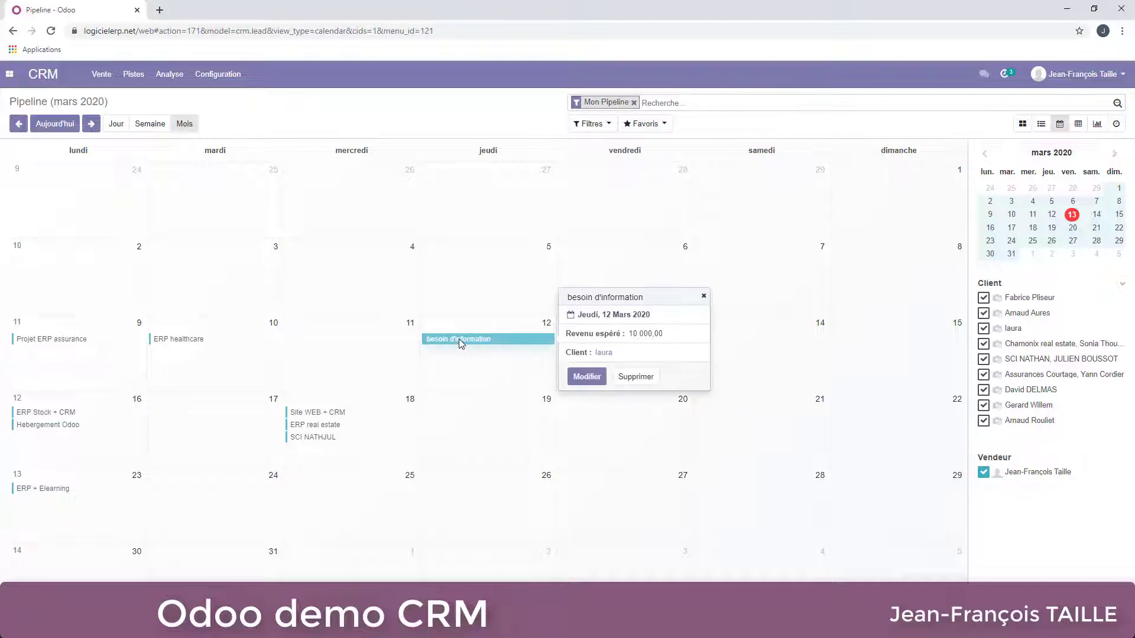
From the pipeline board, complete the overdue "Appeler" activity of "besoin d'information" with the comment "client OK envoyer devis", choosing to plan a follow-up
left_click(46, 79)
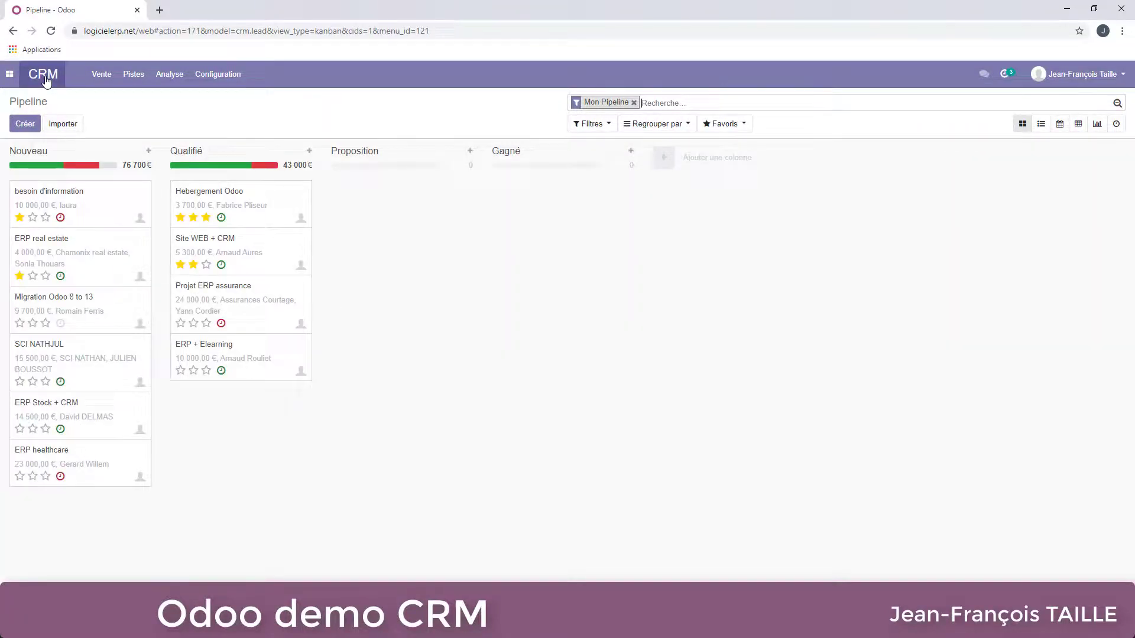
left_click(60, 219)
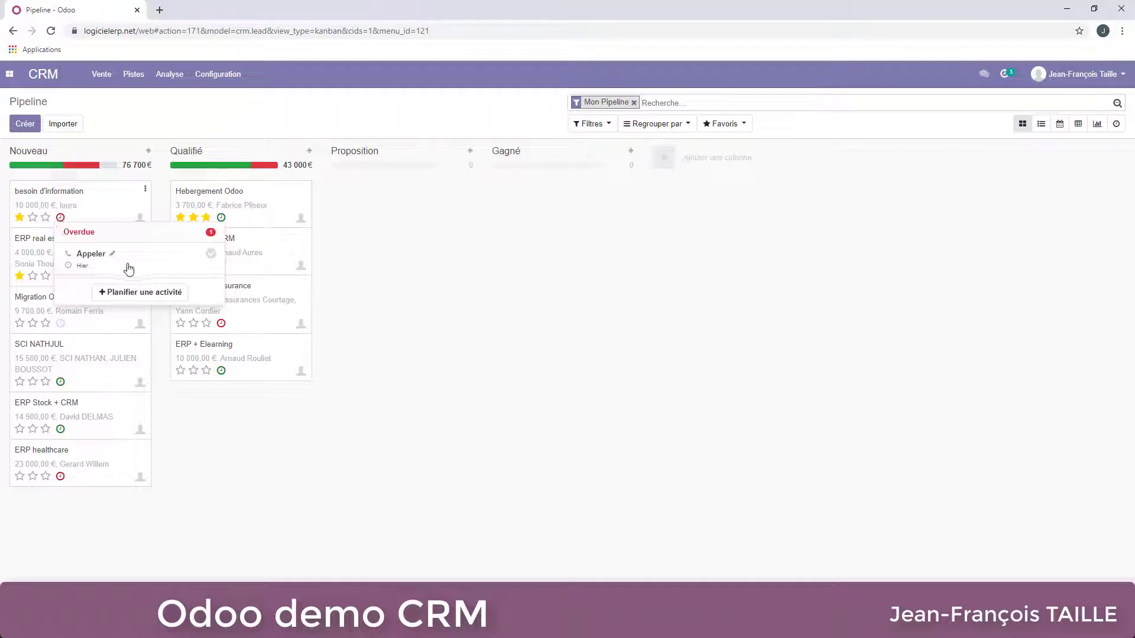
left_click(211, 255)
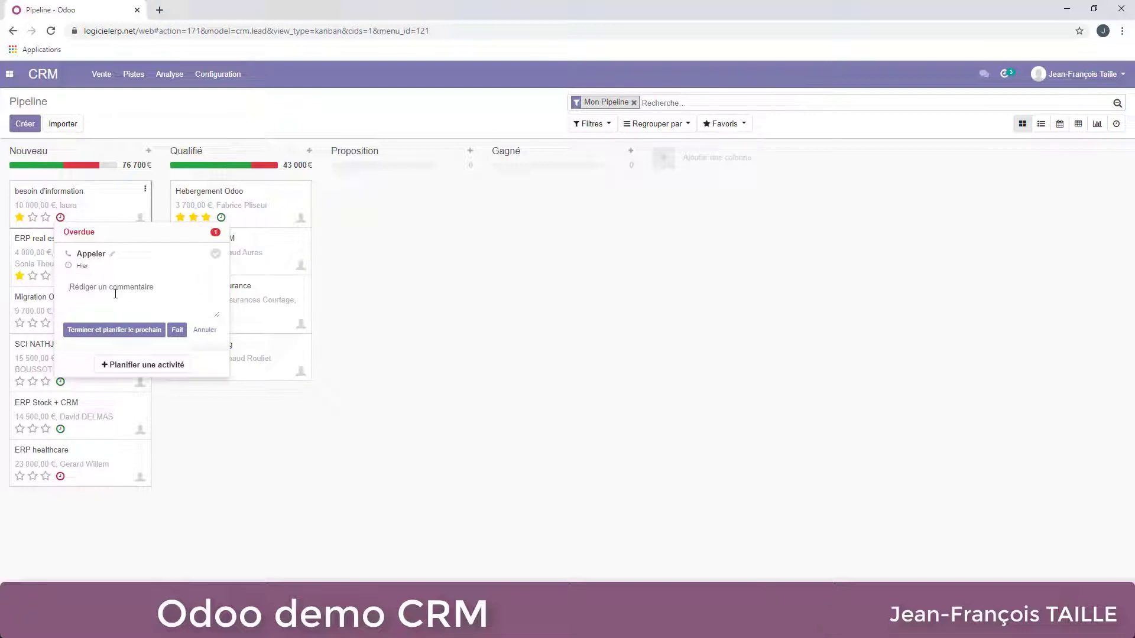
type("client OK envoyer devis")
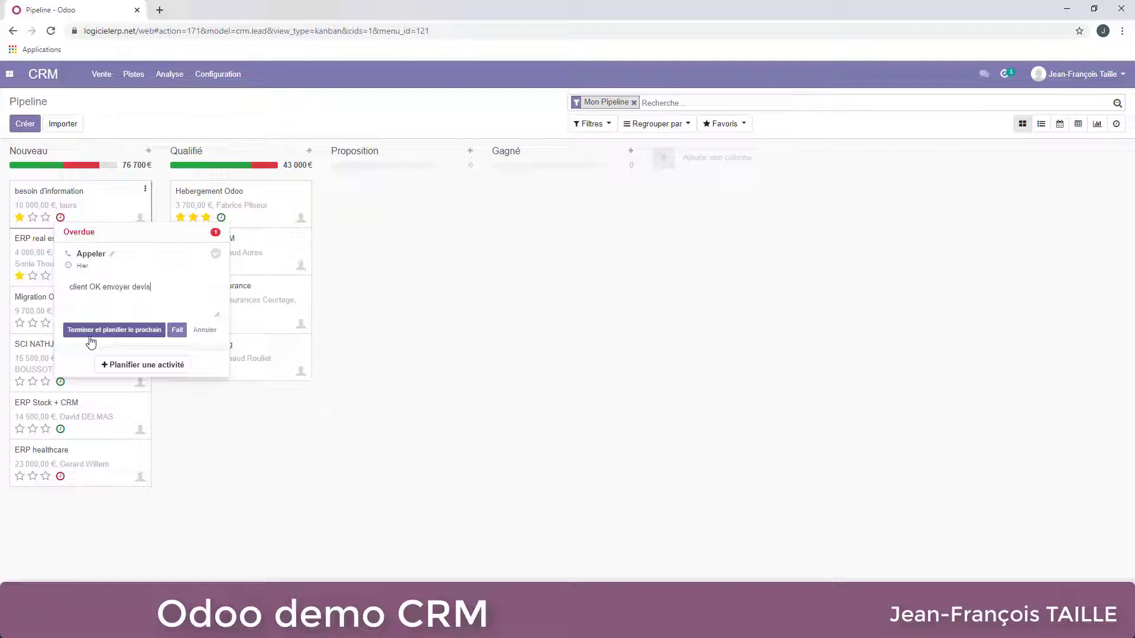
left_click(110, 335)
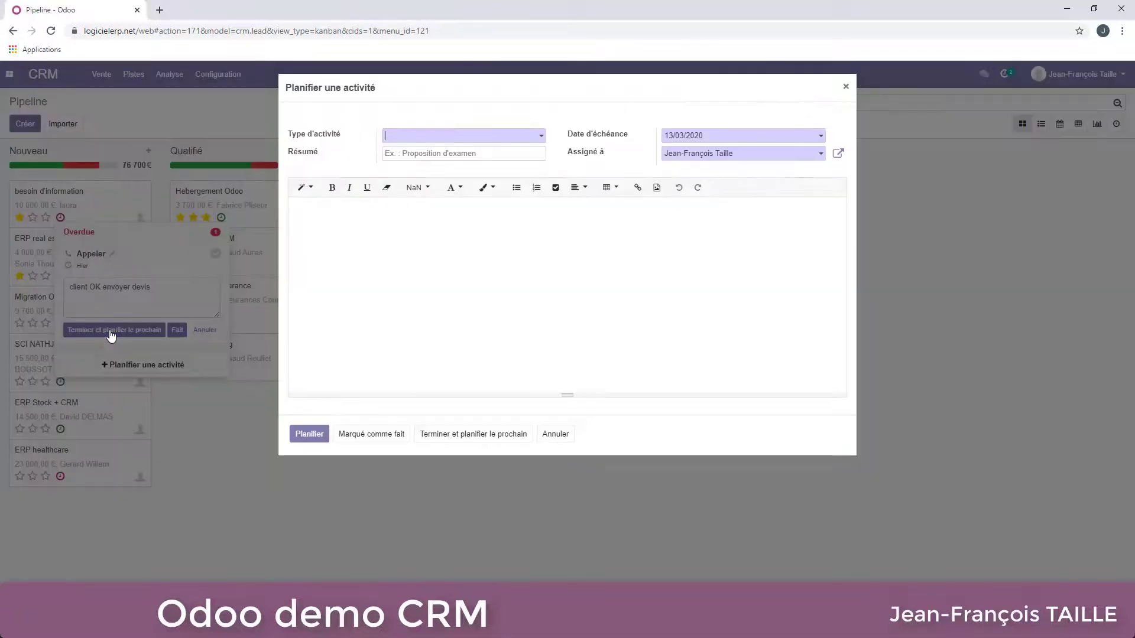
Schedule the follow-up as an "À faire" activity with the summary "envoyer devis", due 13/03/2020
left_click(506, 140)
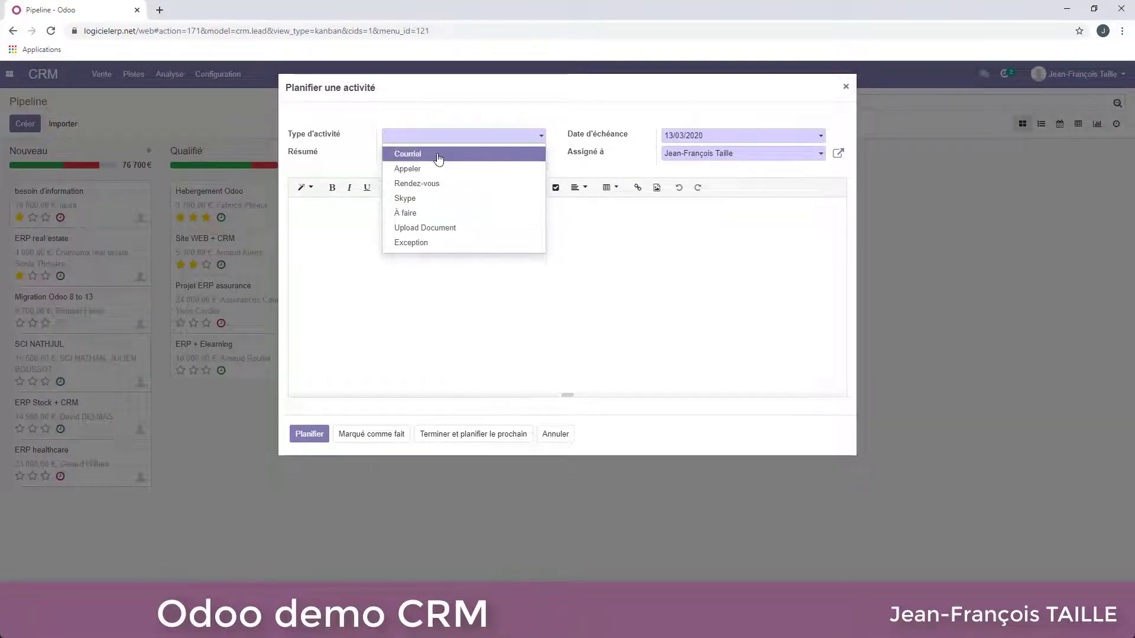
left_click(416, 214)
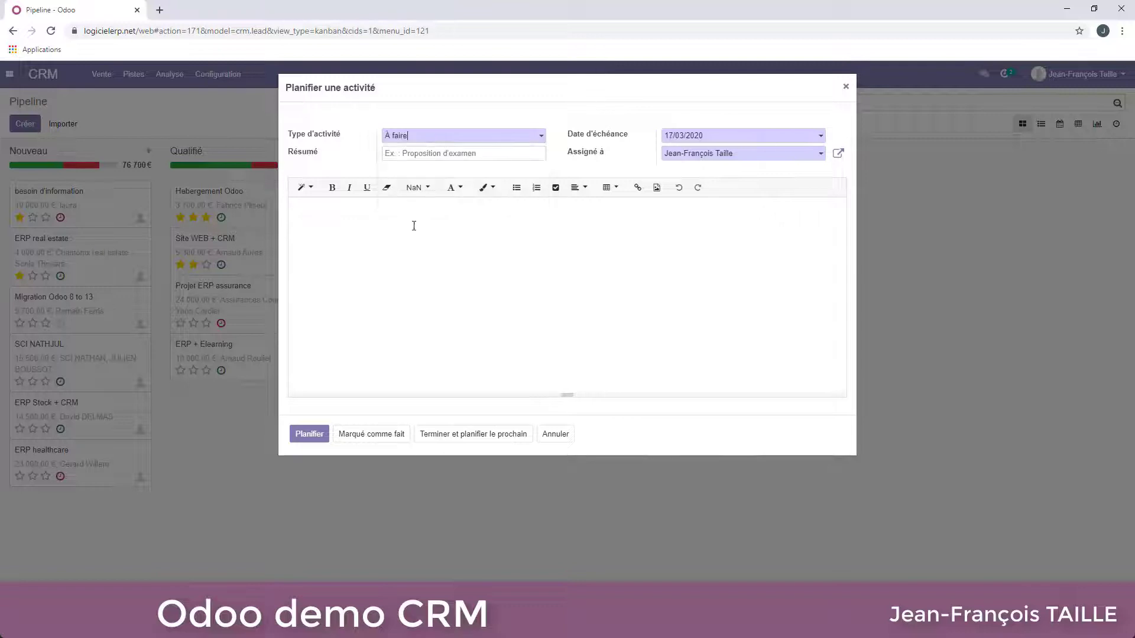
left_click(457, 154)
type("env")
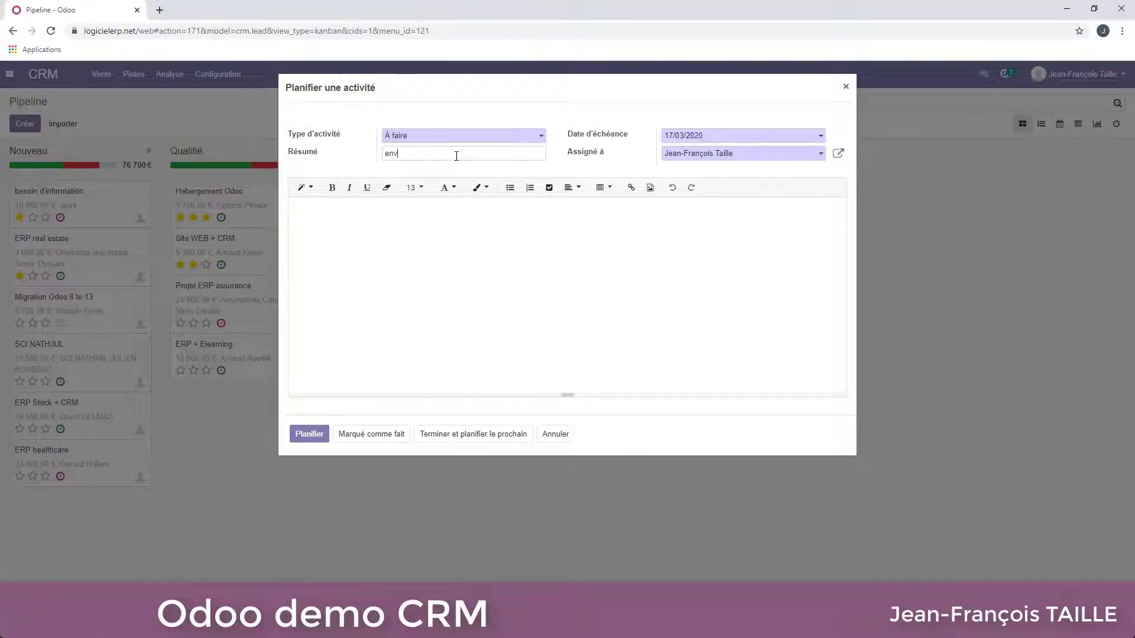
type("oyer devis")
left_click(778, 139)
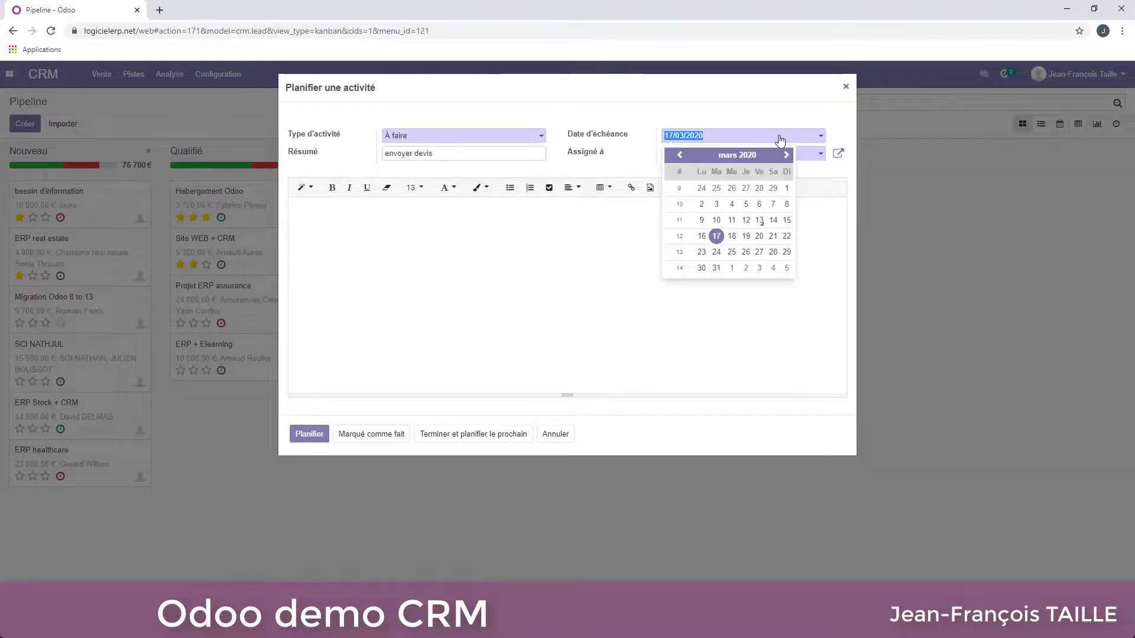
left_click(760, 221)
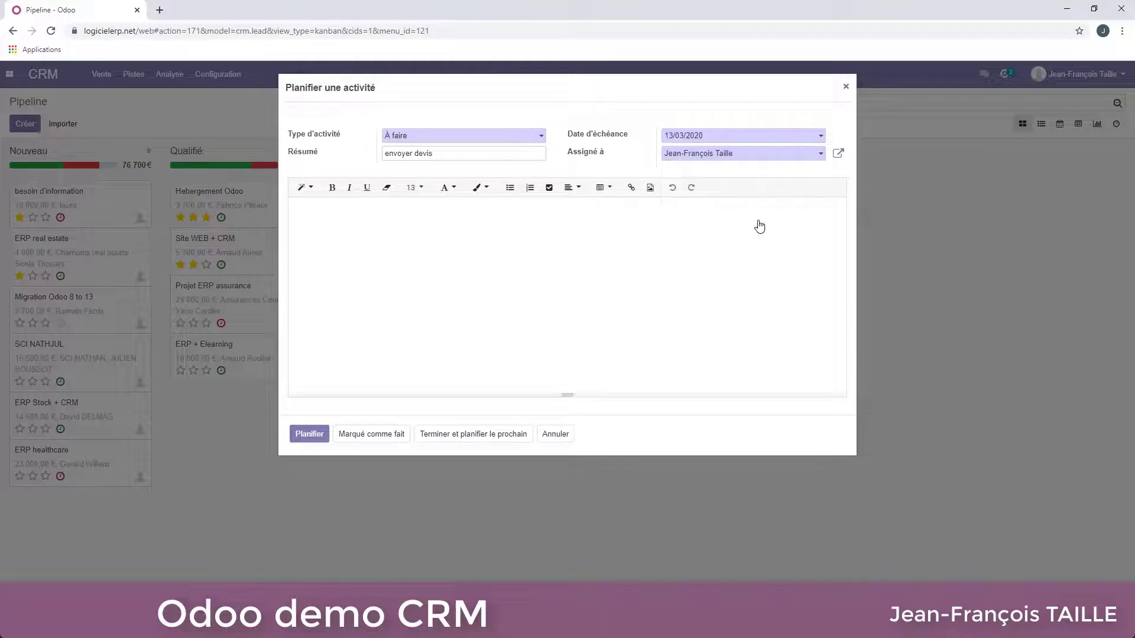
left_click(311, 438)
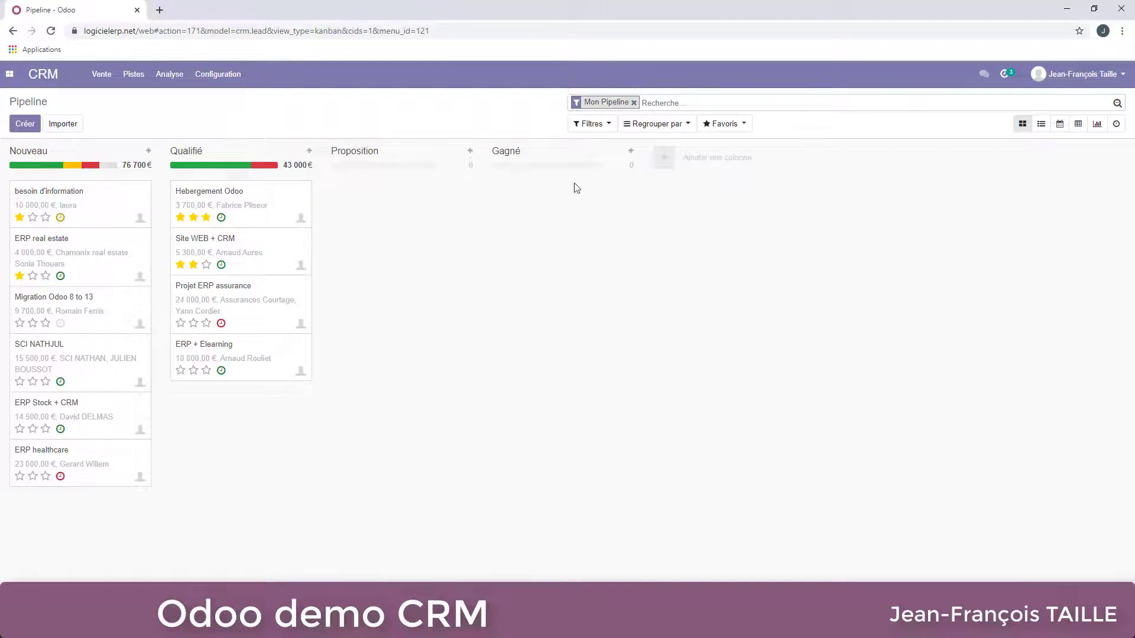
Return to the pipeline calendar and view the details of the "besoin d'information" entry on 13 March
left_click(1060, 124)
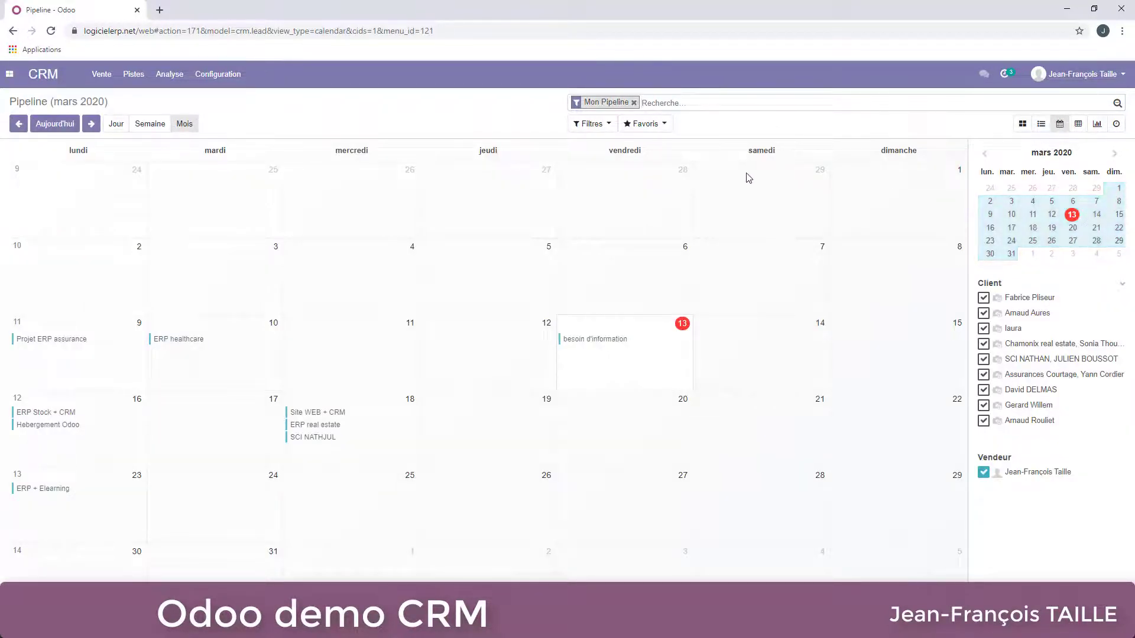
left_click(596, 341)
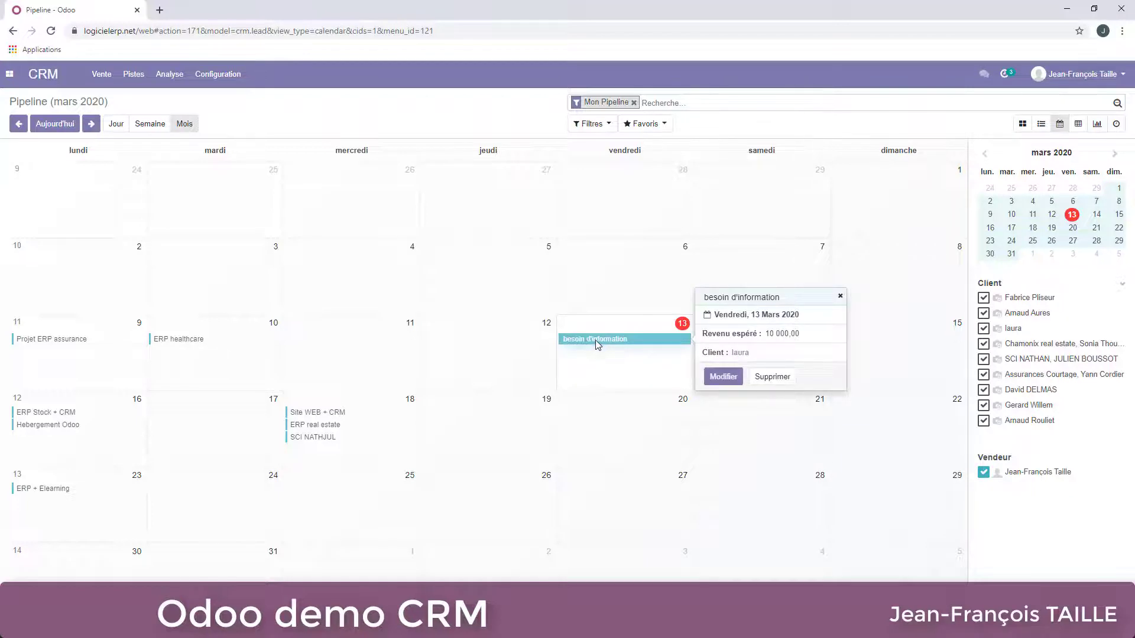
Open the "besoin d'information" opportunity and start a new quotation from it with the payment terms "15 jours"
left_click(717, 378)
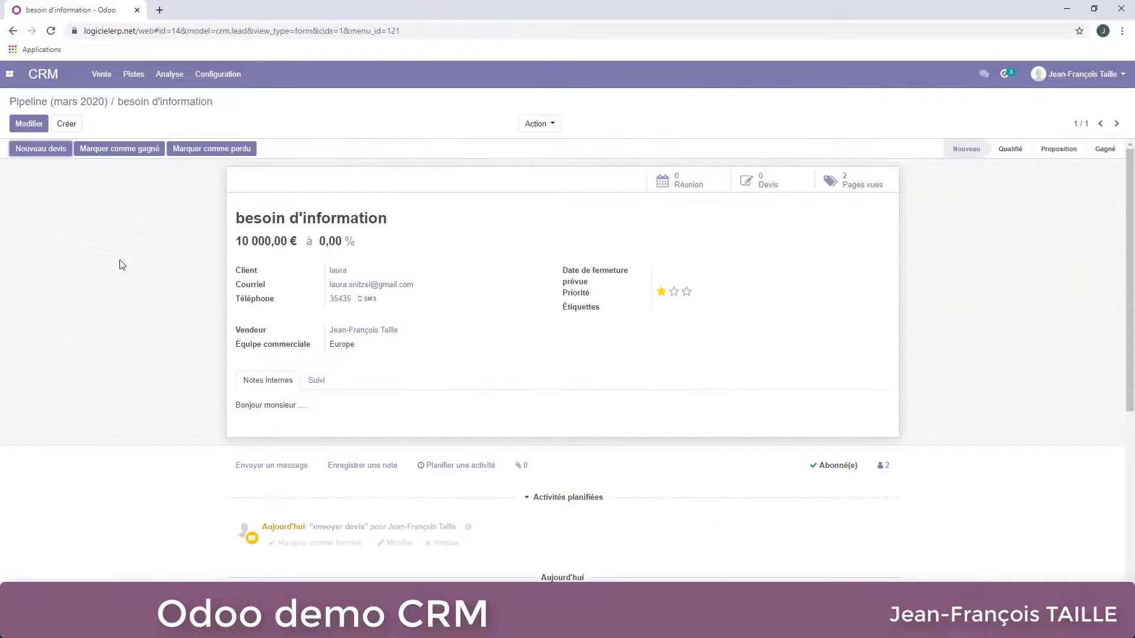
left_click(45, 152)
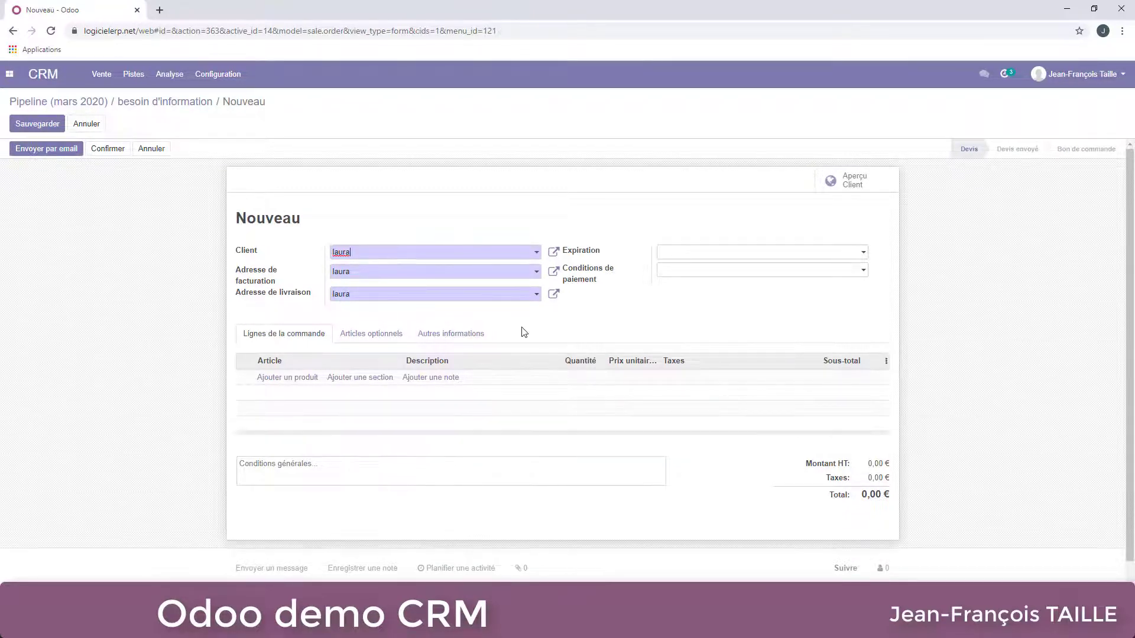
left_click(713, 271)
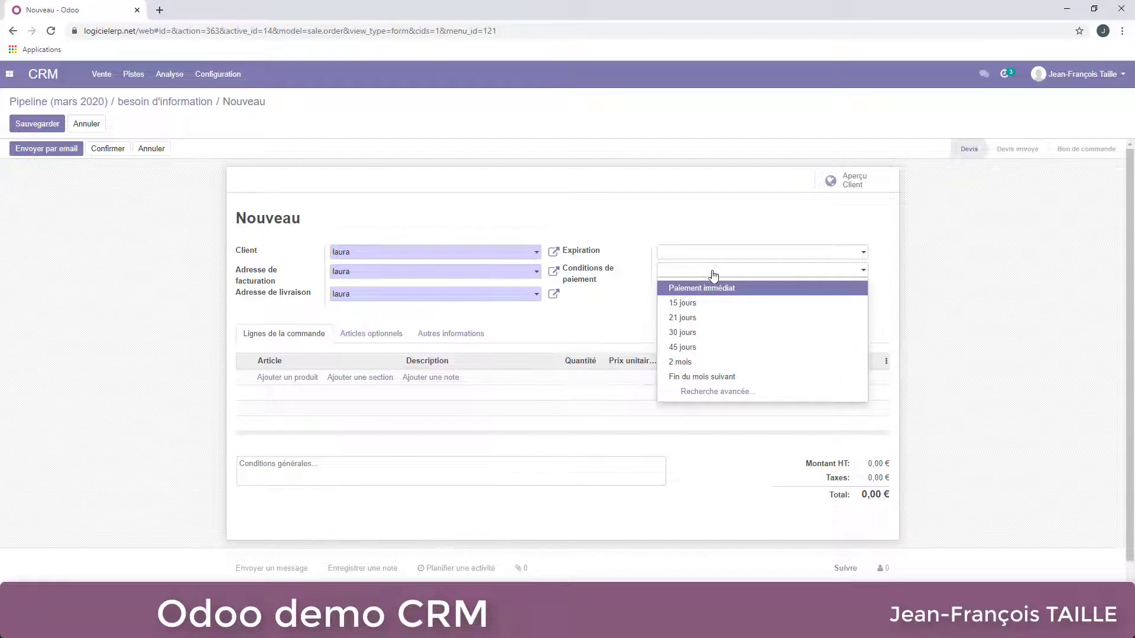
left_click(707, 303)
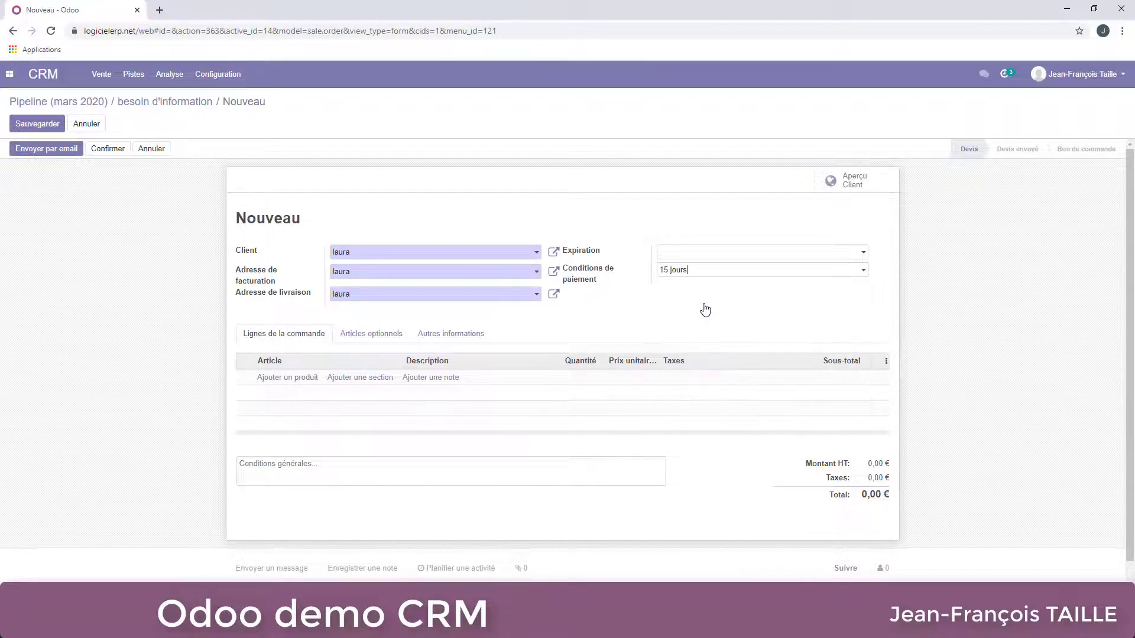
left_click(701, 271)
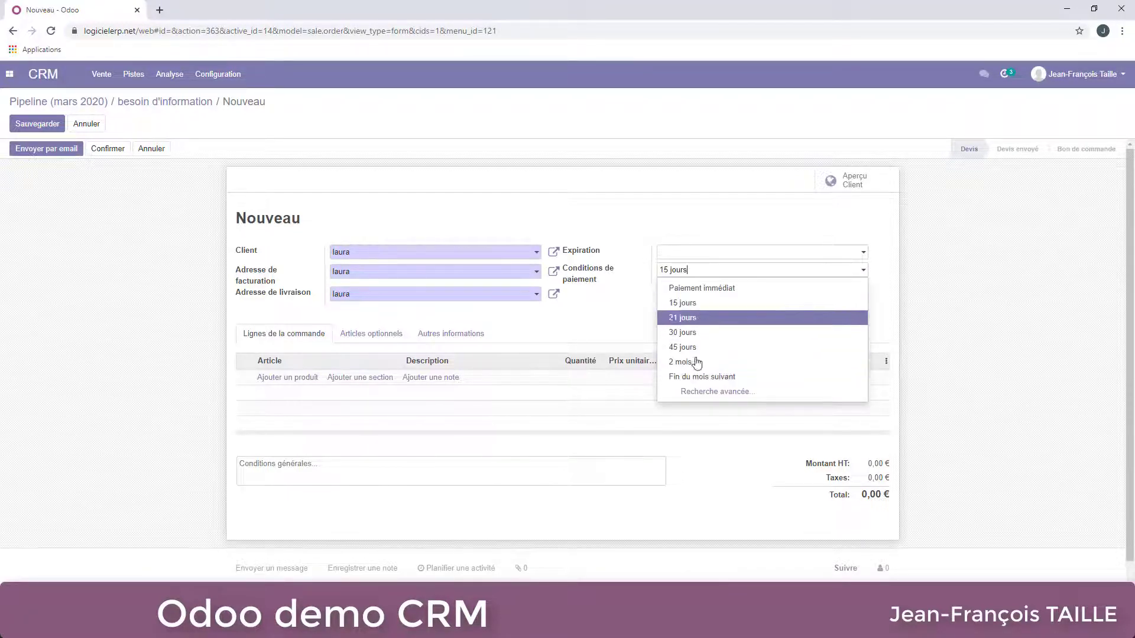
left_click(628, 311)
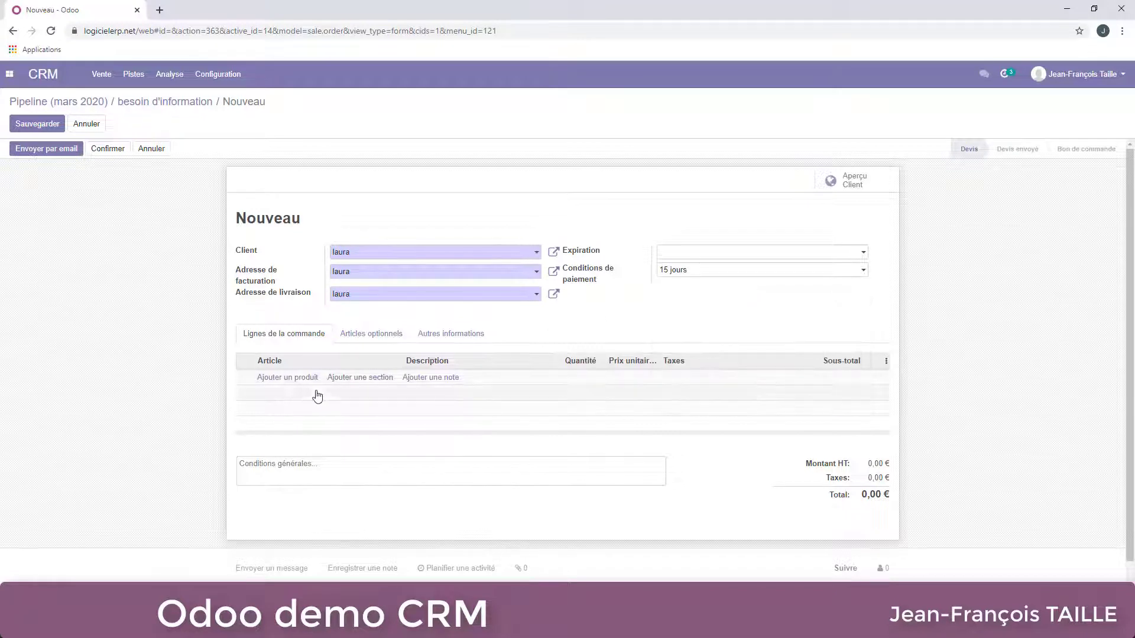
Add an order line with a newly created article "ERP sur mesure", type Service, public price 5000
left_click(294, 379)
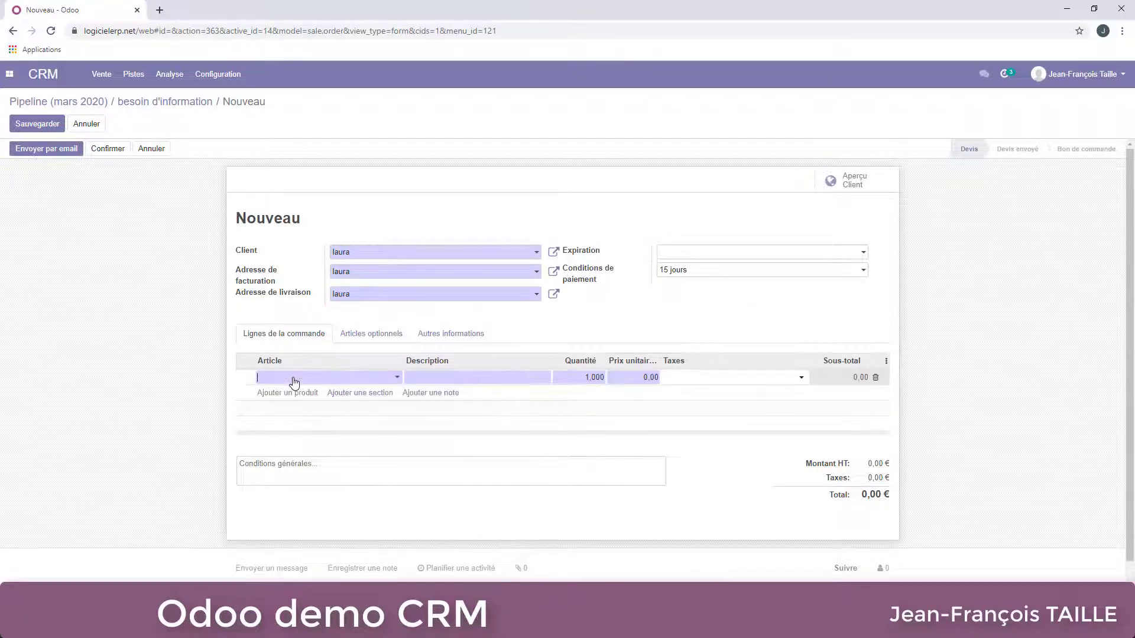
left_click(294, 379)
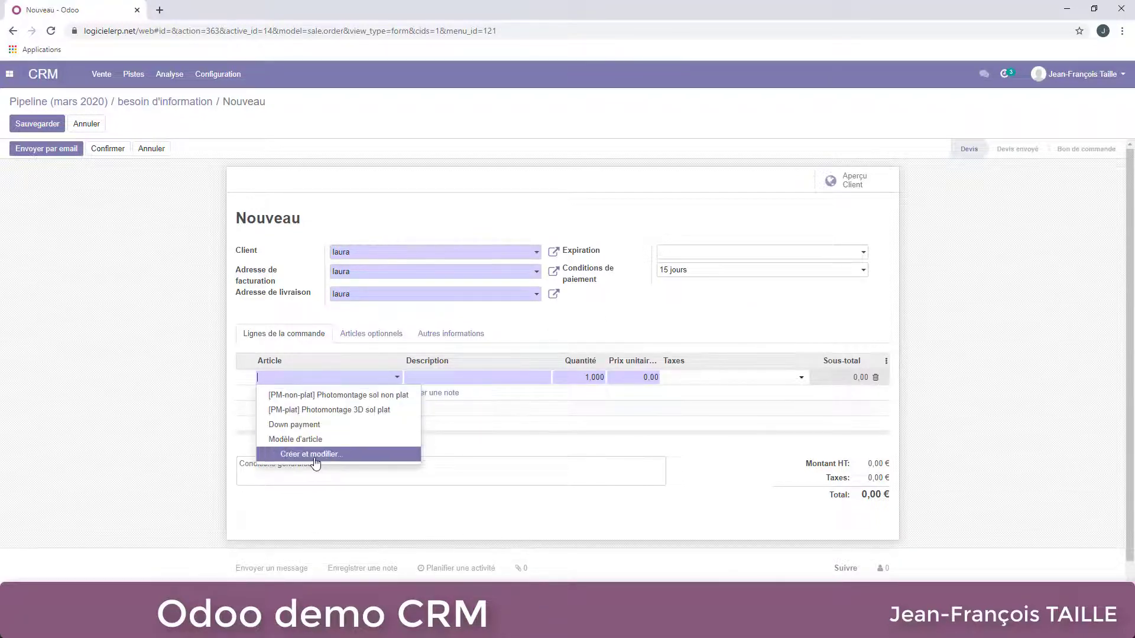
left_click(318, 456)
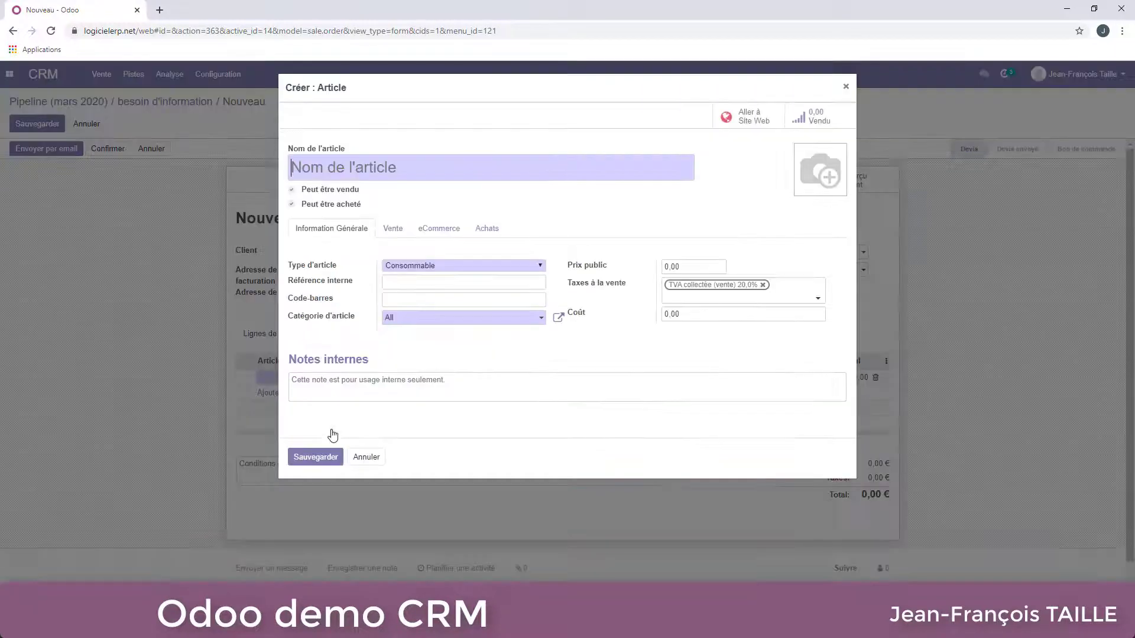
left_click(418, 169)
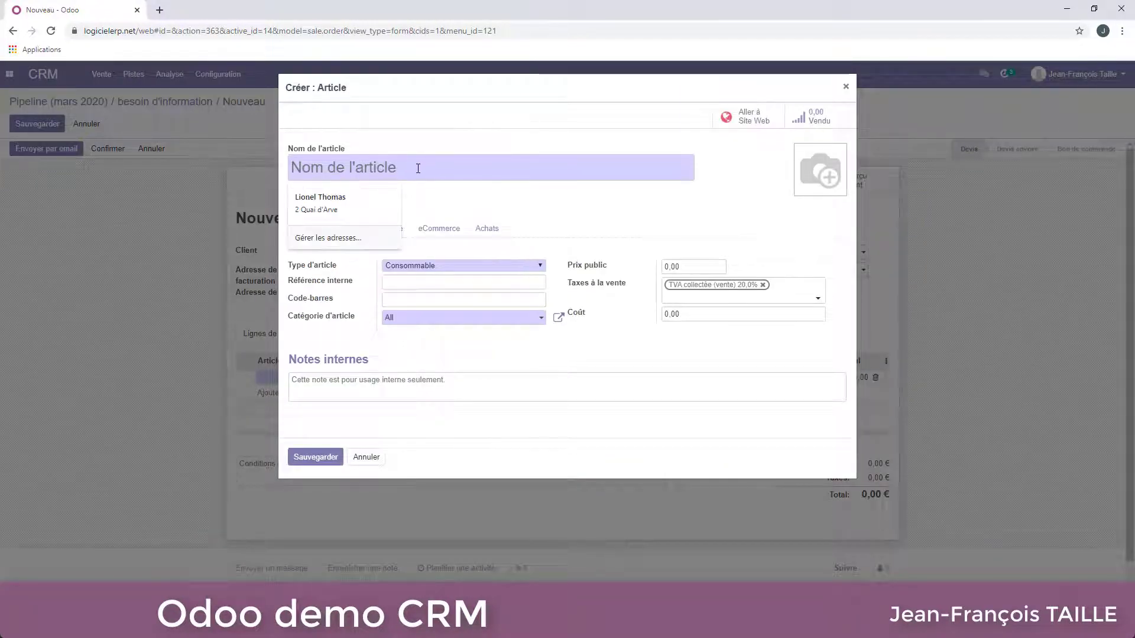
type("ERP sur mesure")
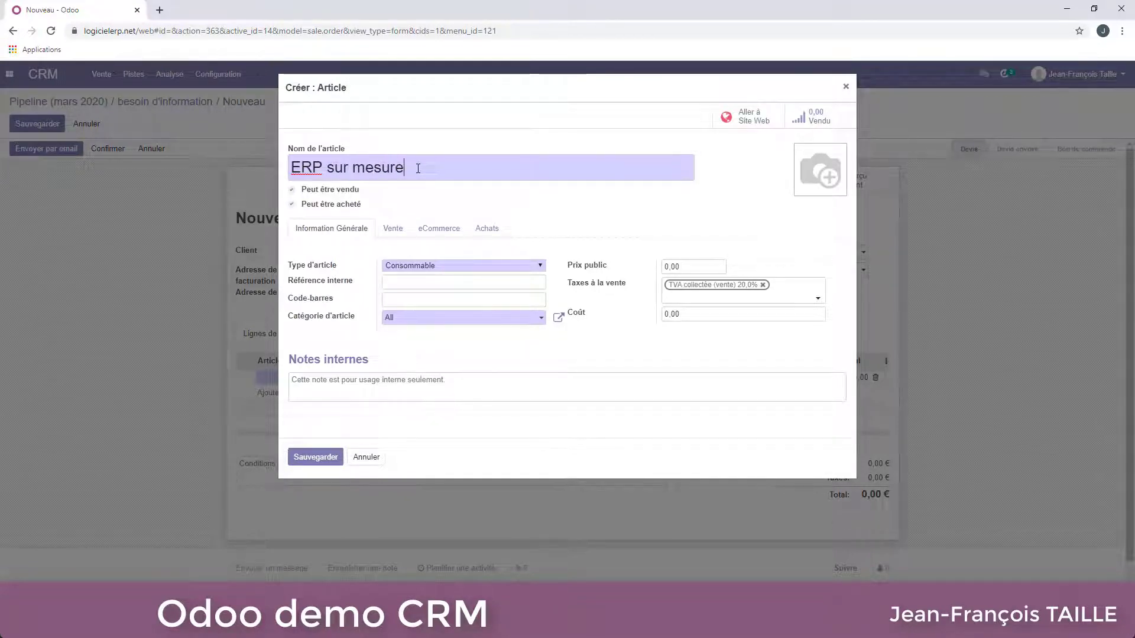
left_click(435, 265)
left_click(416, 285)
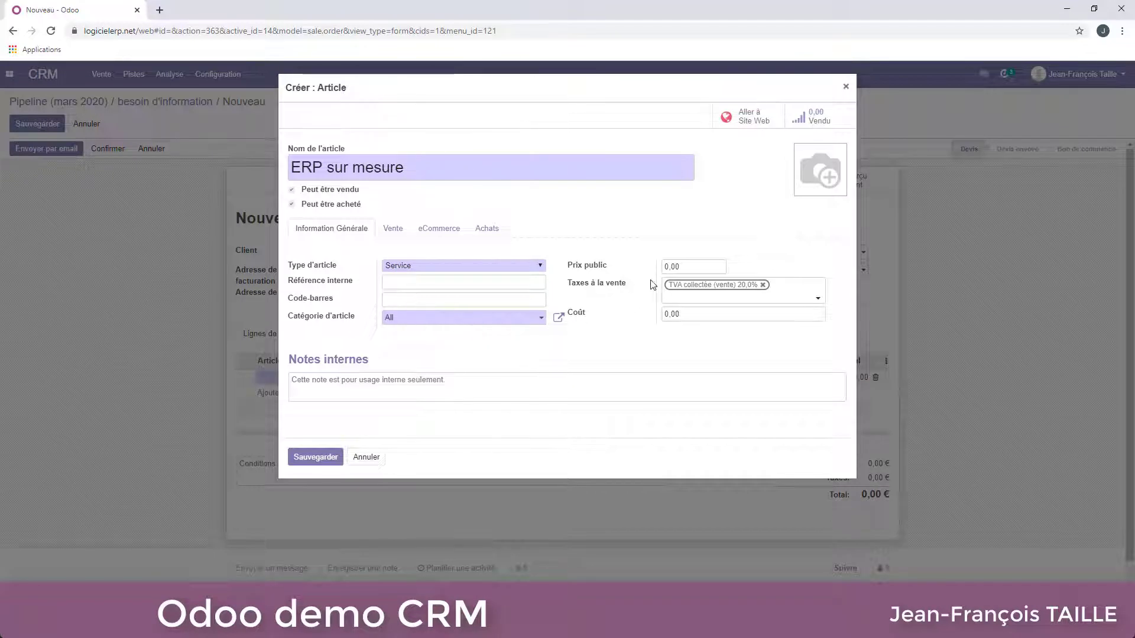
left_click(674, 267)
type("5000")
left_click(316, 458)
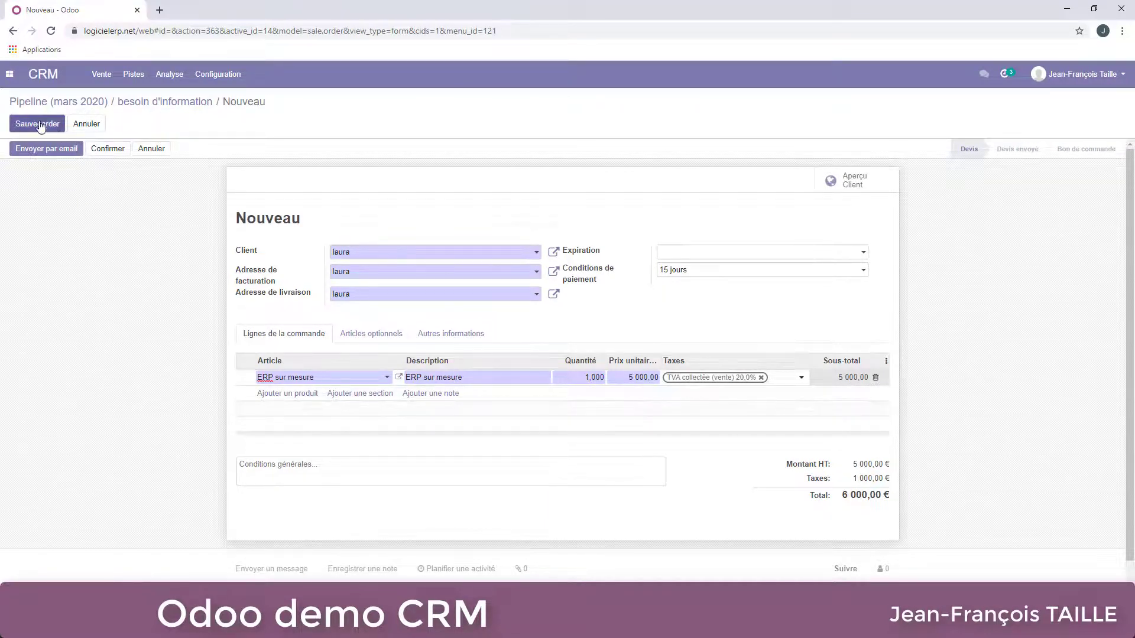
Save the quotation and send it to the customer by e-mail with its PDF attached
left_click(39, 124)
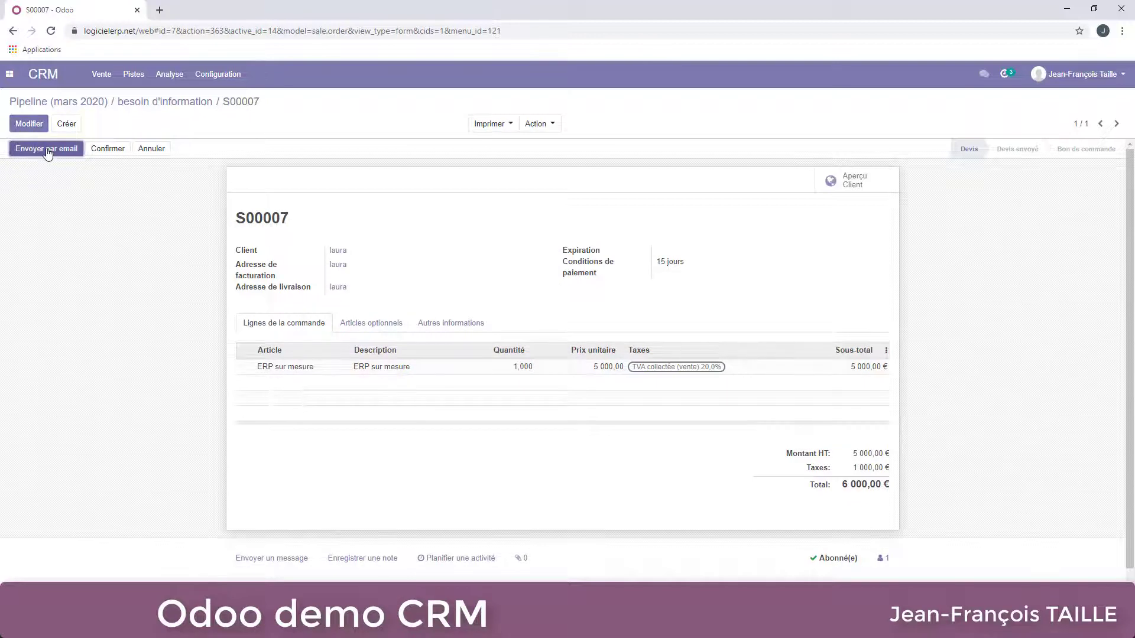
left_click(48, 151)
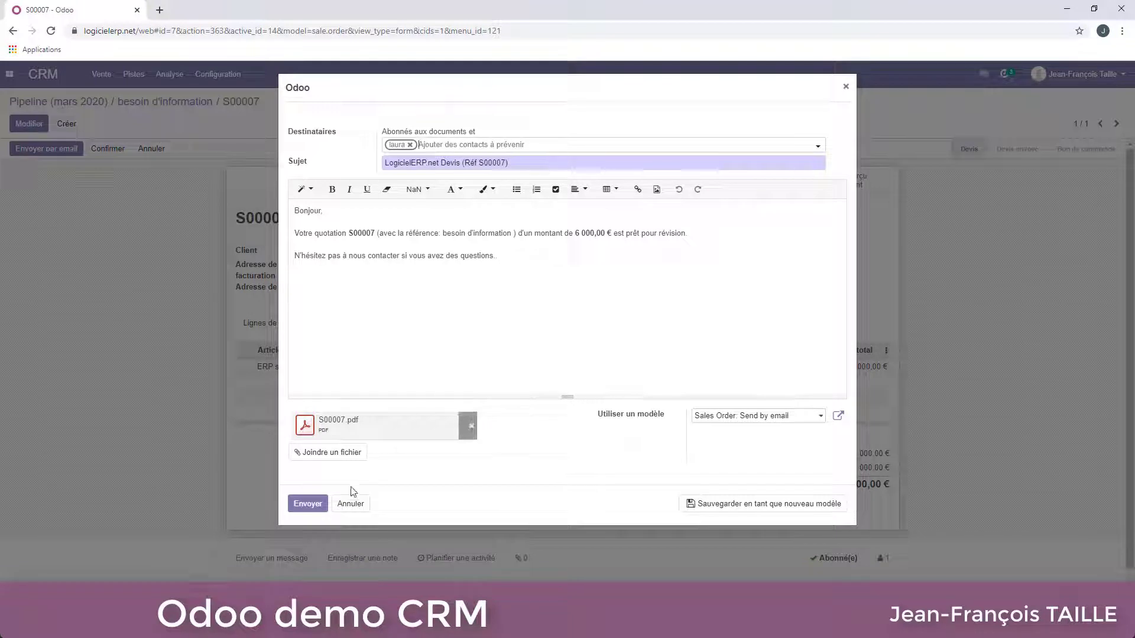
left_click(307, 508)
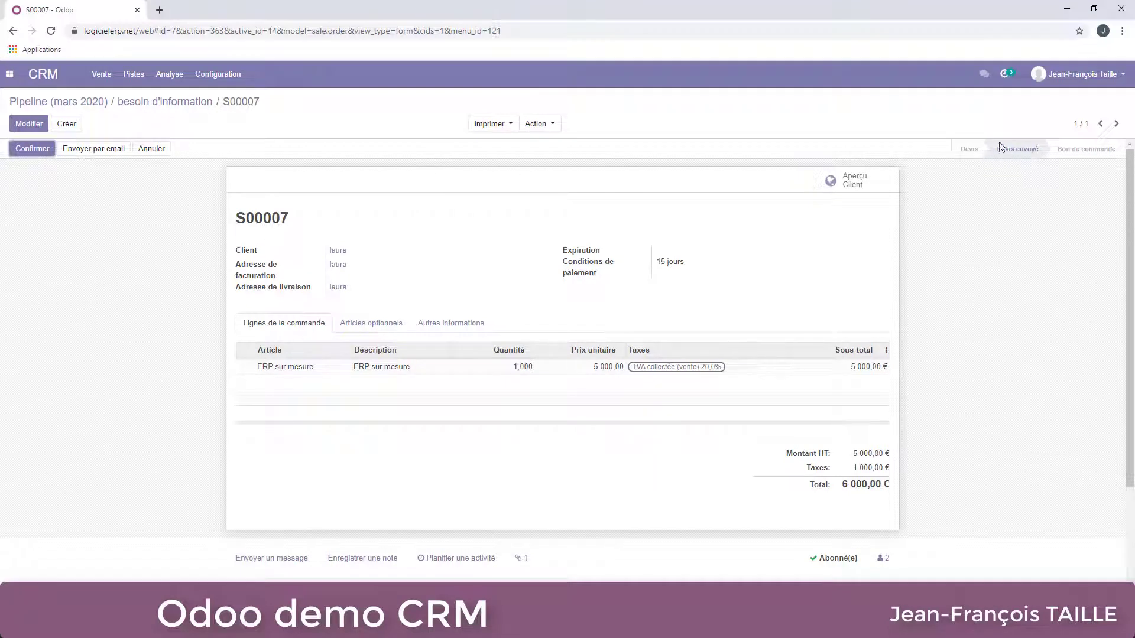
Switch to the customer's Gmail inbox and read through the new LogicielERP.net quotation e-mail and its attachment
left_click_drag(335, 17, 1134, 70)
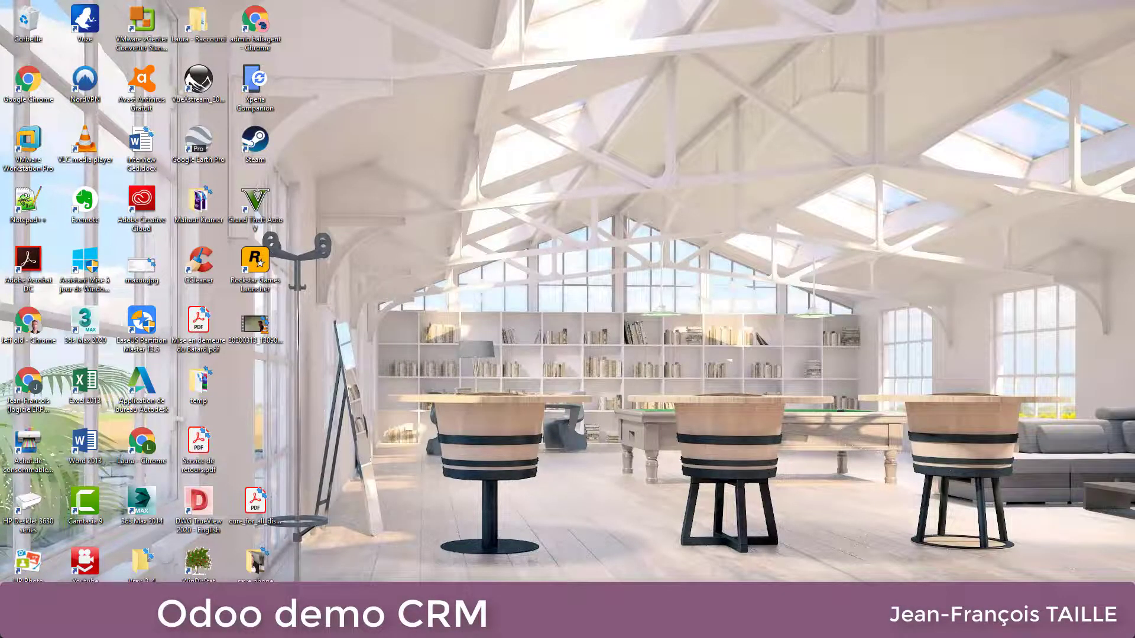
key("alt+Tab")
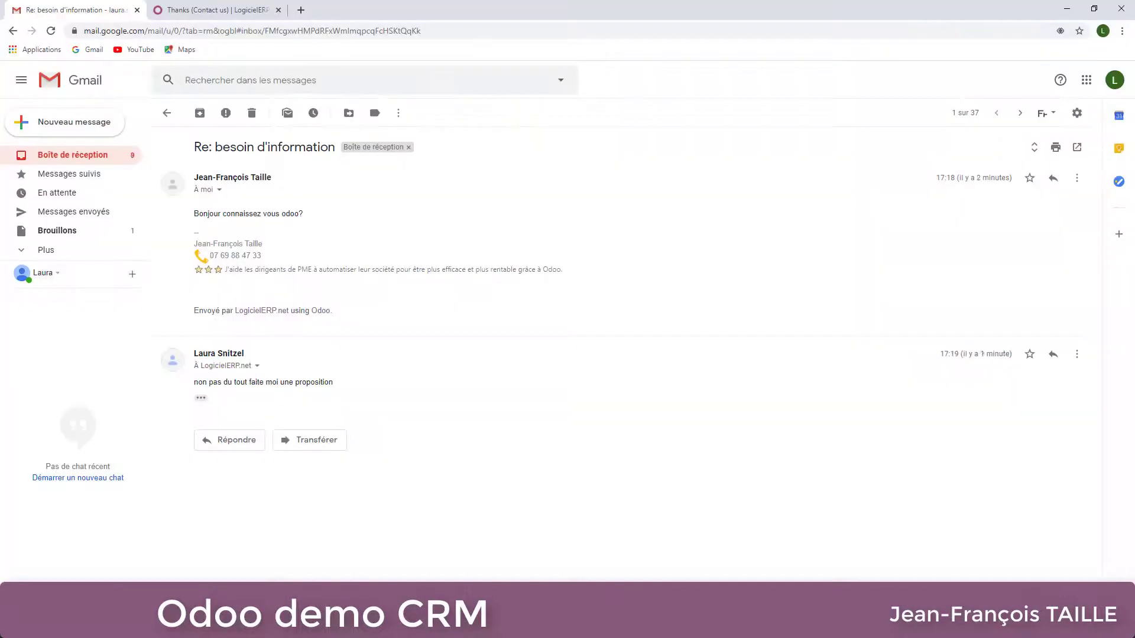
left_click(67, 162)
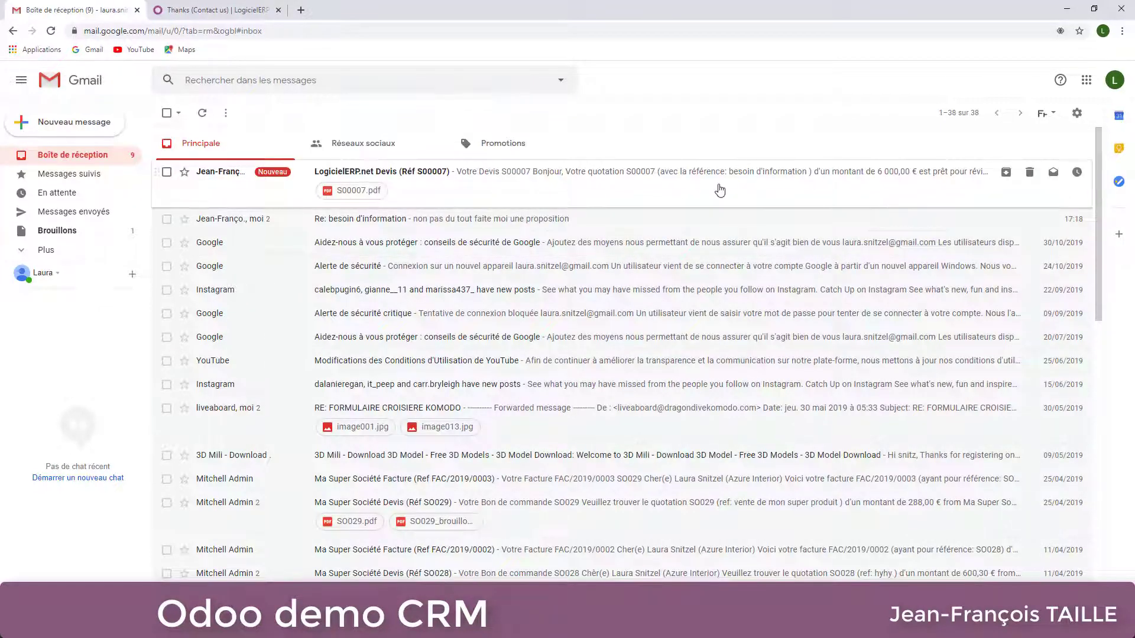
left_click(411, 193)
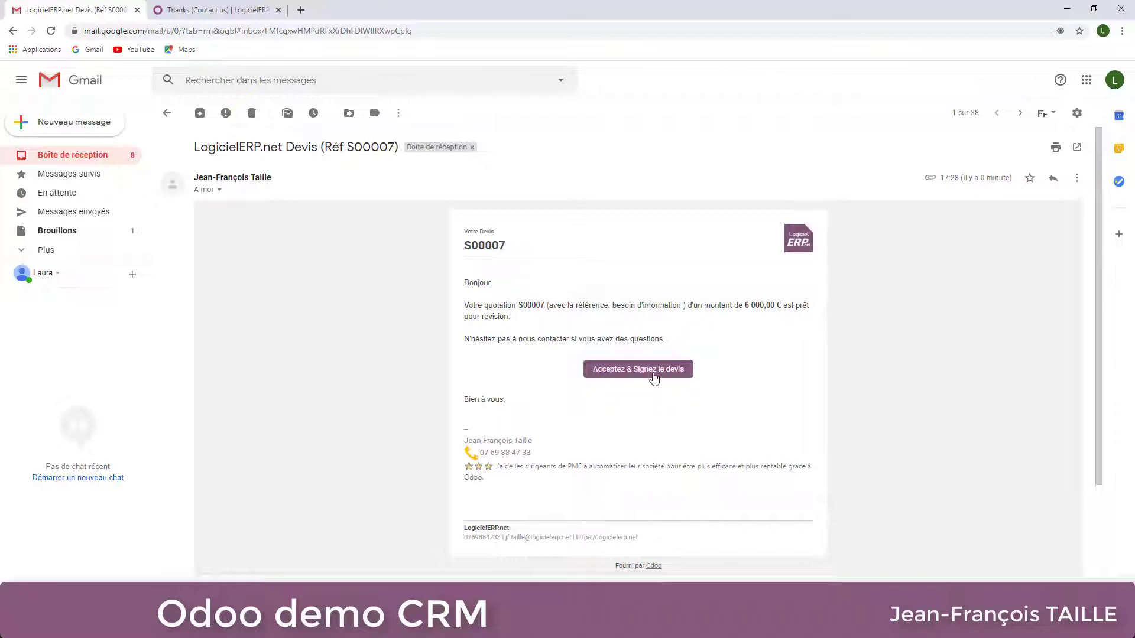
scroll(661, 398, "down", 3)
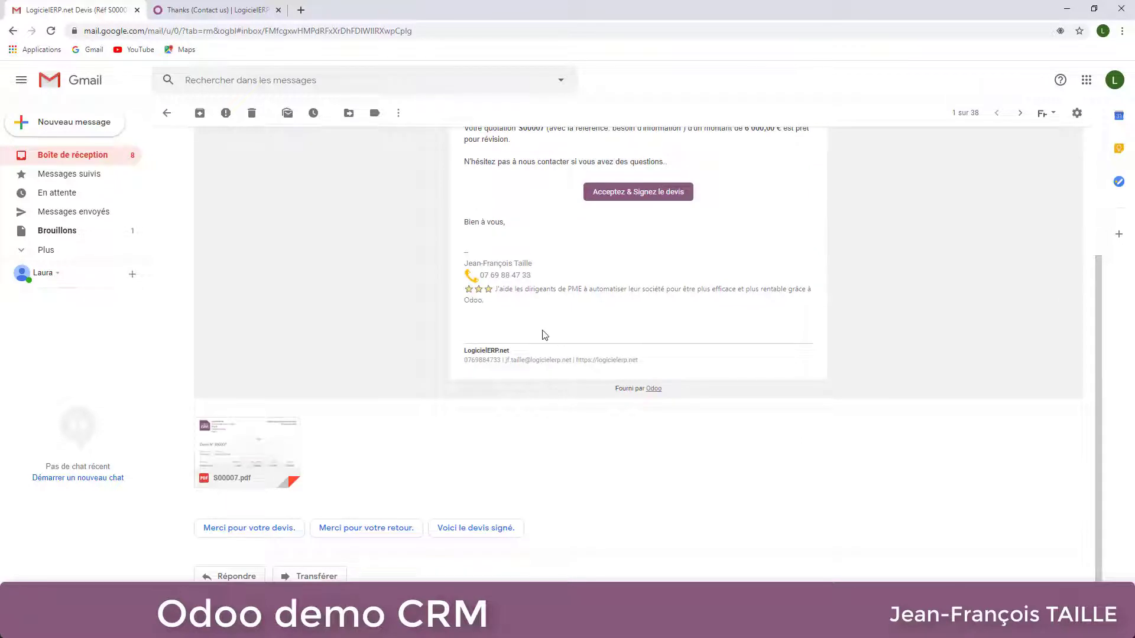
scroll(690, 286, "up", 3)
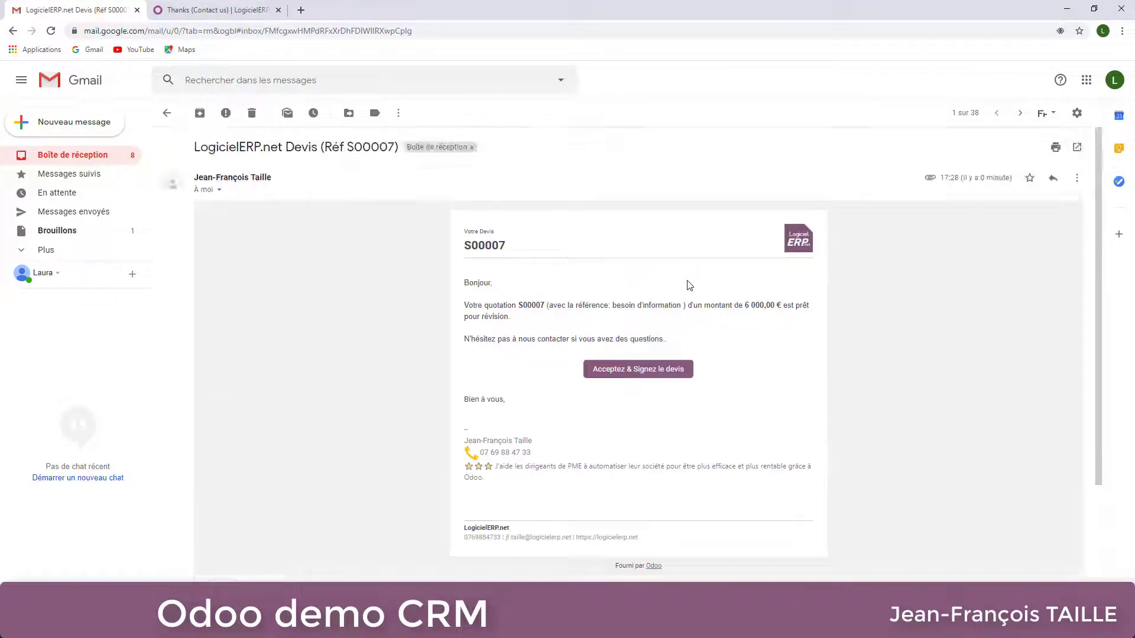
Open the quotation's customer portal page from the e-mail and post the comment "ok ca me plait je valide"
left_click(635, 374)
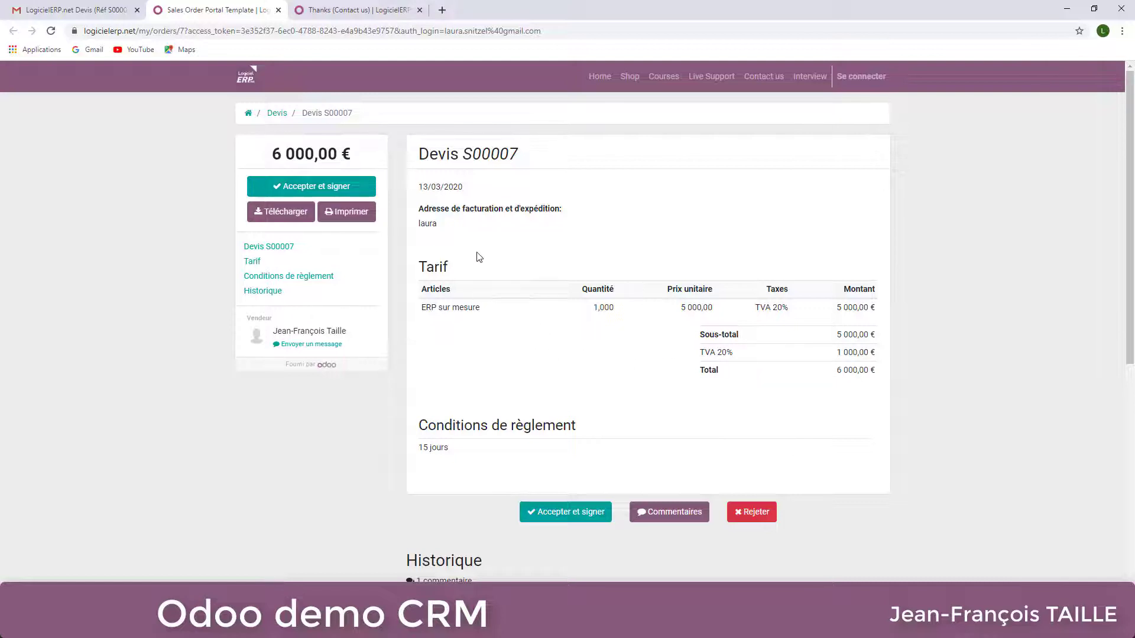
scroll(591, 361, "down", 2)
left_click(524, 503)
type("ok ca me plait je valide")
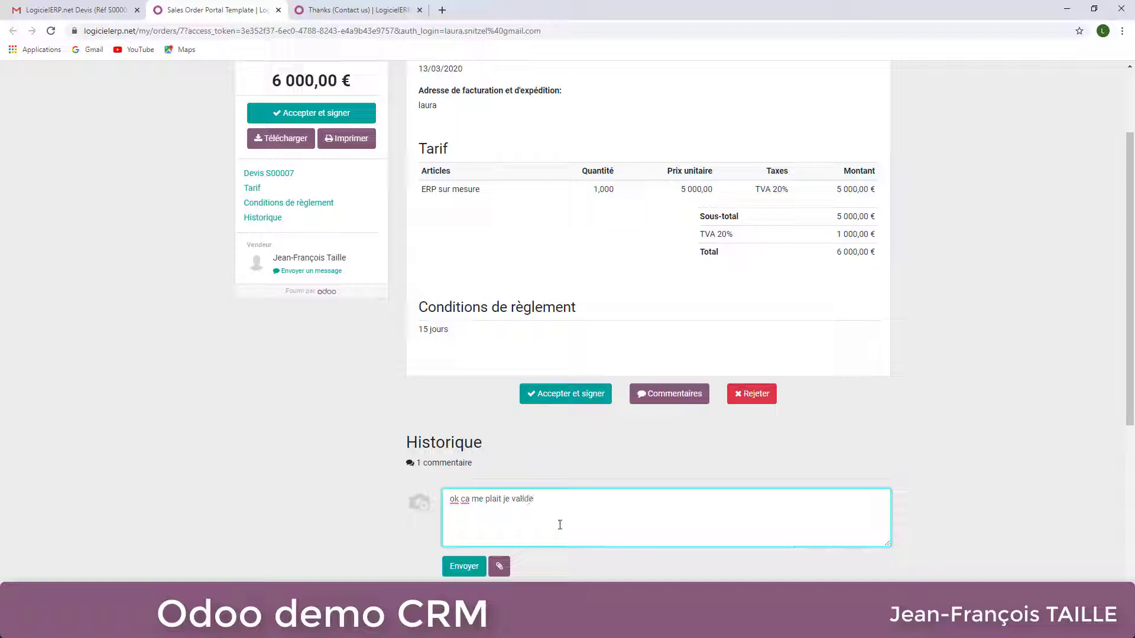
left_click(464, 568)
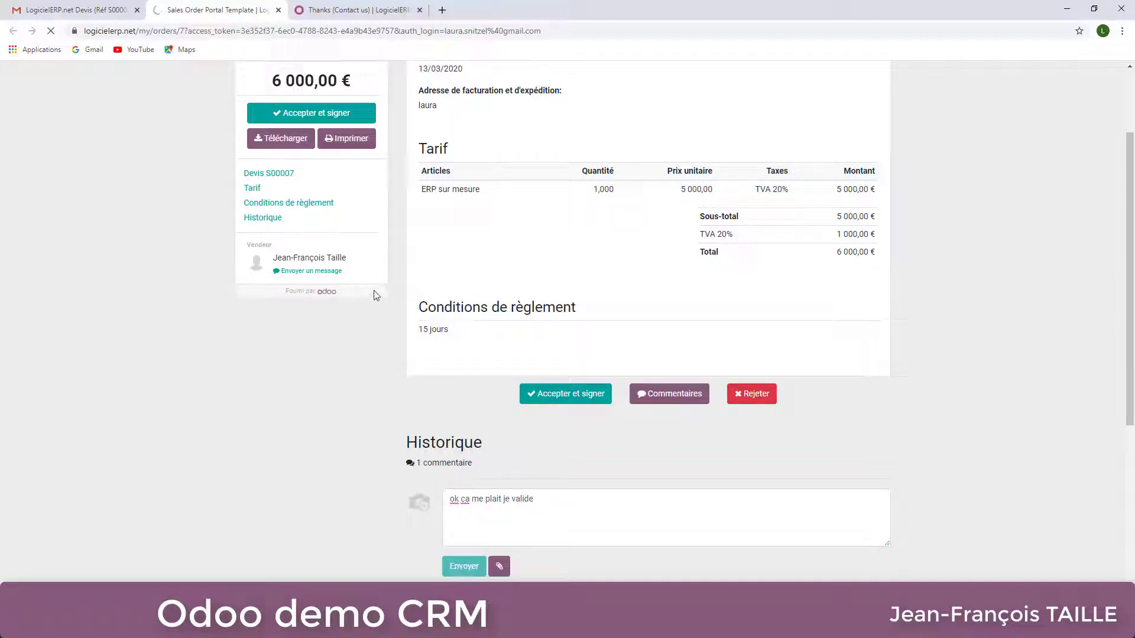
Accept the quotation as the customer with a hand-drawn signature and review the signed order
scroll(381, 299, "up", 10)
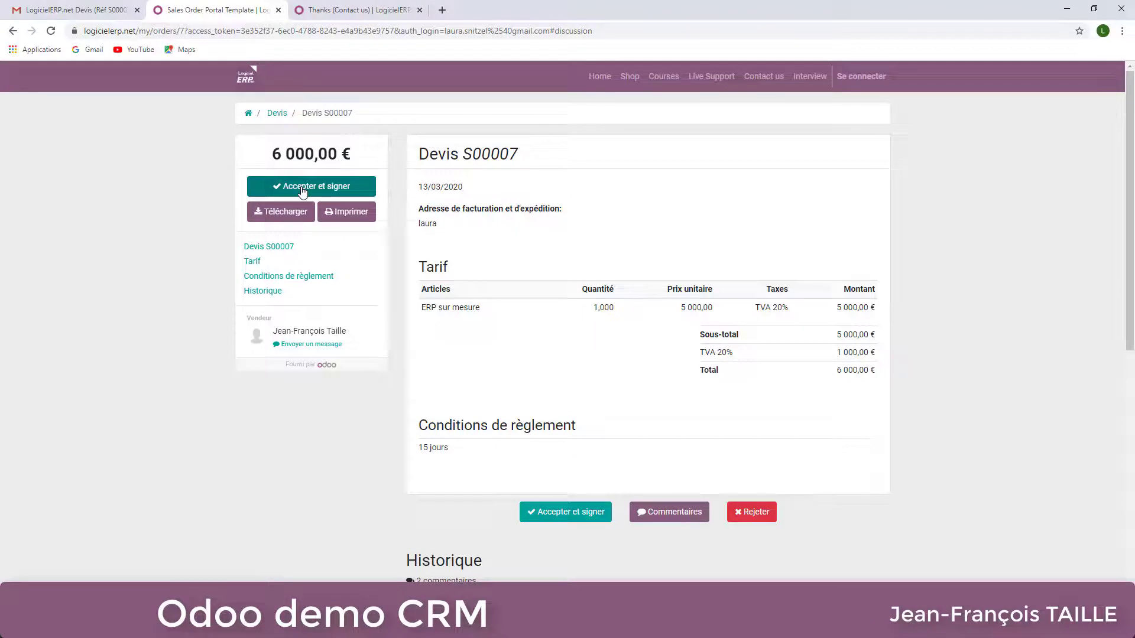
left_click(303, 188)
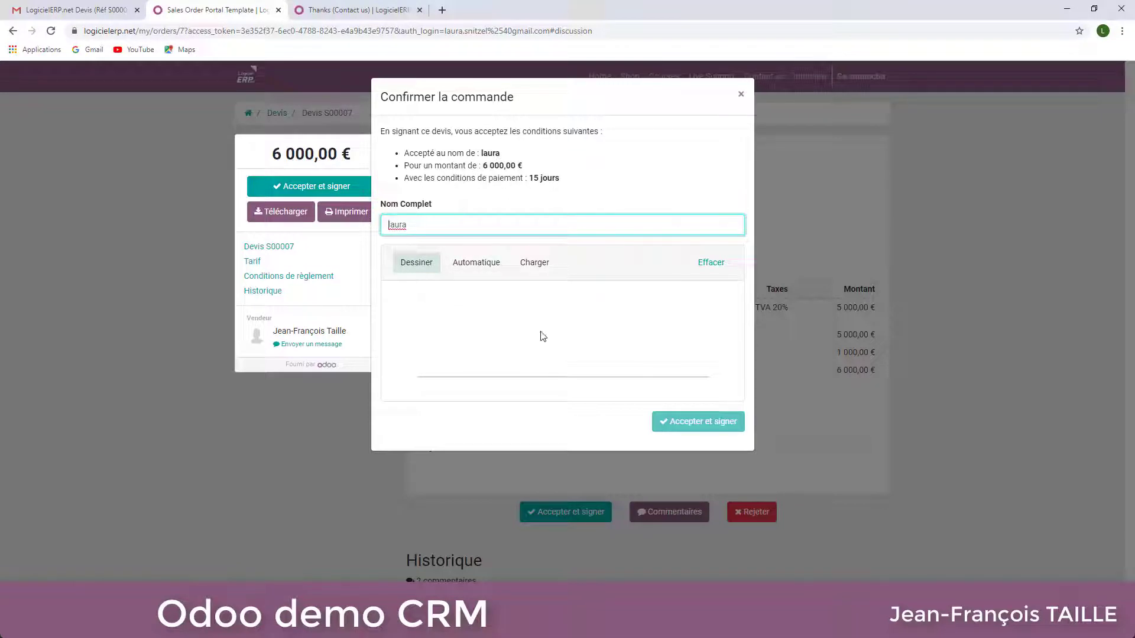
mouse_move(495, 301)
left_mouse_down()
mouse_move(450, 350)
mouse_move(573, 349)
mouse_move(582, 338)
mouse_move(627, 347)
left_mouse_up()
left_click(697, 423)
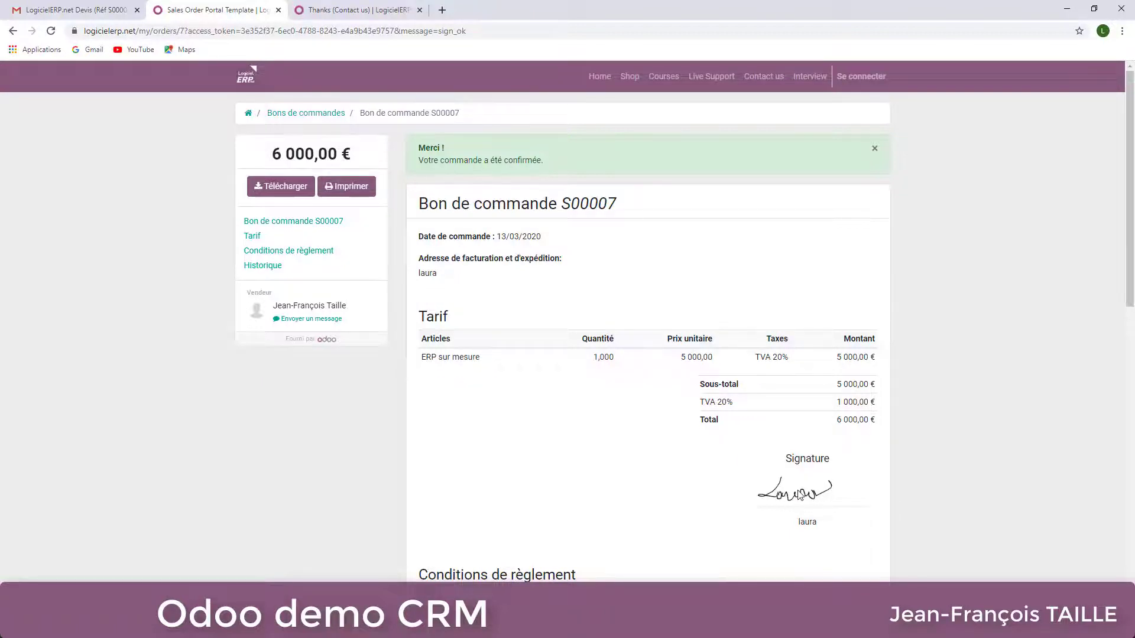
scroll(799, 495, "down", 1)
scroll(798, 494, "up", 1)
Switch back to Odoo CRM, move the "besoin d'information" card through Qualifié and Proposition to Gagné, and open the opportunity
left_click_drag(1134, 24, 457, 26)
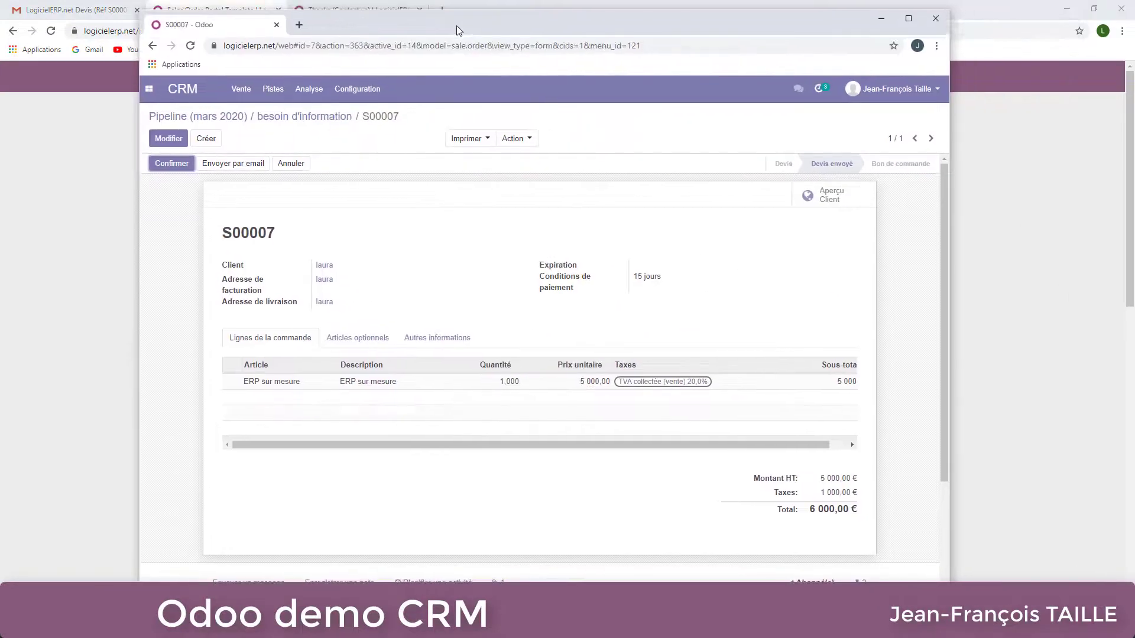
double_click(458, 26)
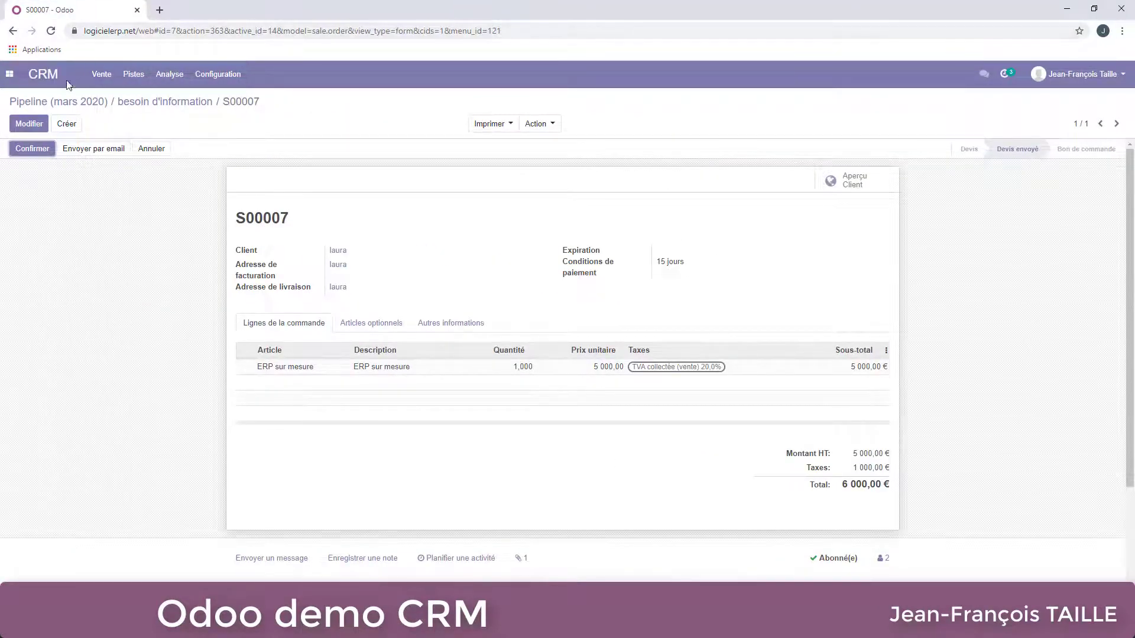
left_click(43, 75)
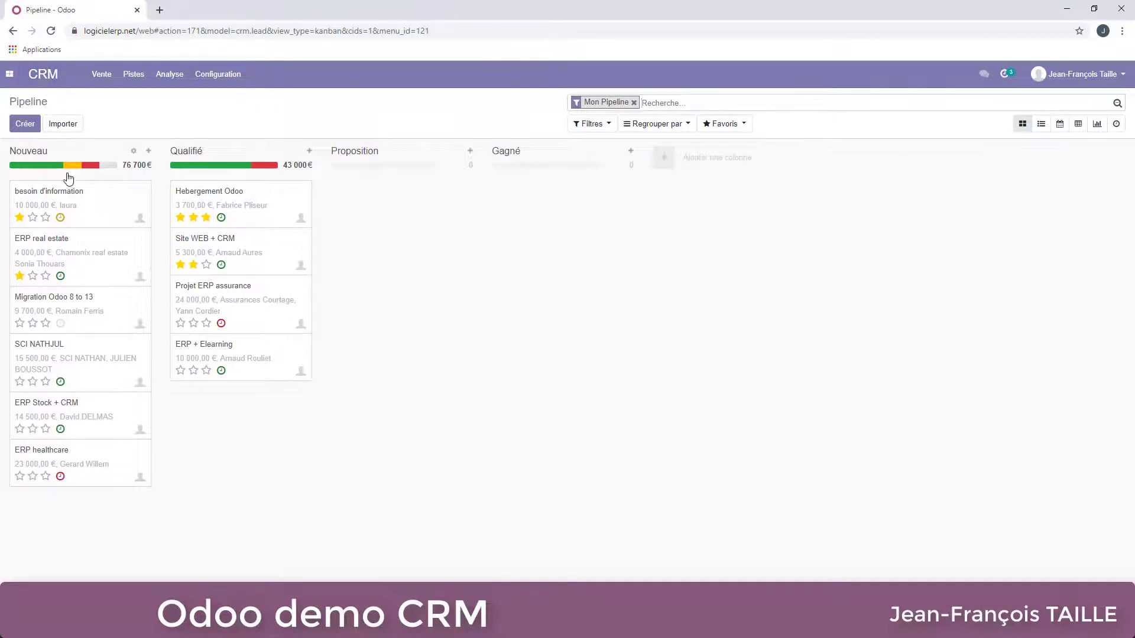
left_click_drag(93, 203, 256, 395)
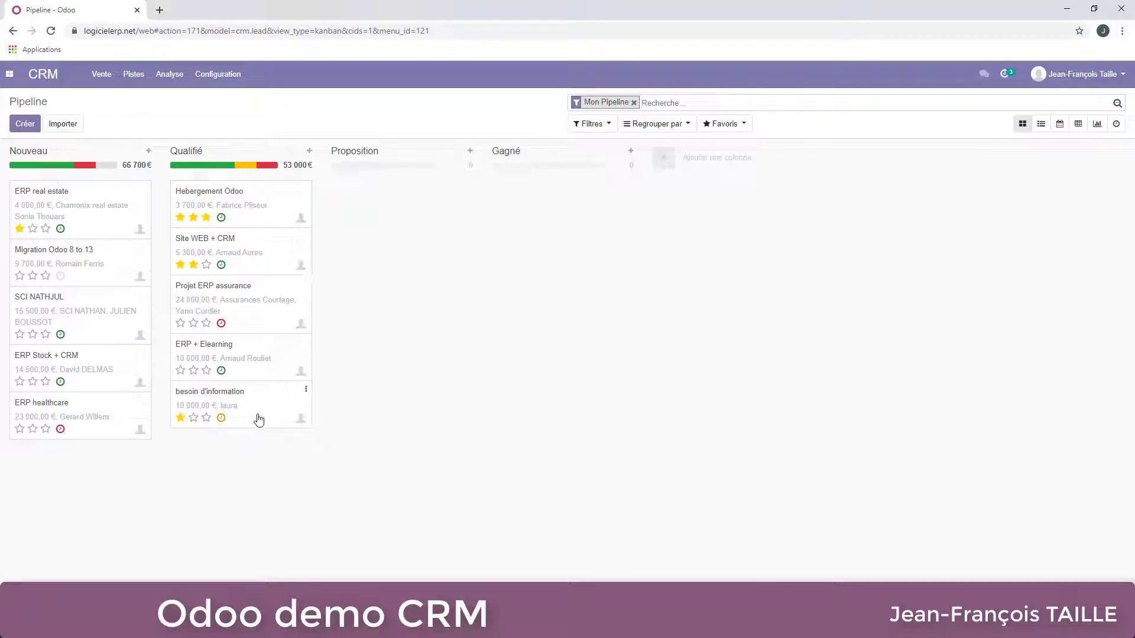
left_click_drag(255, 406, 418, 223)
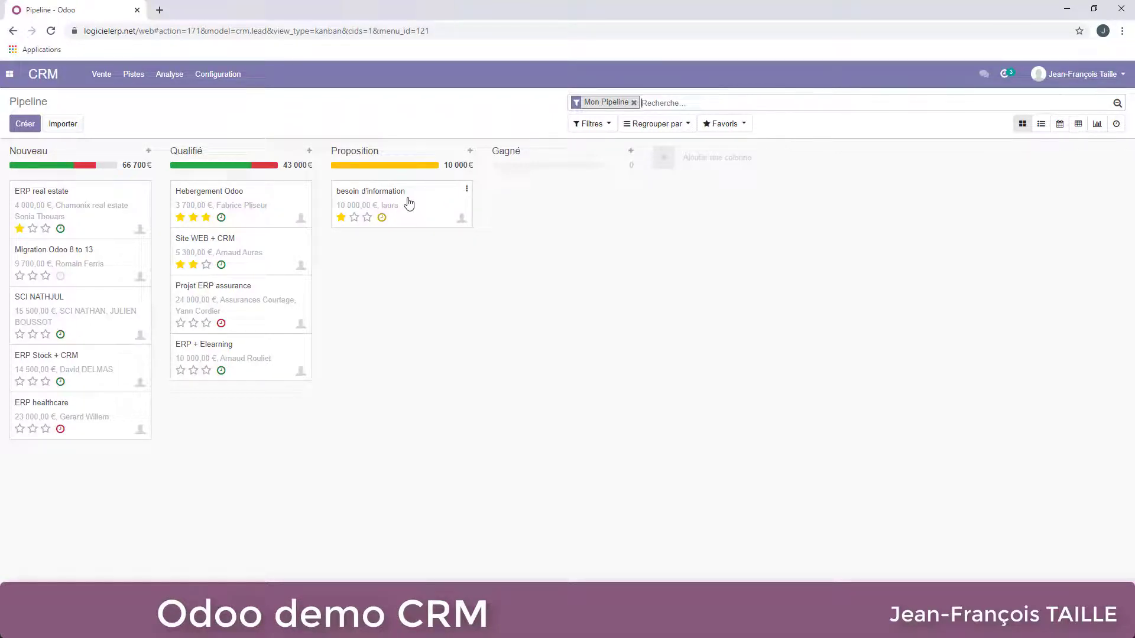
left_click_drag(413, 205, 561, 208)
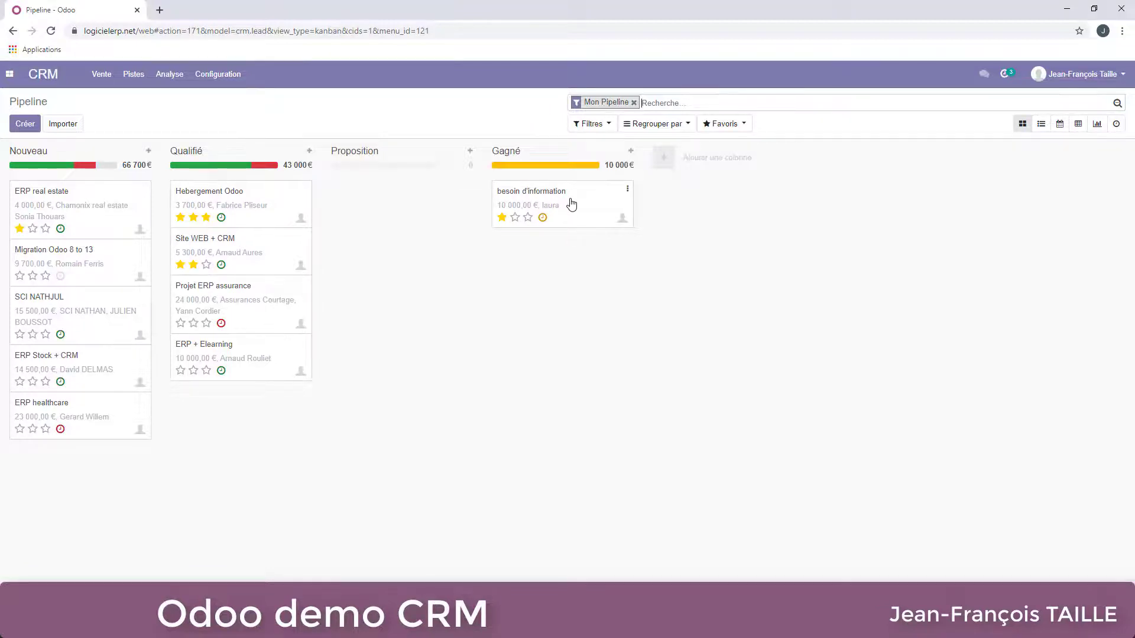
left_click(571, 204)
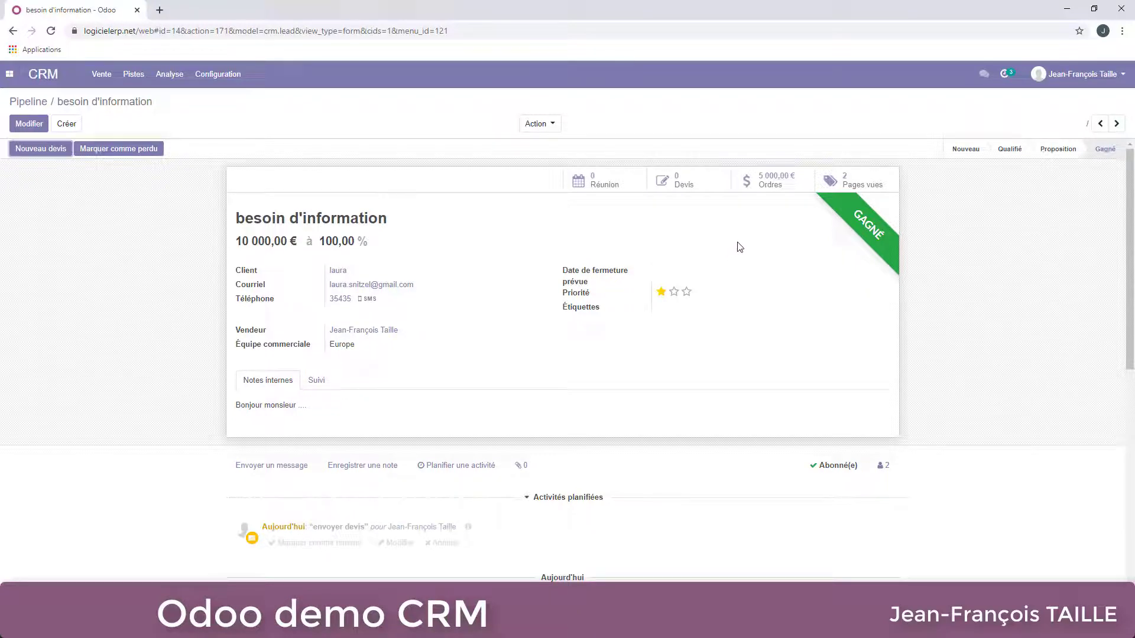
Open the opportunity's linked sales order and create a draft down-payment invoice (Acompte pourcentage) of 33 %
left_click(771, 187)
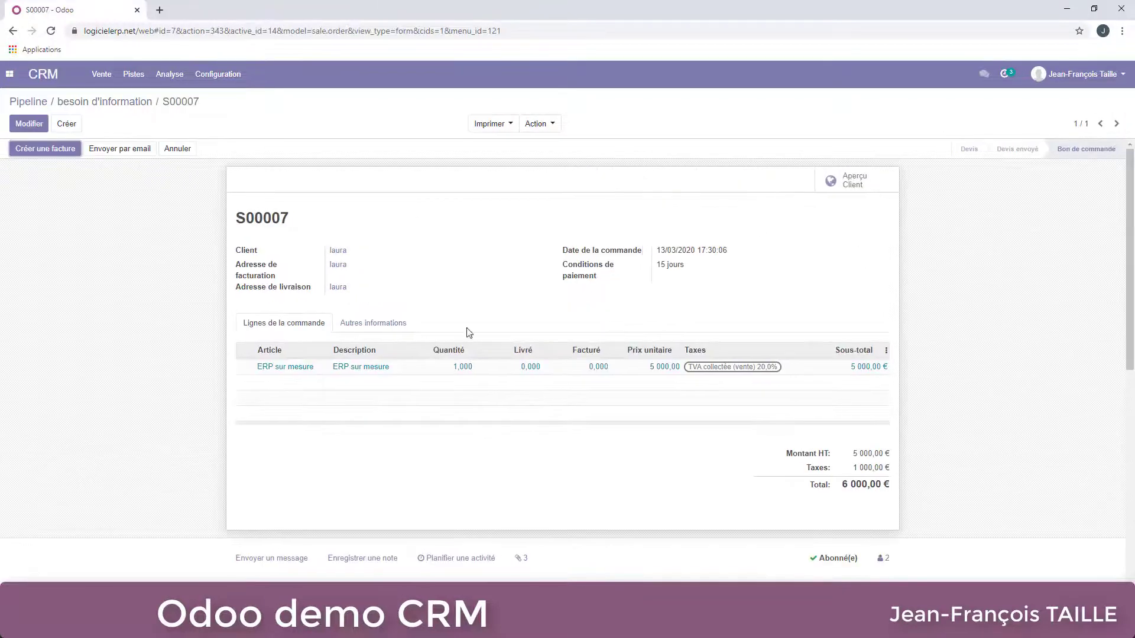
left_click(53, 149)
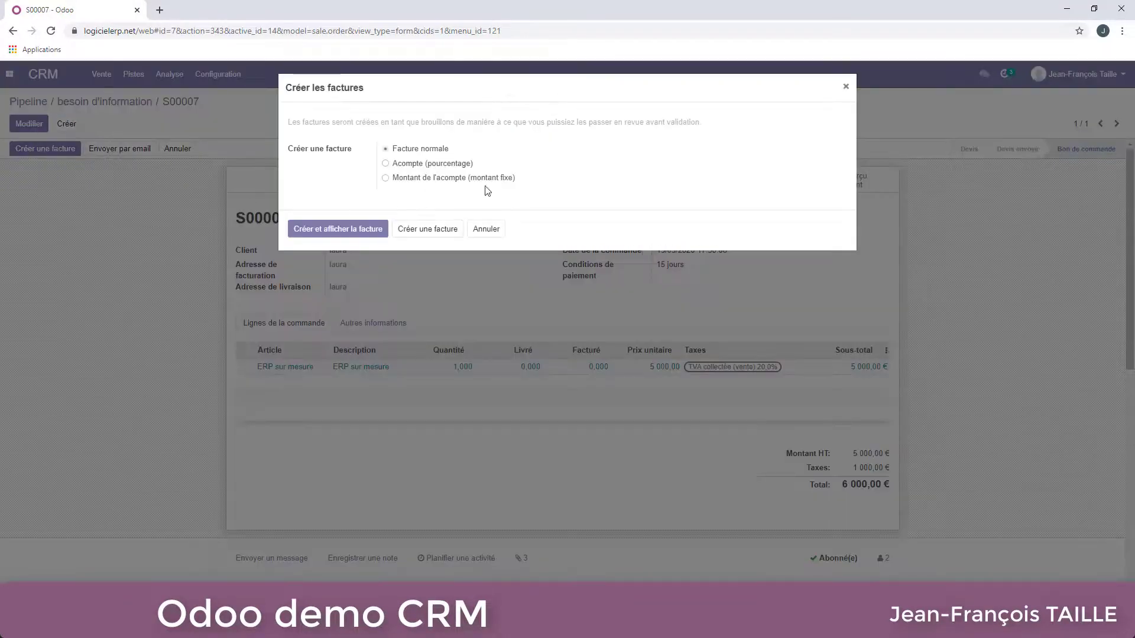
left_click(411, 166)
left_click_drag(403, 197, 366, 202)
mouse_move(366, 203)
type("33")
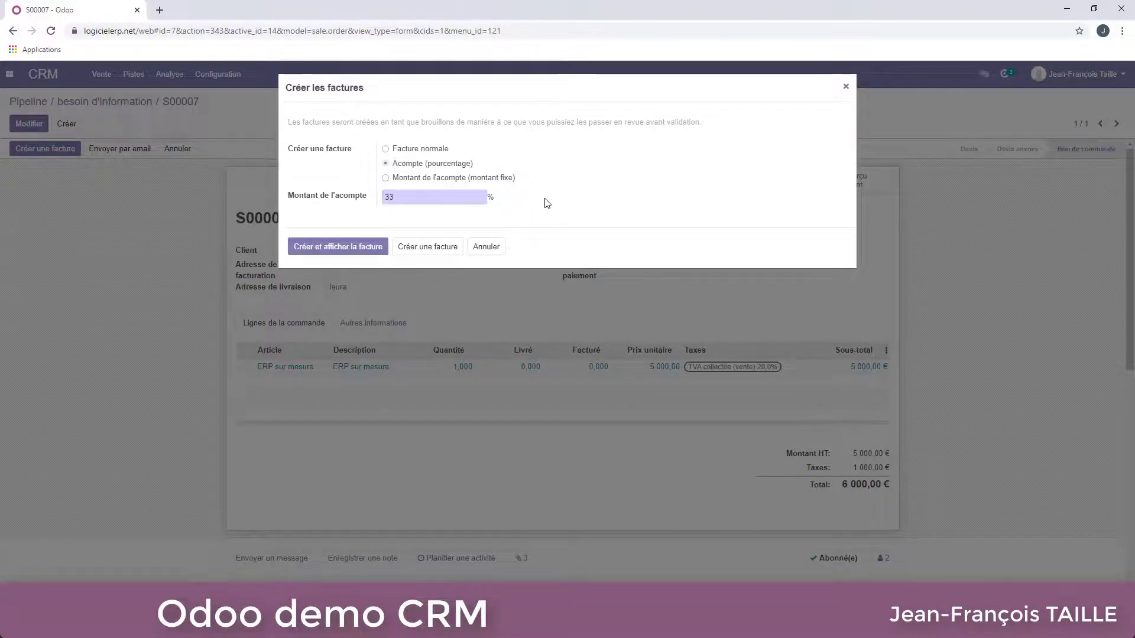
left_click(343, 252)
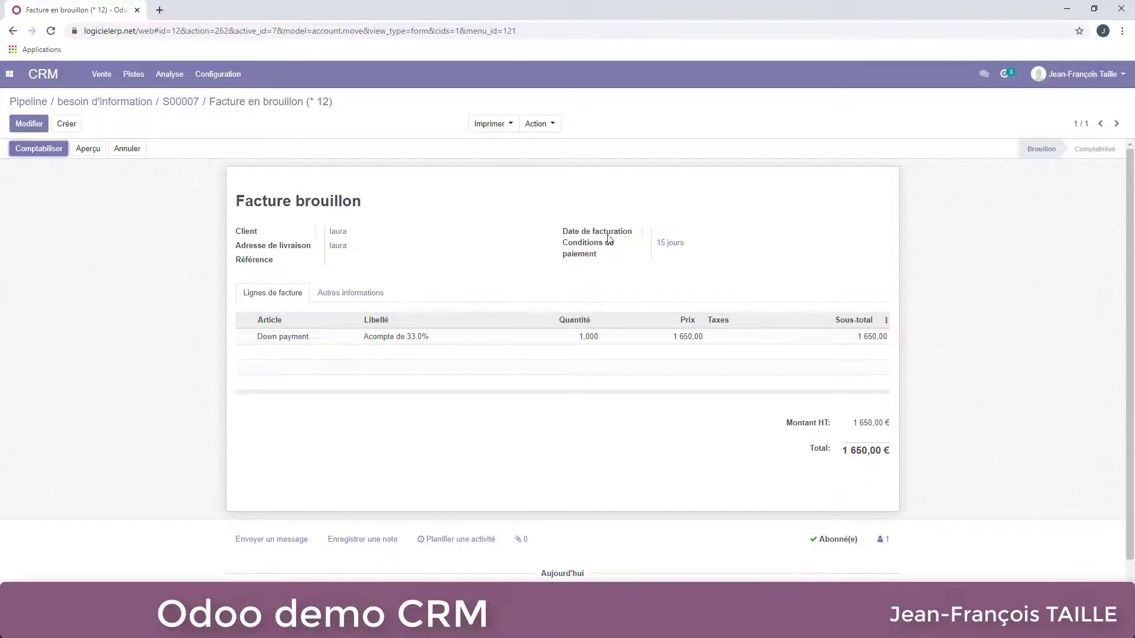
Post the draft down-payment invoice and e-mail it to the customer using the "Invoice: Send by email" template
left_click(42, 151)
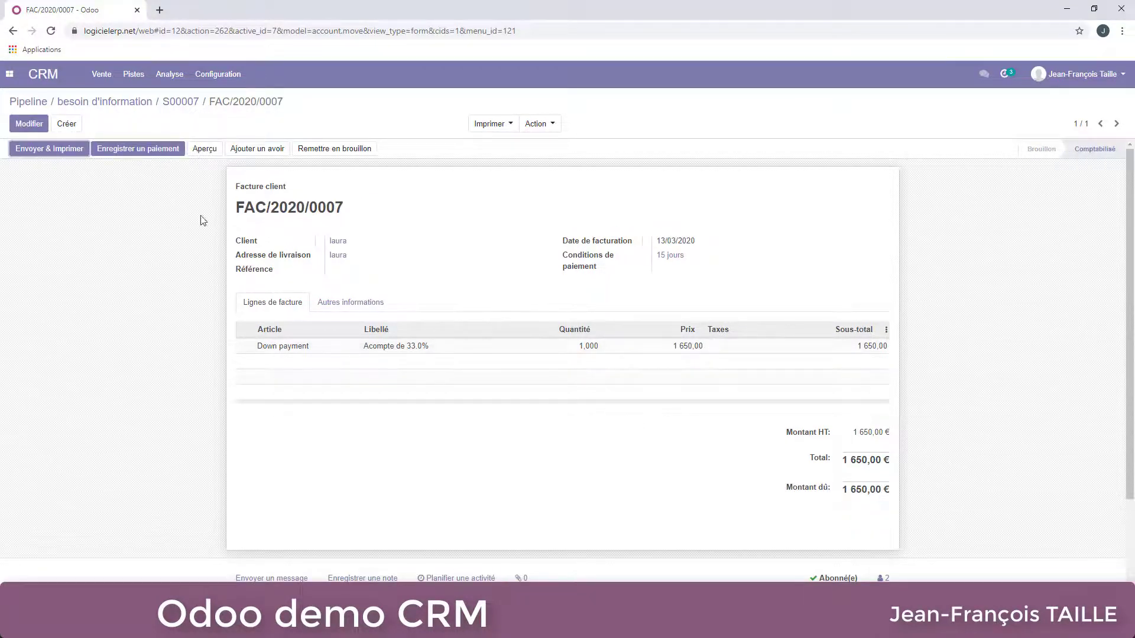
left_click(57, 151)
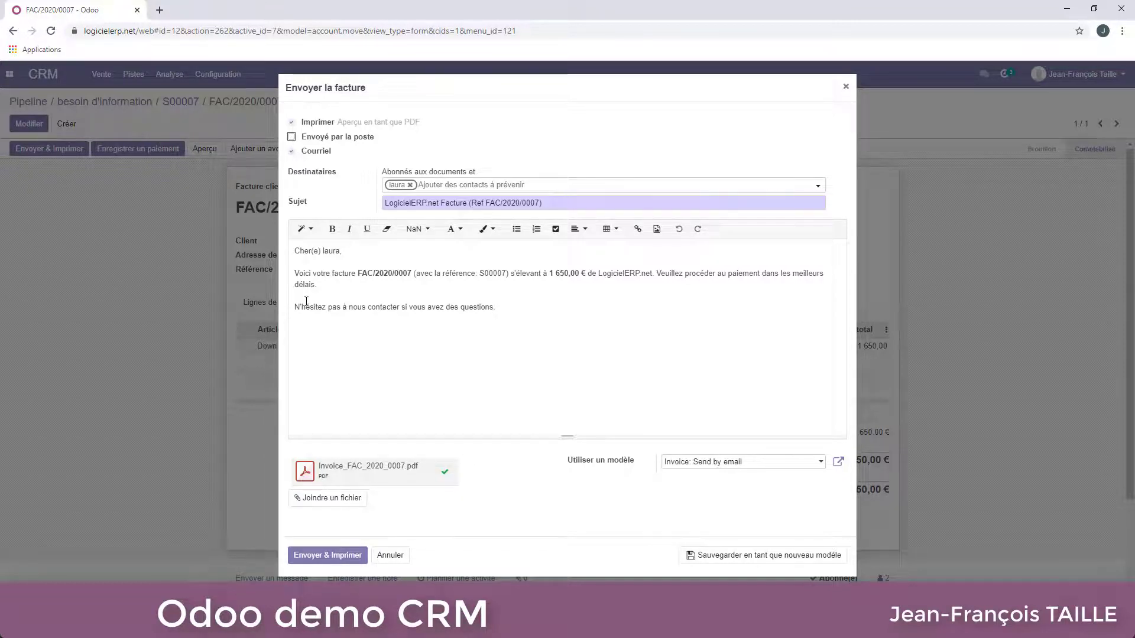
left_click(334, 560)
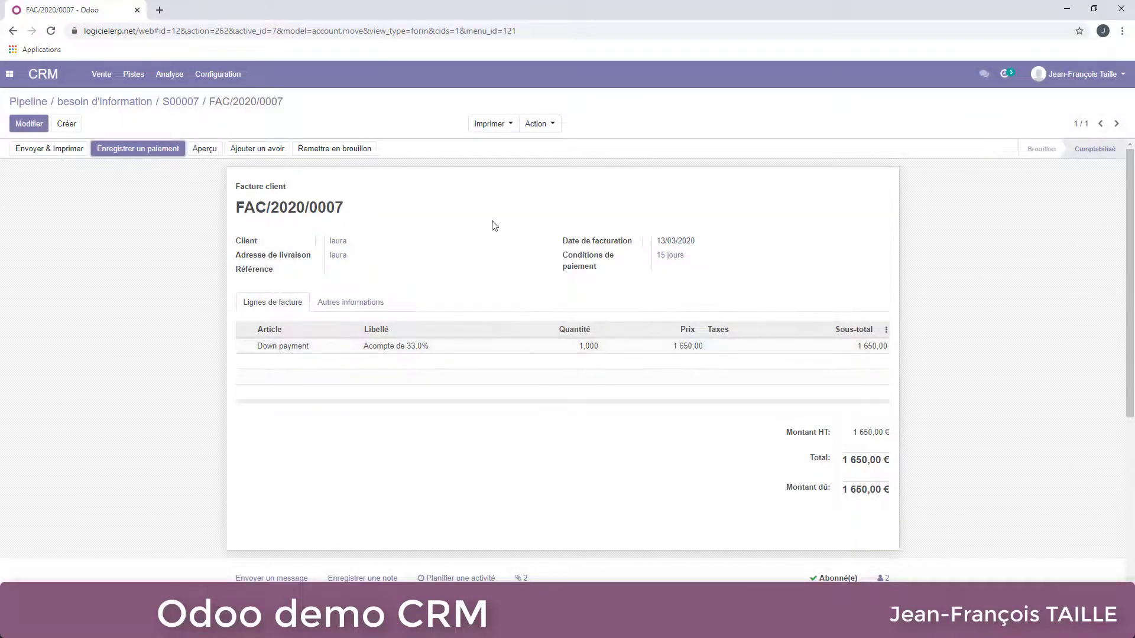
Switch to the customer's Gmail, close the old portal pages, and view the order in the portal from the LogicielERP.net Order e-mail
left_click_drag(499, 8, 1134, 10)
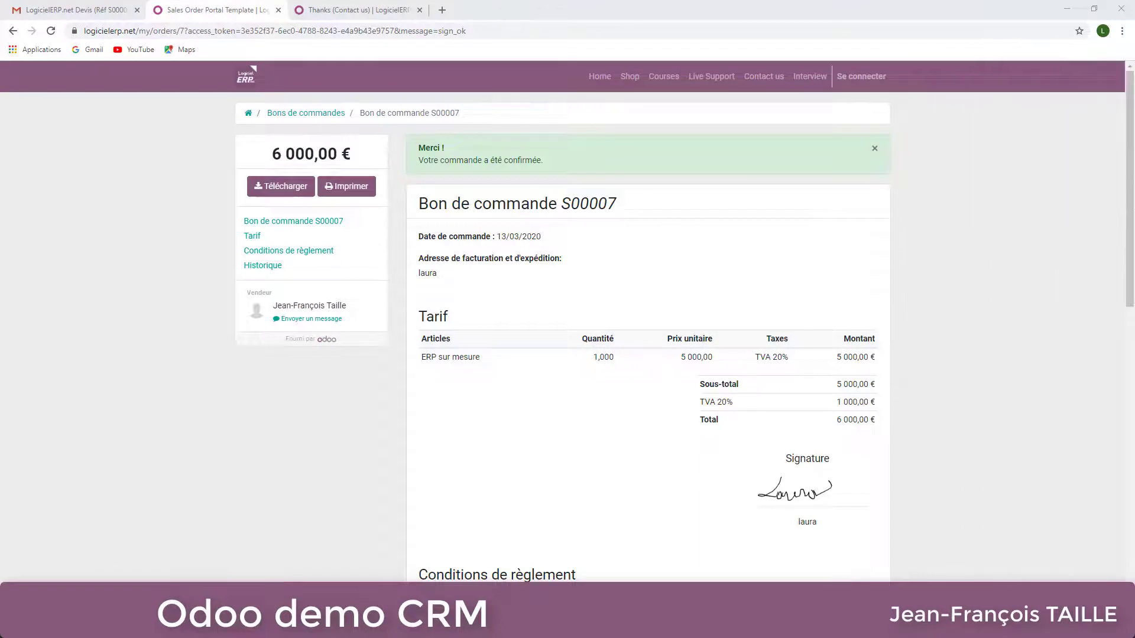
left_click(278, 10)
left_click(278, 10)
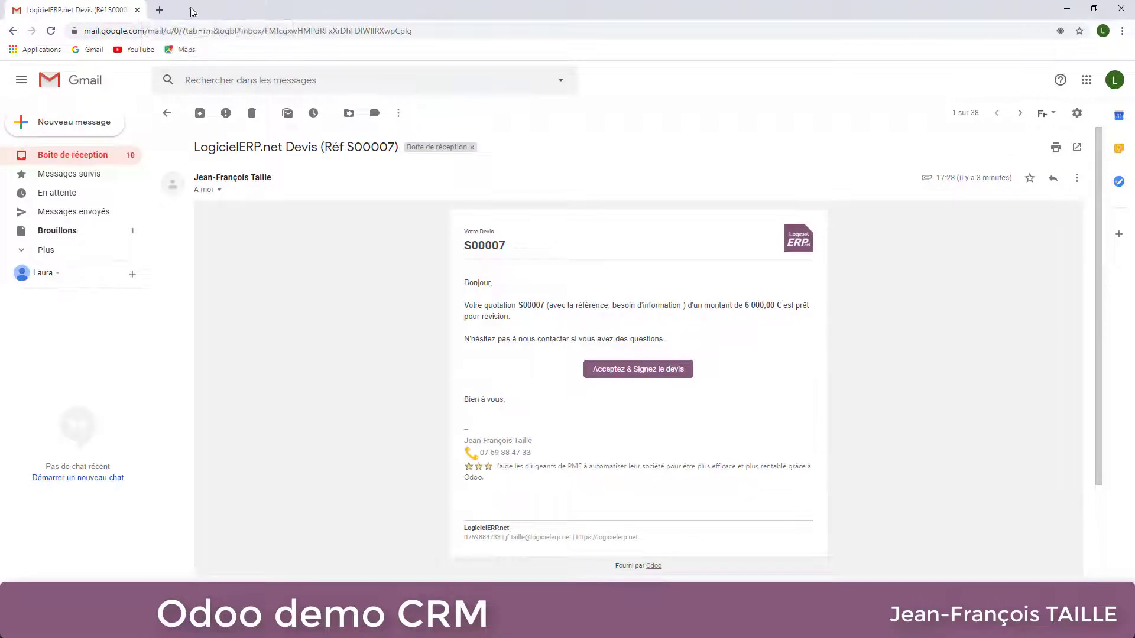
left_click(61, 159)
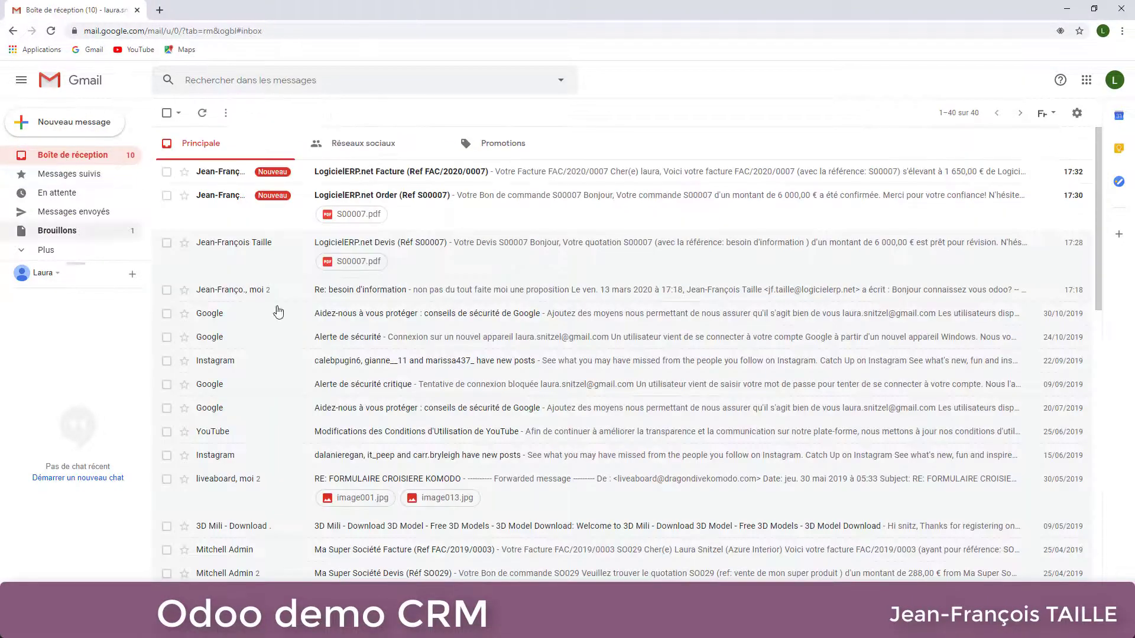
left_click(550, 201)
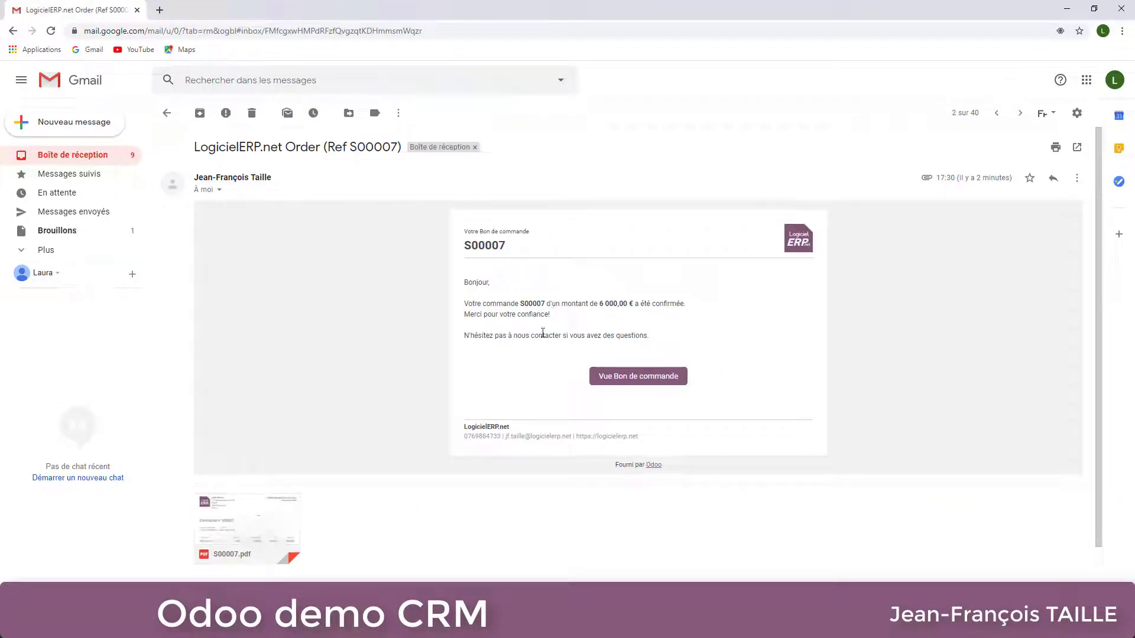
left_click(638, 379)
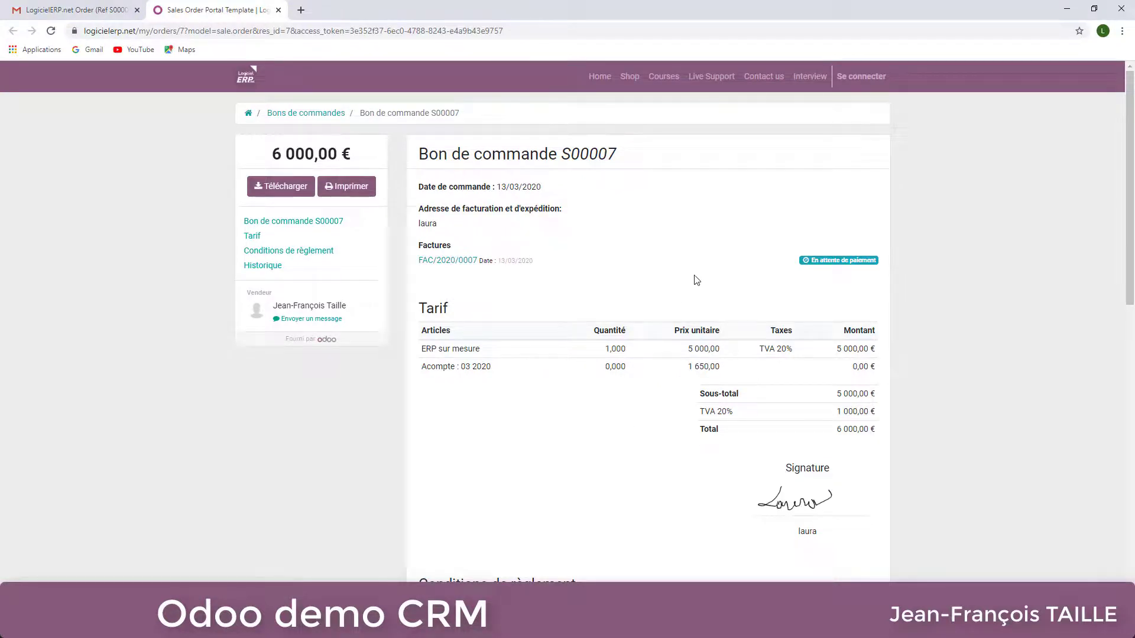
Open the LogicielERP.net Facture e-mail from the inbox and review the down-payment invoice on its customer portal page
left_click(86, 13)
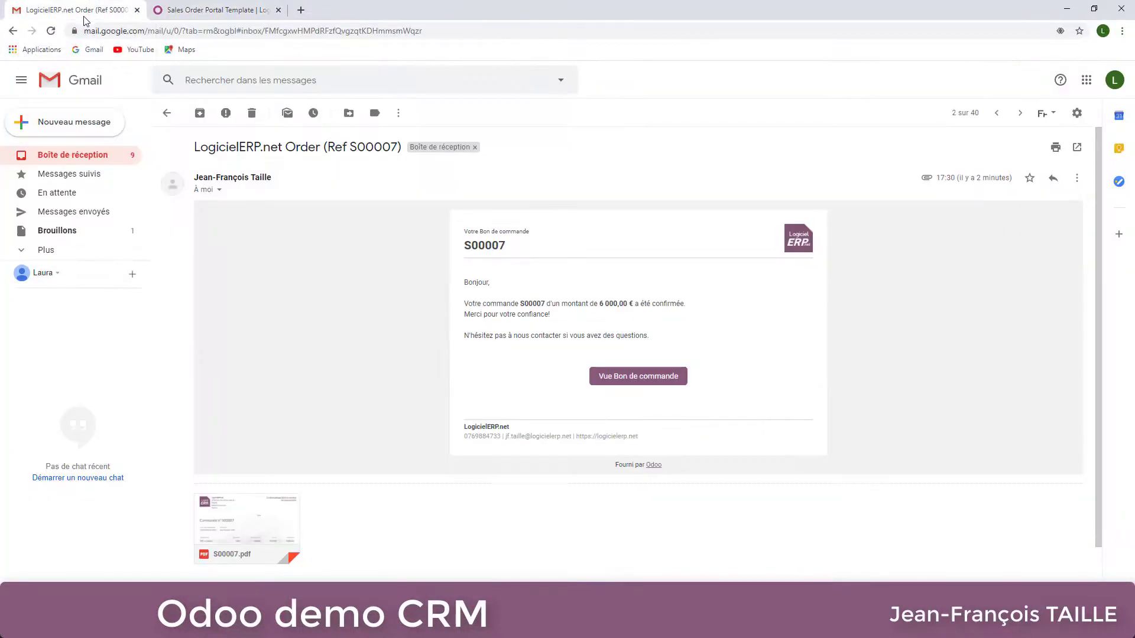
left_click(66, 160)
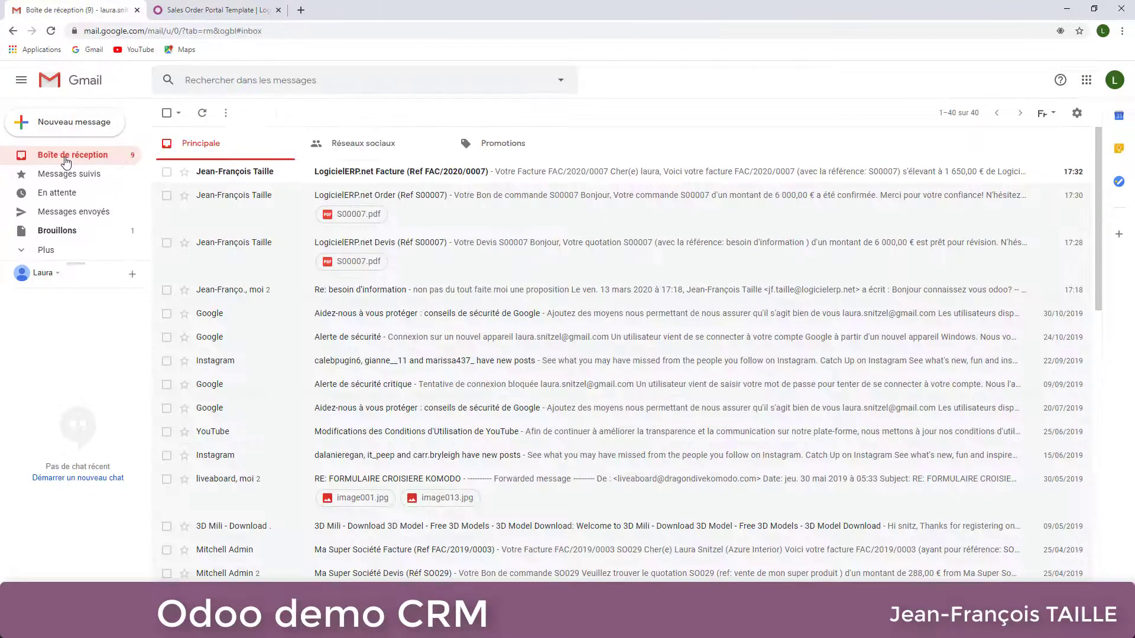
left_click(574, 176)
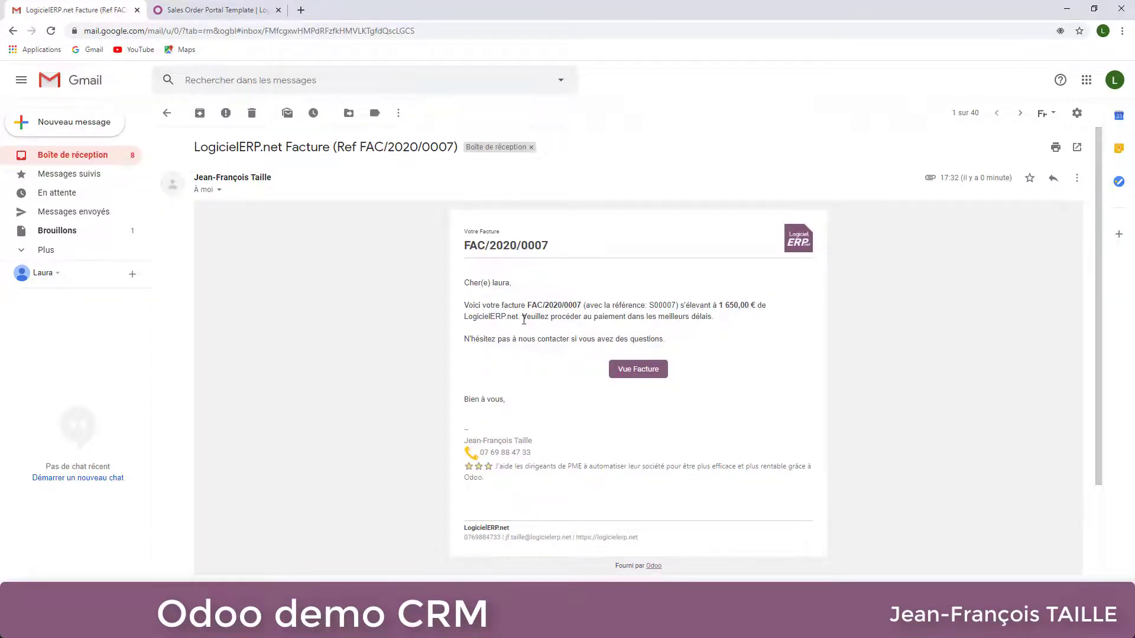
left_click(646, 373)
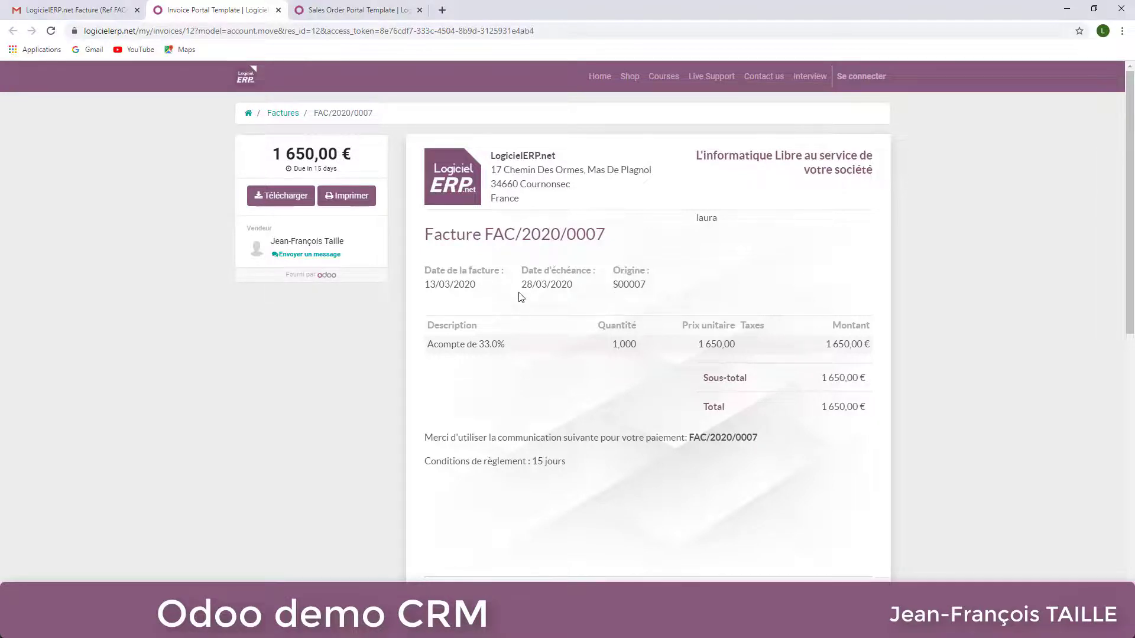
scroll(450, 278, "down", 2)
scroll(449, 279, "down", 4)
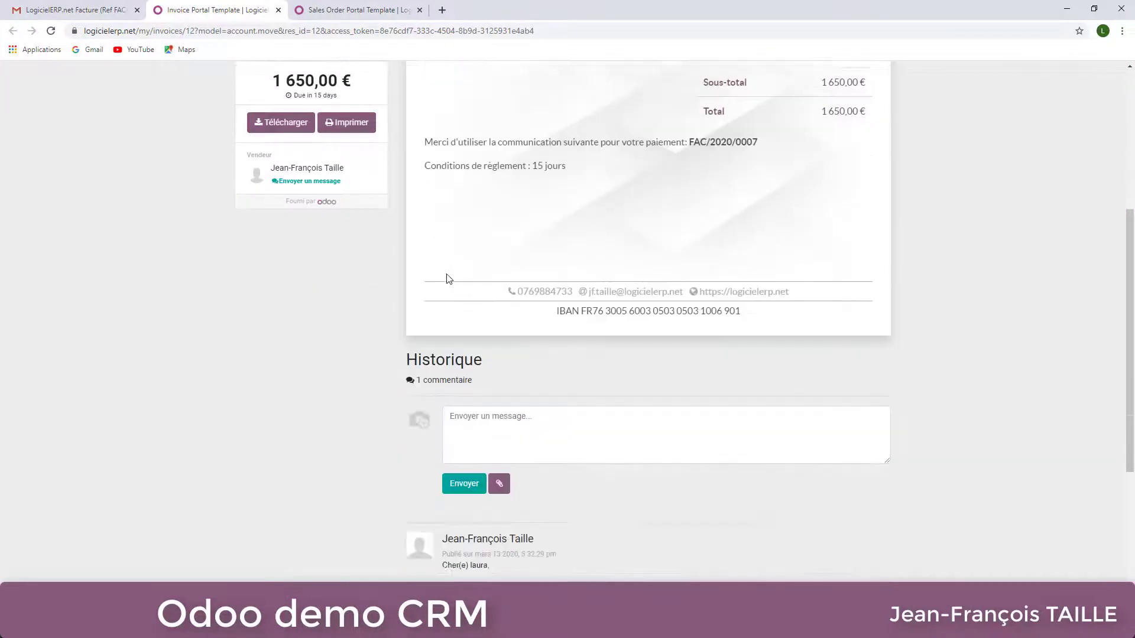
scroll(447, 278, "up", 5)
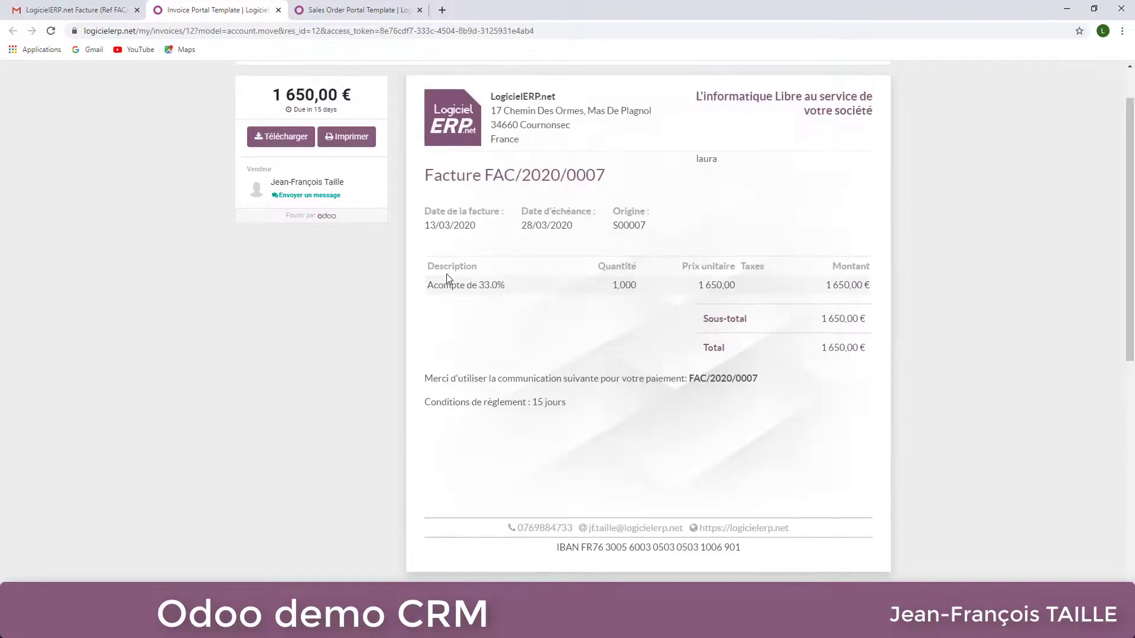
scroll(447, 276, "up", 1)
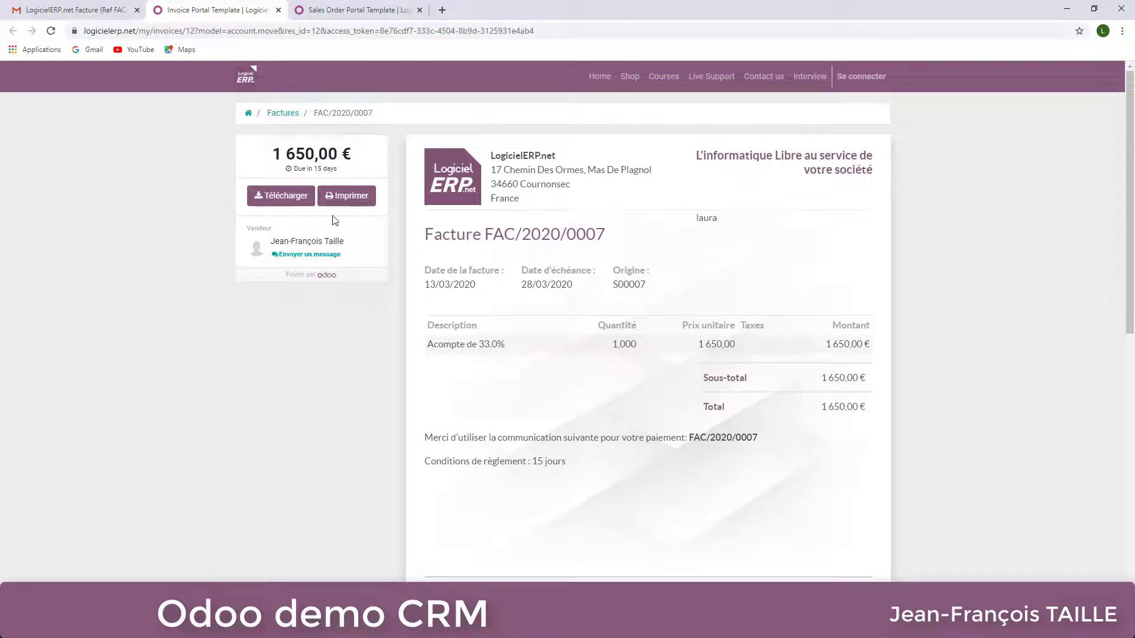
Download the down-payment invoice PDF from the portal, open it to review its contents, and close it
left_click(272, 198)
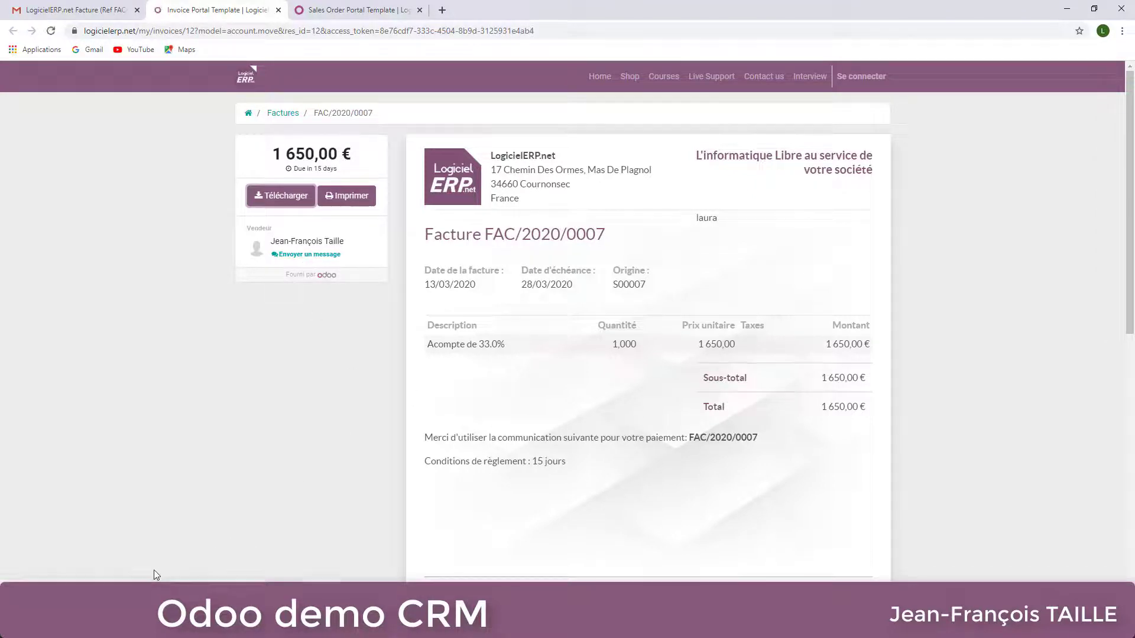
left_click(122, 603)
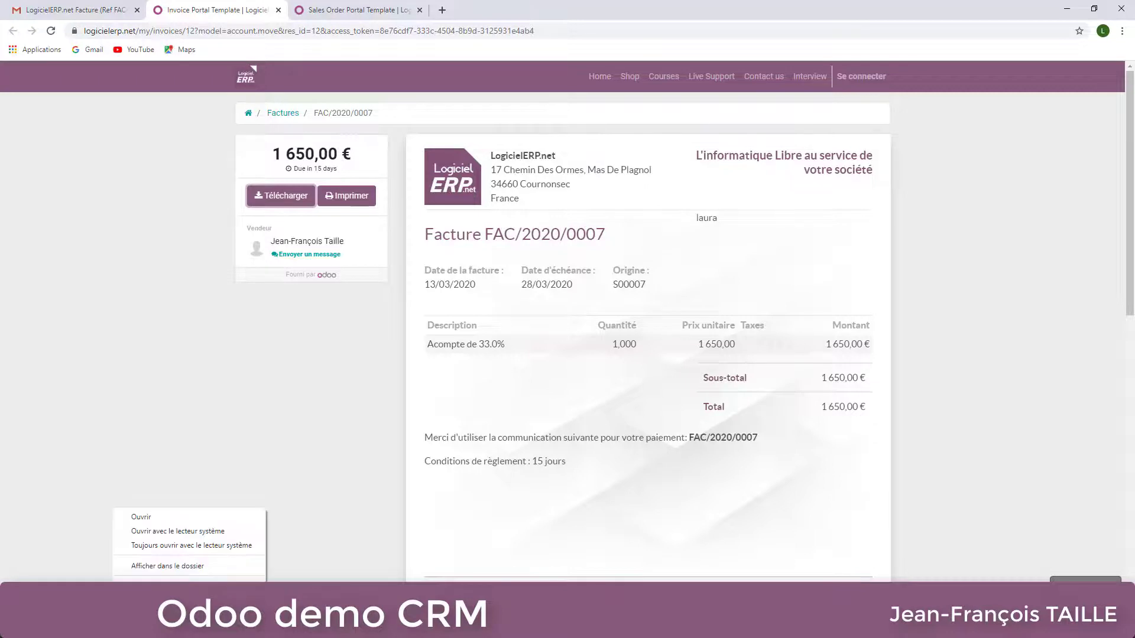
left_click(160, 514)
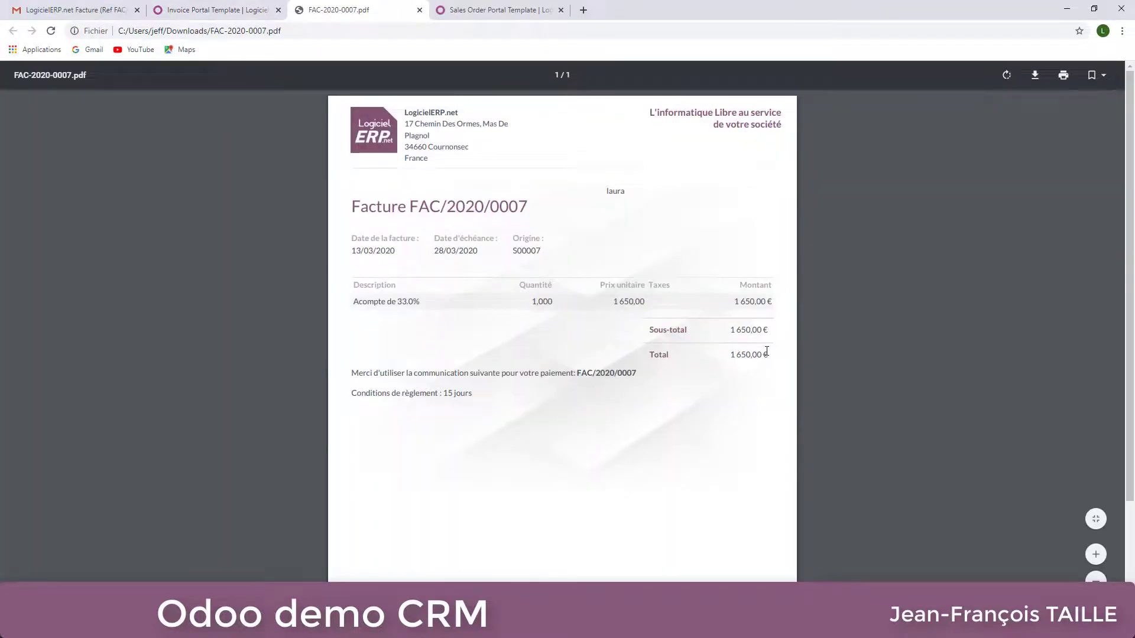
scroll(767, 351, "down", 2)
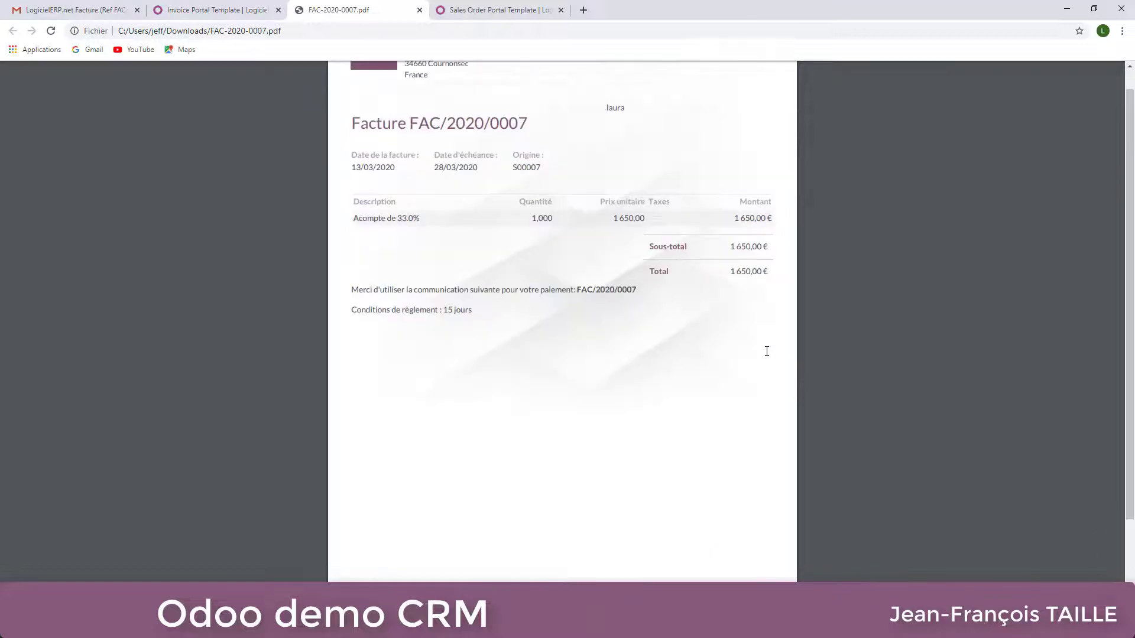
scroll(767, 351, "up", 2)
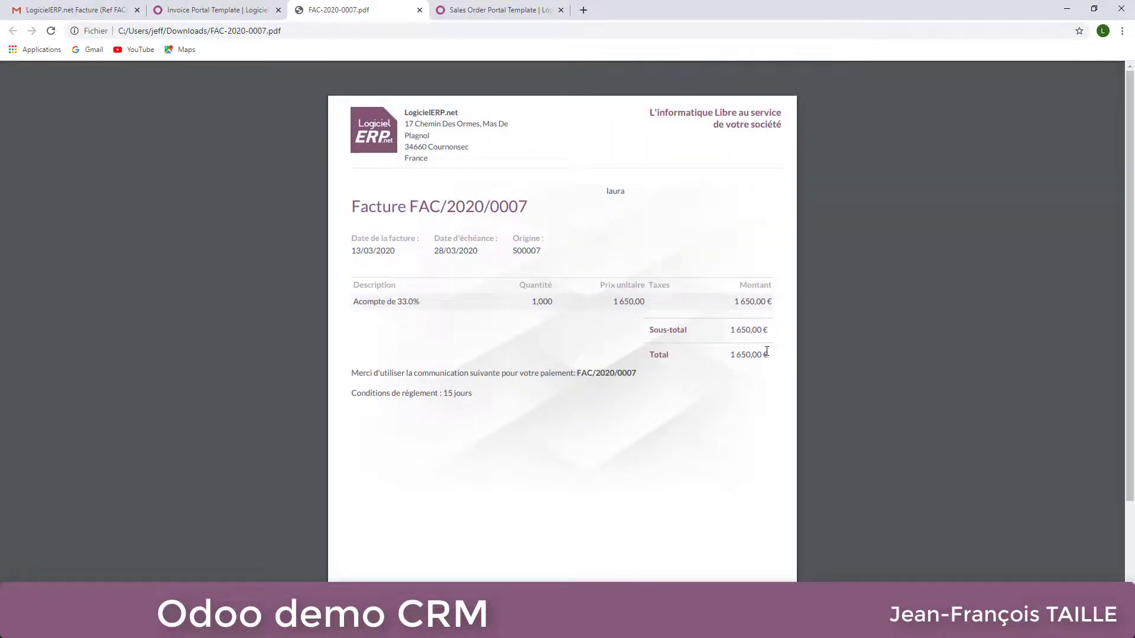
left_click(420, 10)
Switch back to Odoo and open the customer's record in the Contacts app
left_click_drag(1134, 55, 658, 26)
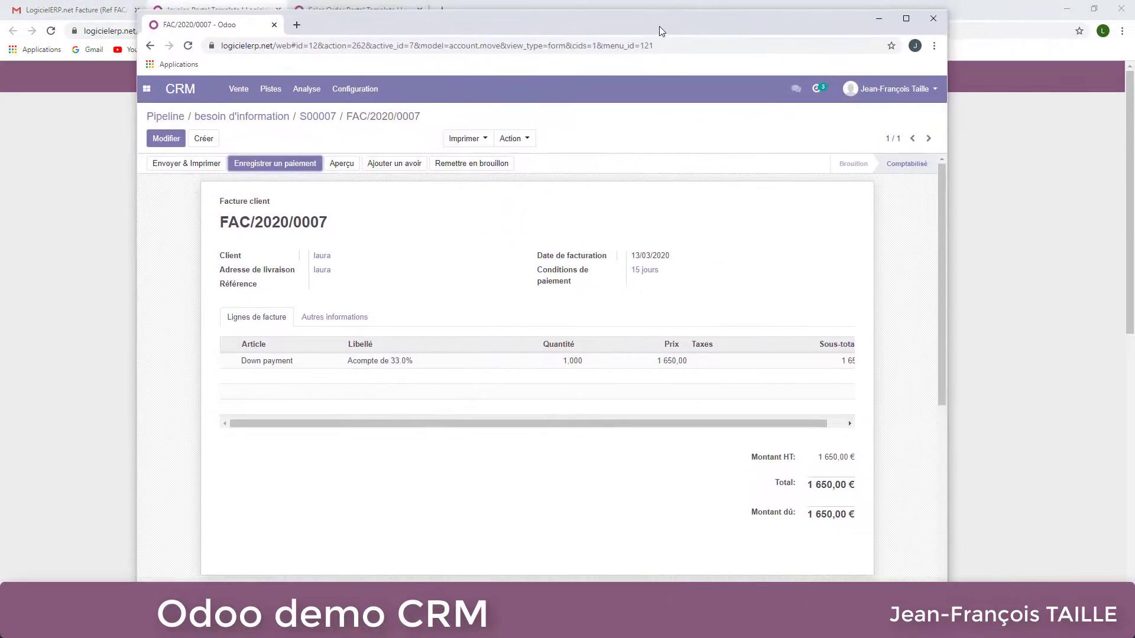
double_click(658, 26)
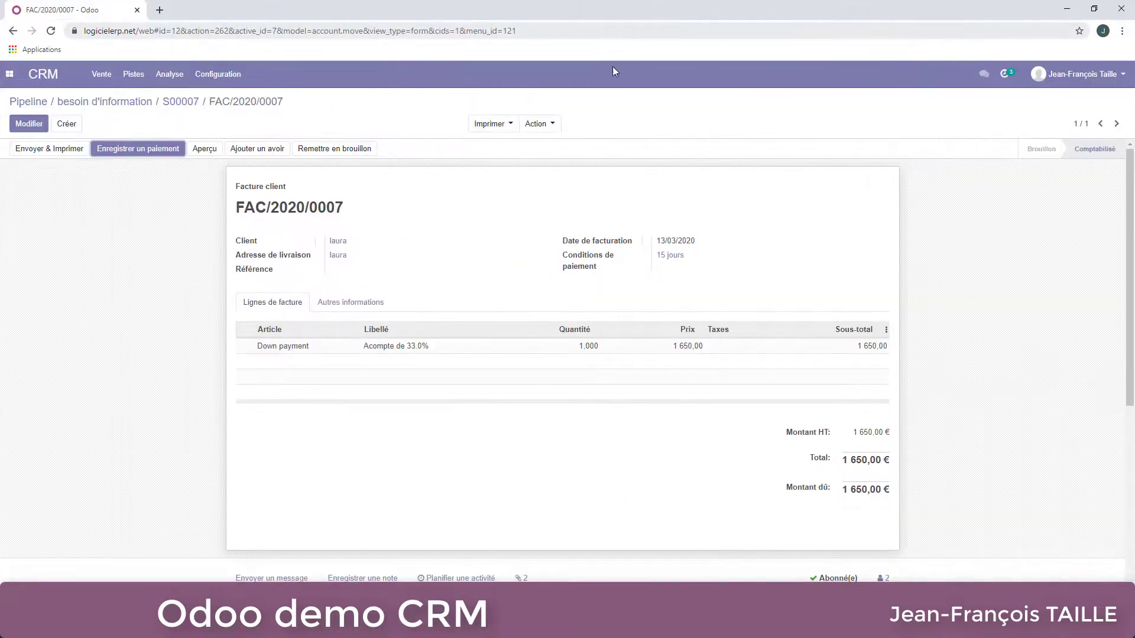
left_click(10, 76)
left_click(28, 129)
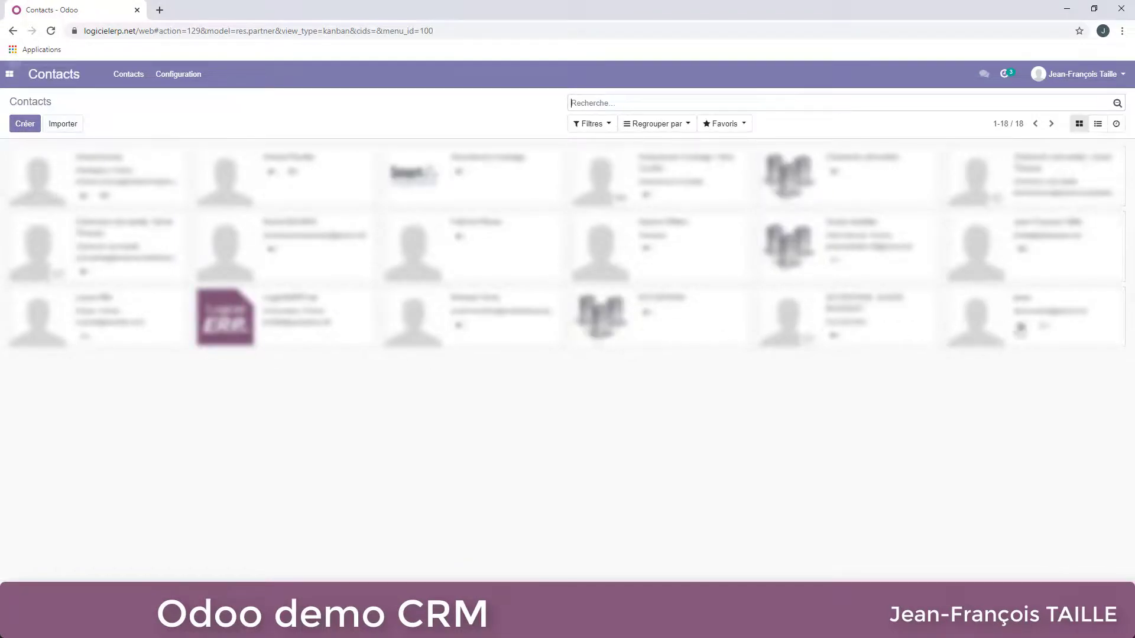
left_click(1039, 320)
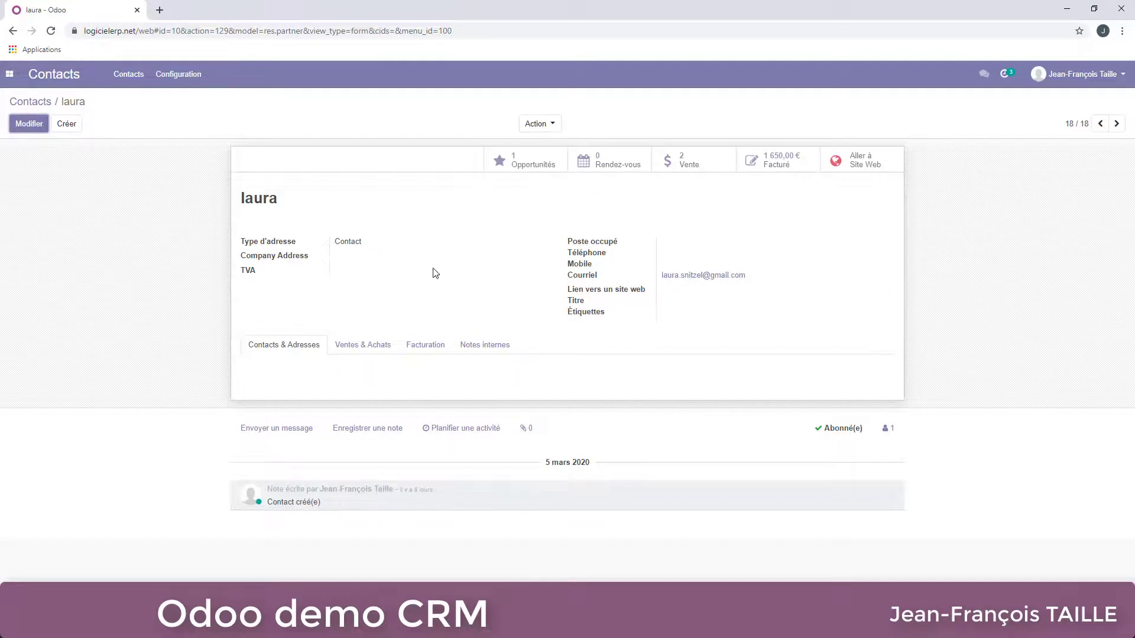
Grant the contact portal access with the invitation message "super vous etes invitée sur mon espace"
left_click(551, 125)
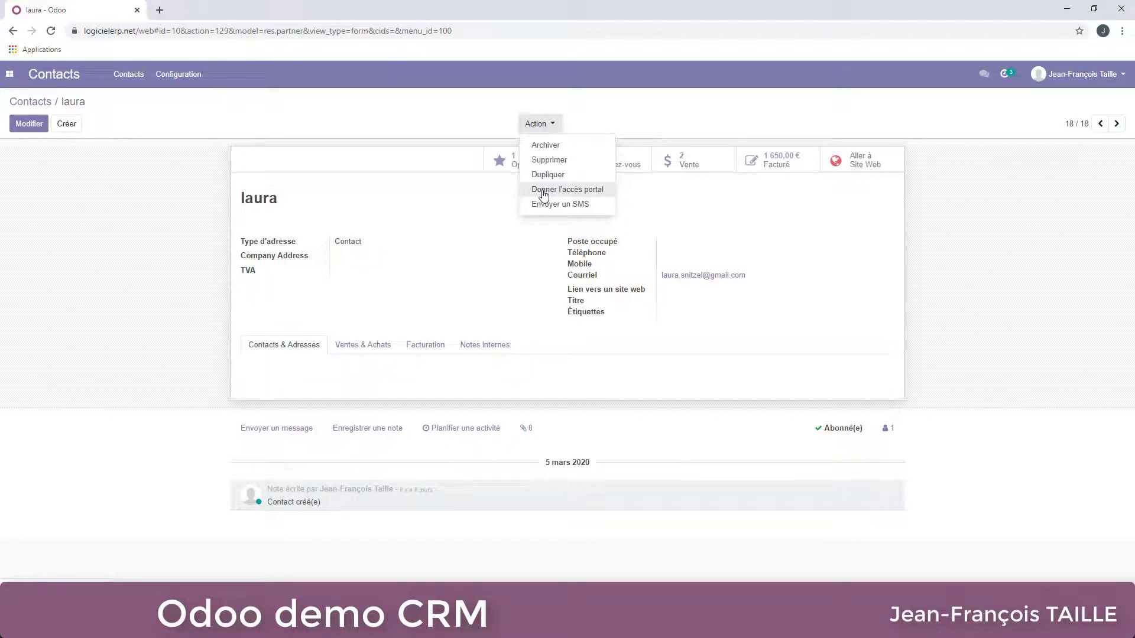
left_click(544, 191)
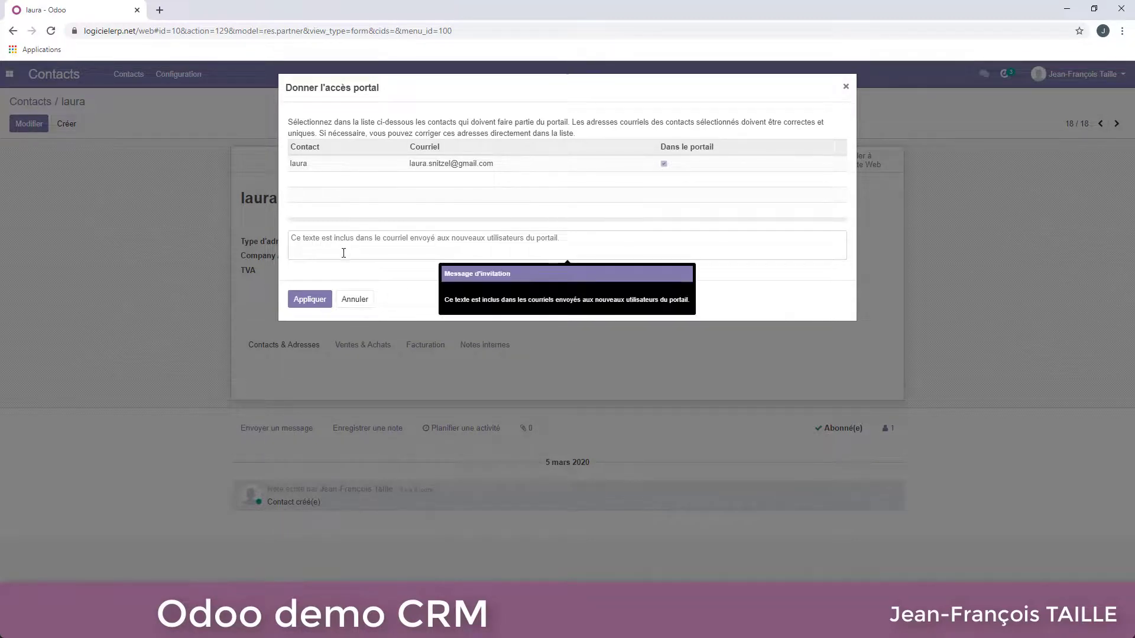
left_click(465, 244)
type("super vous ete")
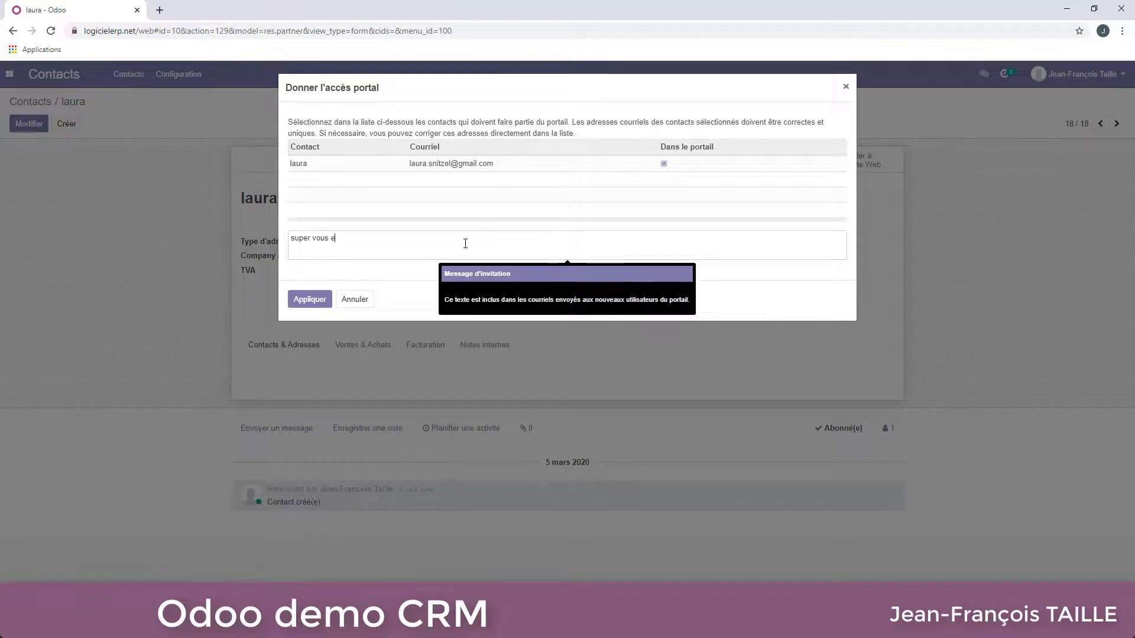
type("s invitée sur mon espace")
left_click(307, 302)
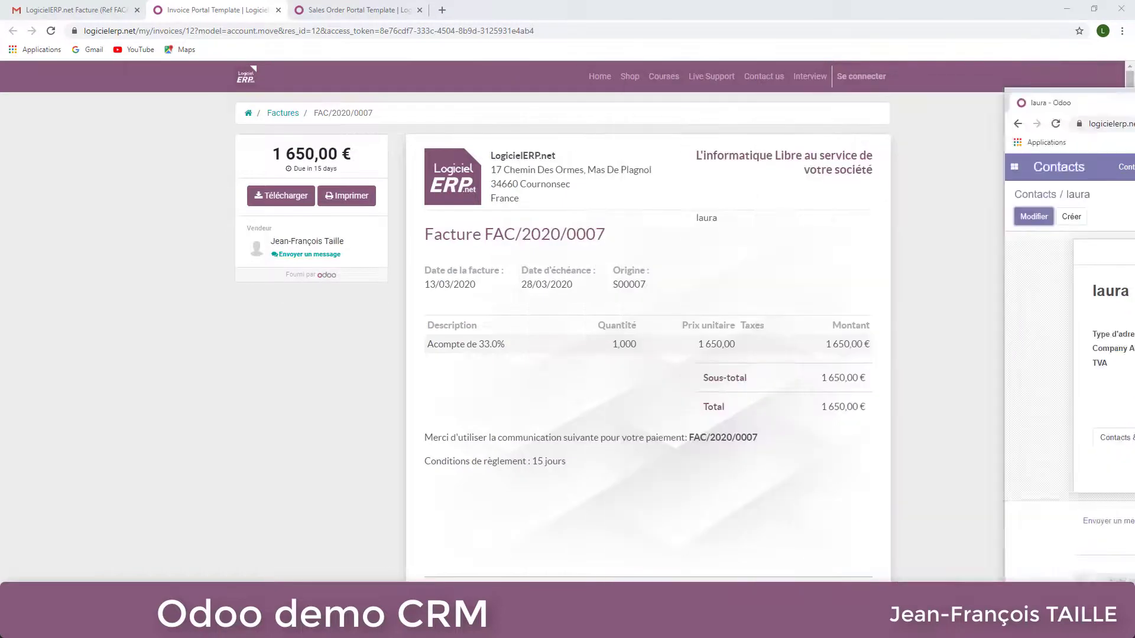
Switch to the customer's Gmail, close the portal pages, and read the "Votre compte Odoo sur LogicielERP.net" invitation e-mail
left_click(278, 10)
left_click(278, 10)
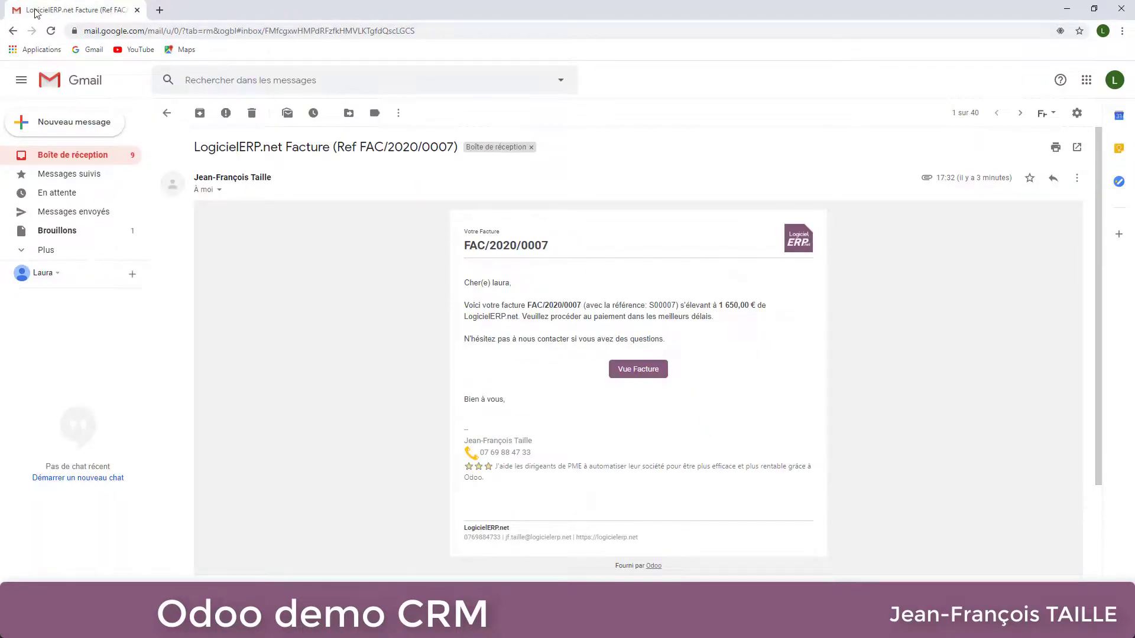
left_click(42, 156)
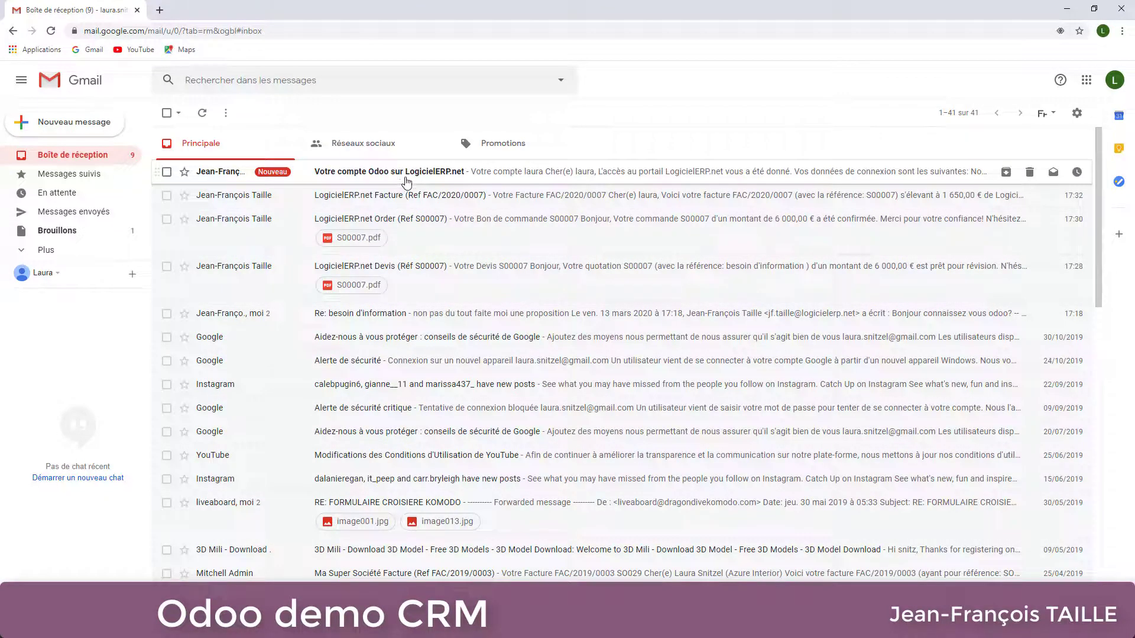
left_click(497, 176)
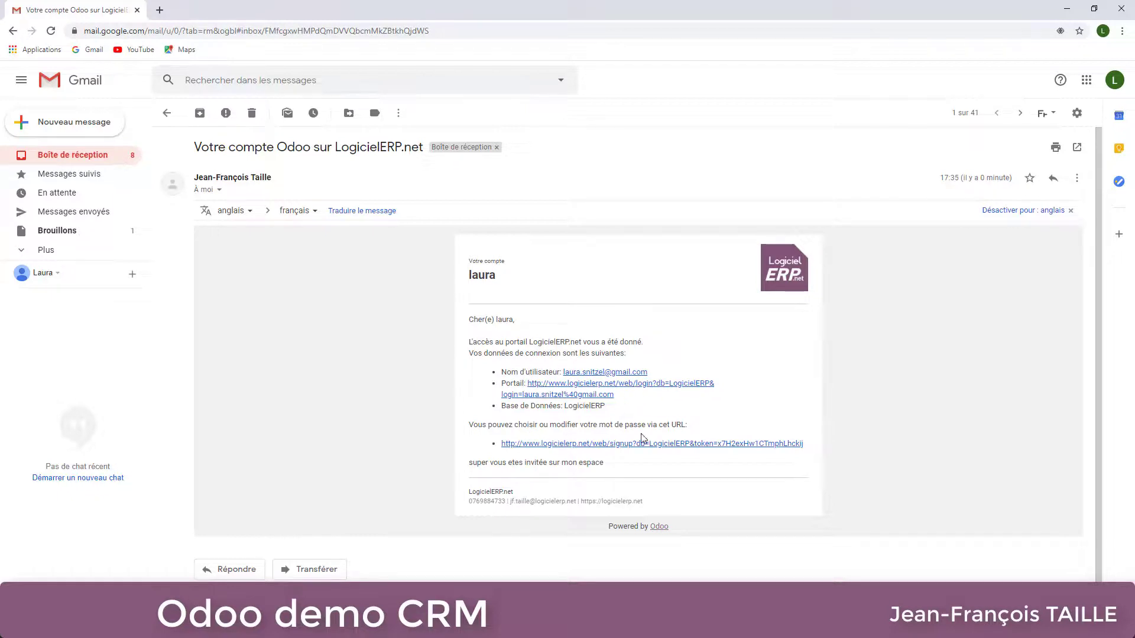
Register the customer's portal account through the invitation's password link, entering and confirming the account password, and save the login in the browser
left_click(582, 448)
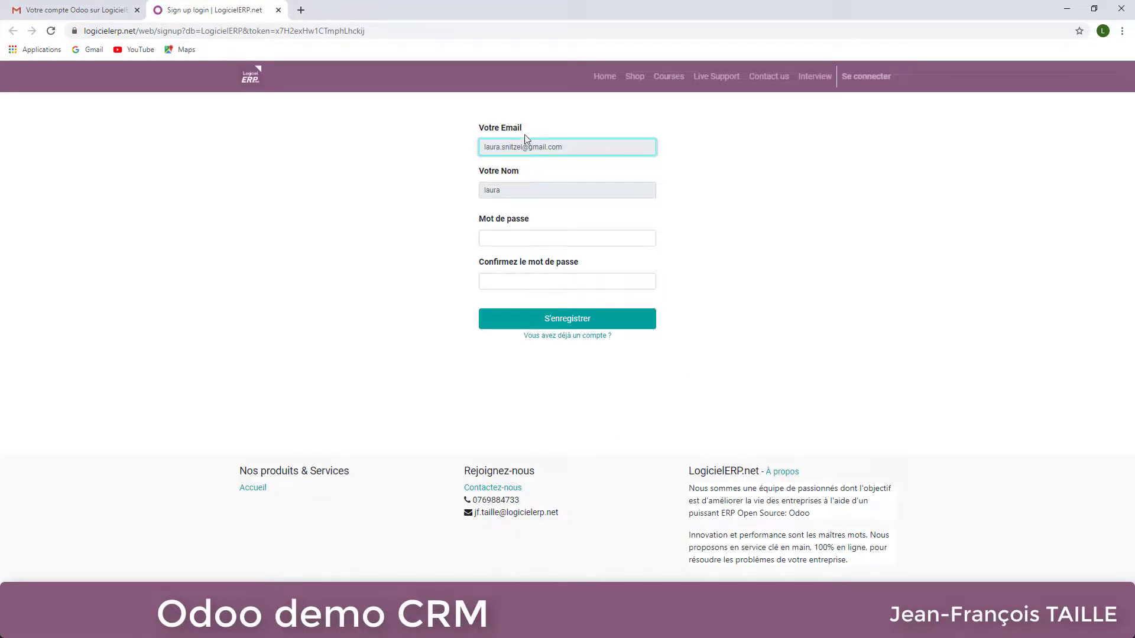
left_click(524, 236)
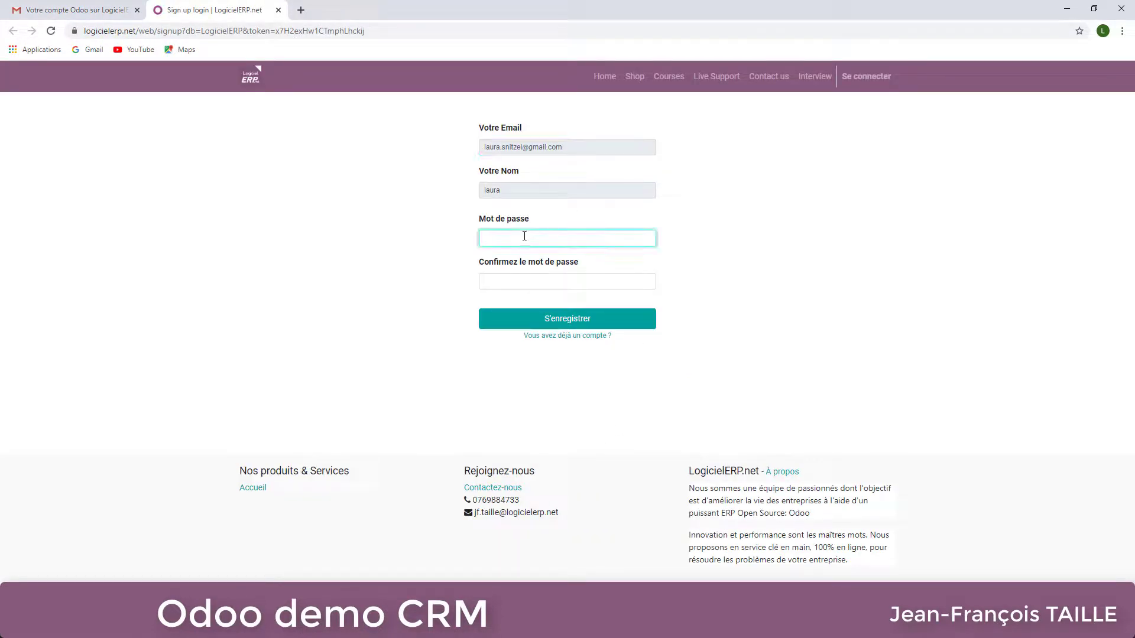
type("a")
left_click(519, 282)
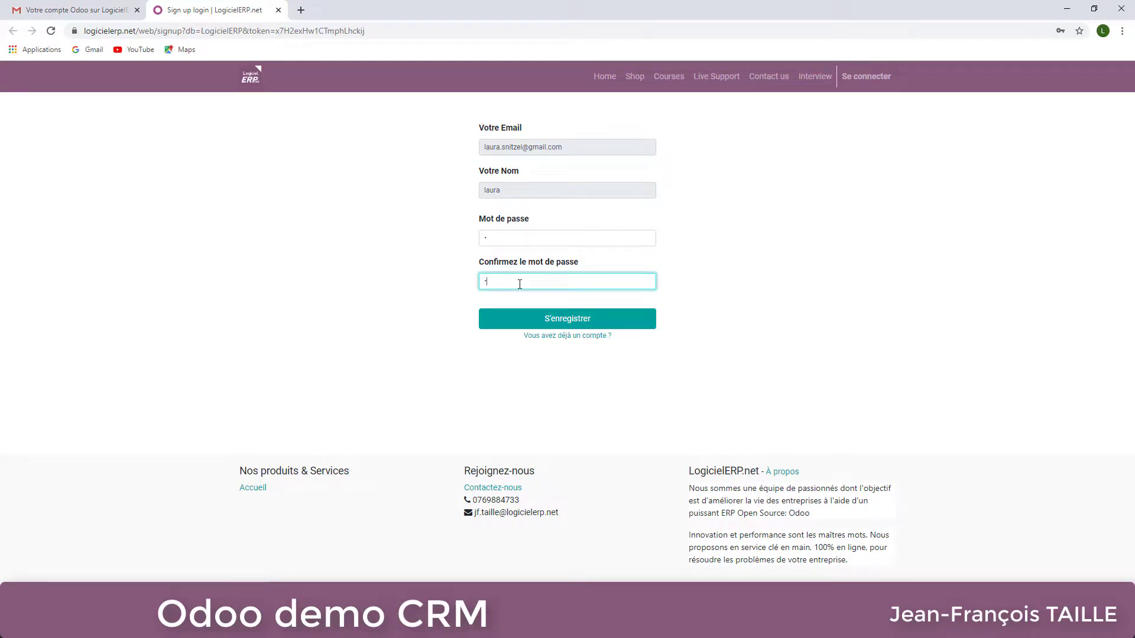
left_click(538, 322)
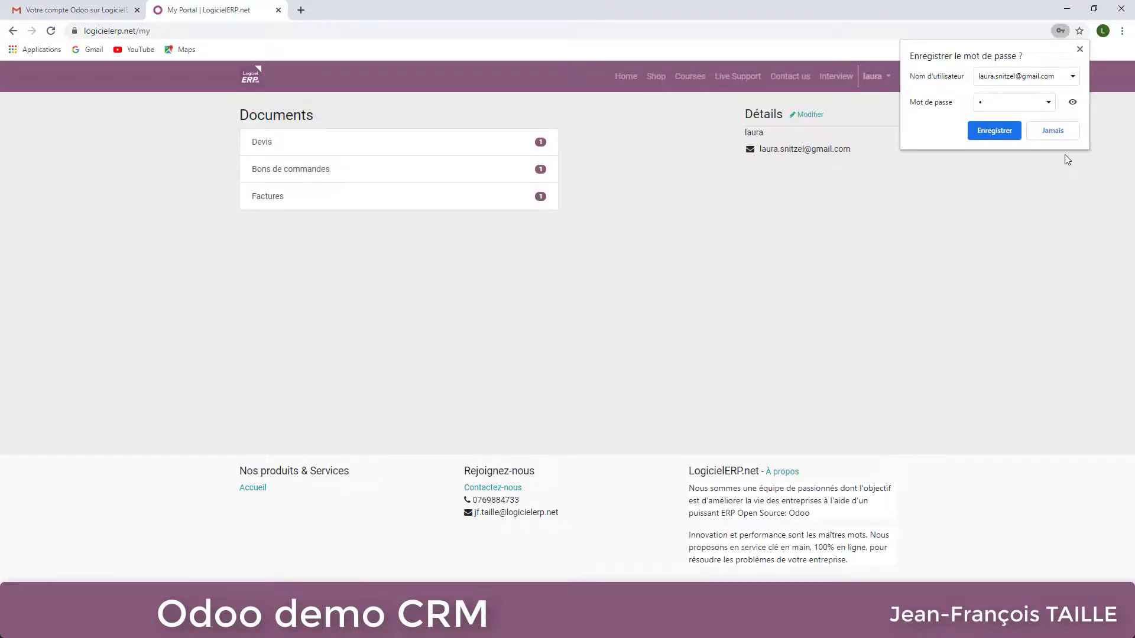
left_click(1001, 135)
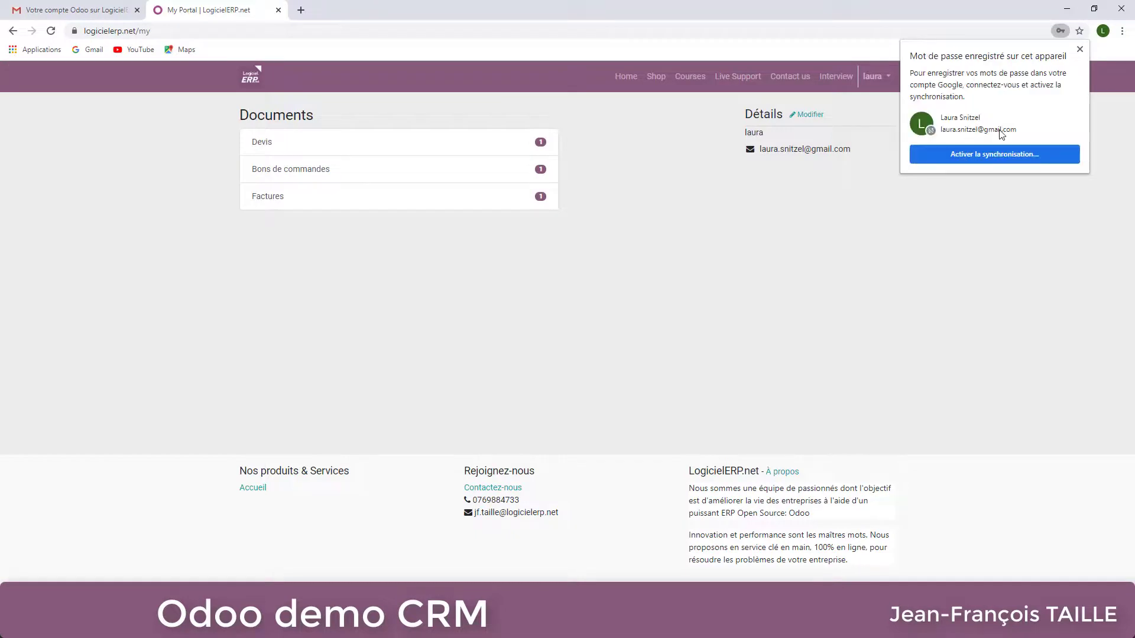
left_click(1081, 50)
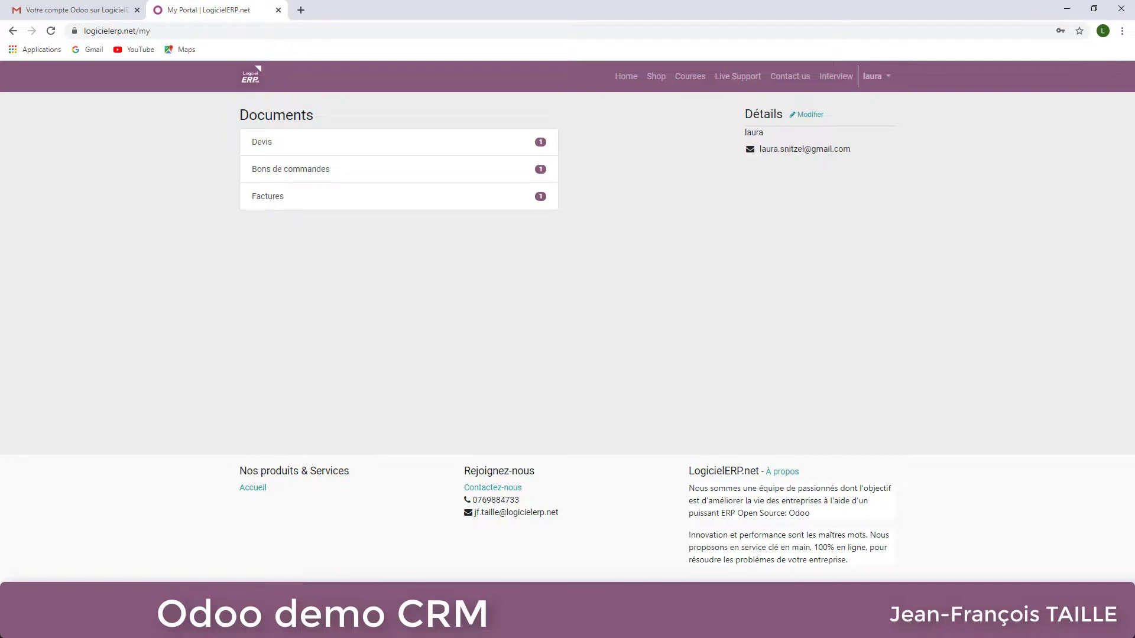
Switch back to the Odoo back-end window, open the CRM pipeline, and maximize the window
left_click_drag(1134, 63, 539, 62)
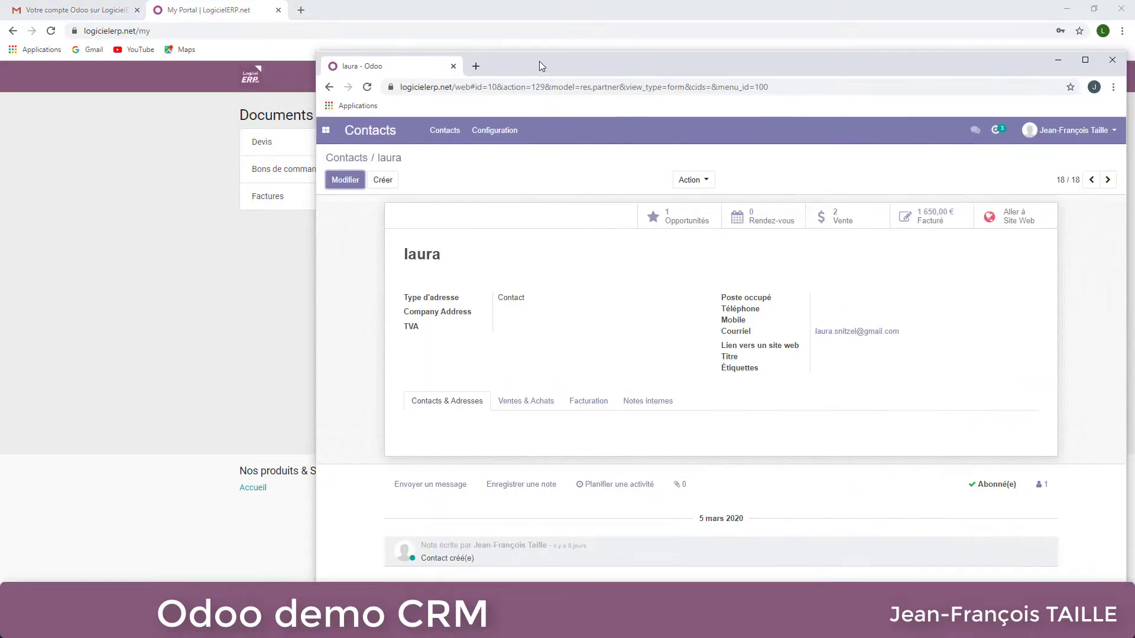
left_click(328, 133)
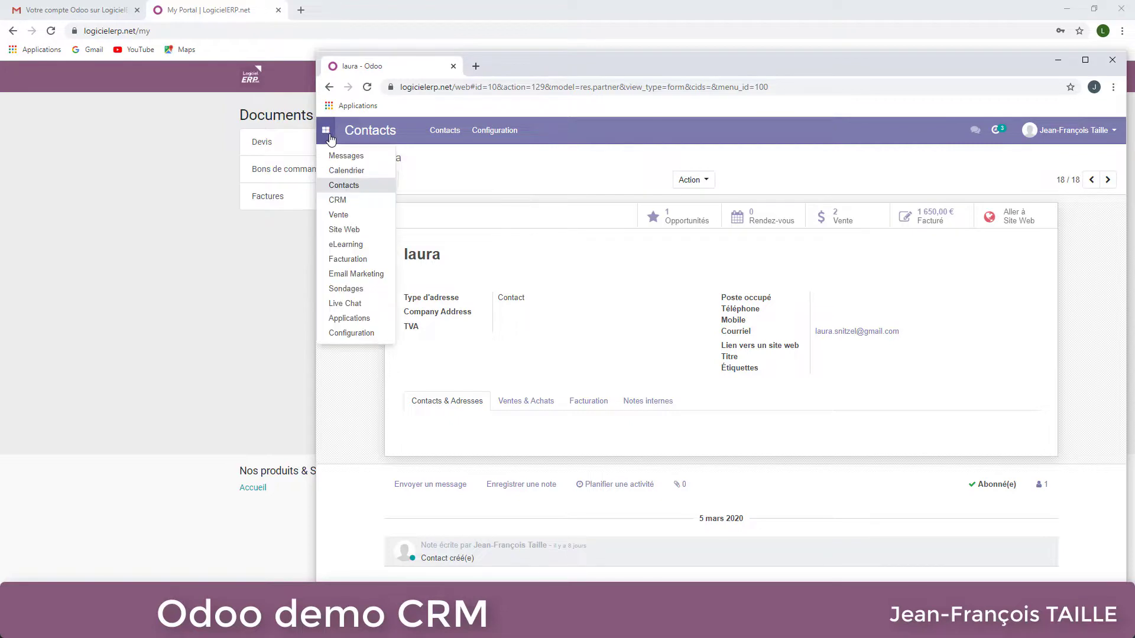
left_click(337, 200)
double_click(703, 65)
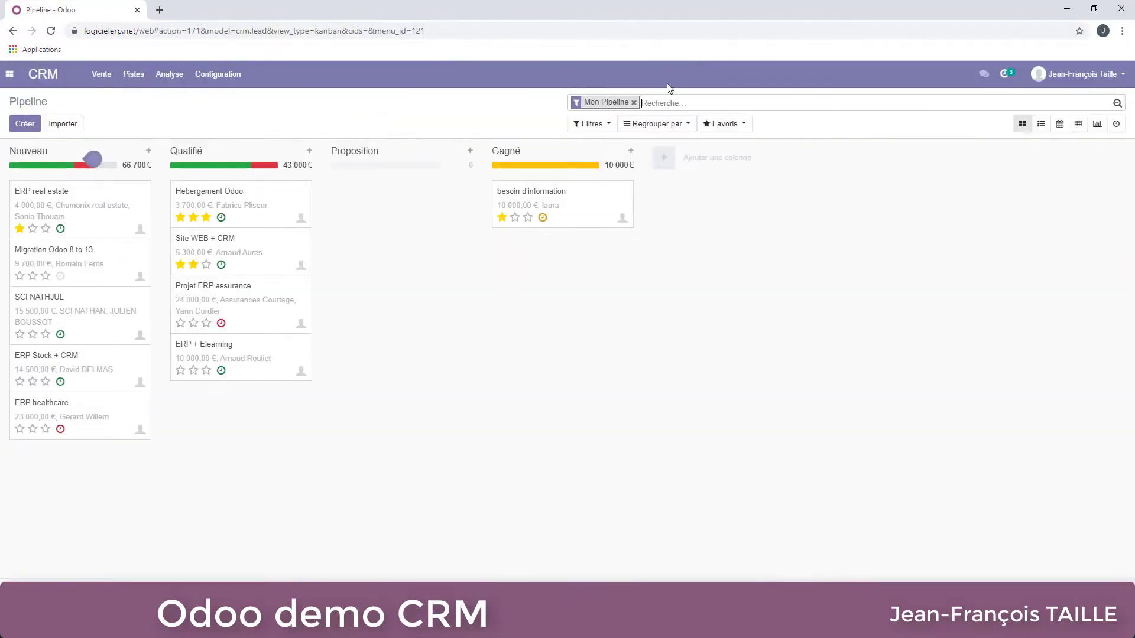